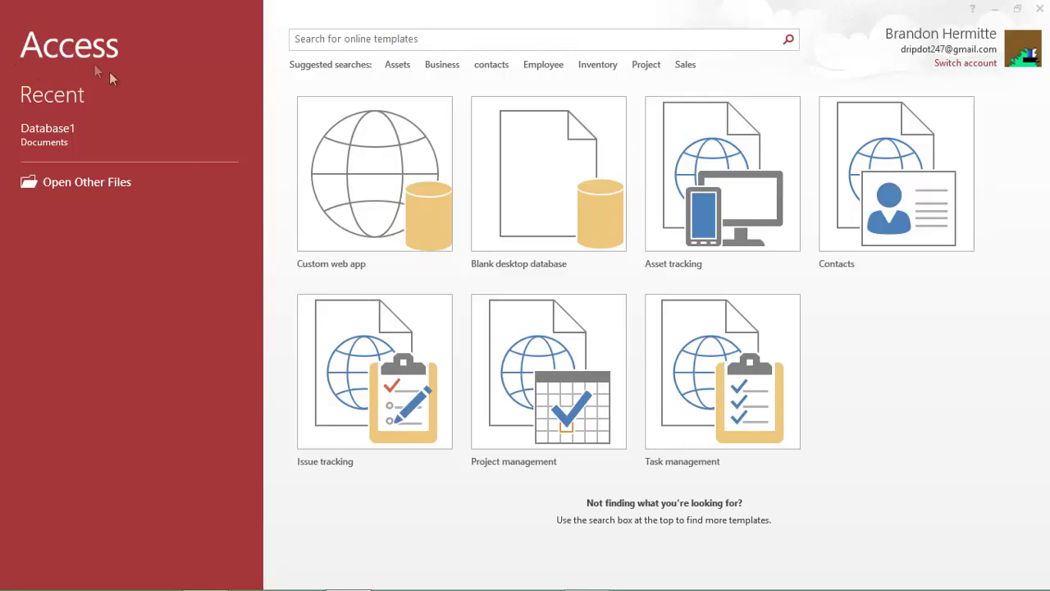
Create a new blank desktop database.
{"action": "key", "text": "alt+Tab"}
{"action": "double_click", "coordinate": [550, 197]}
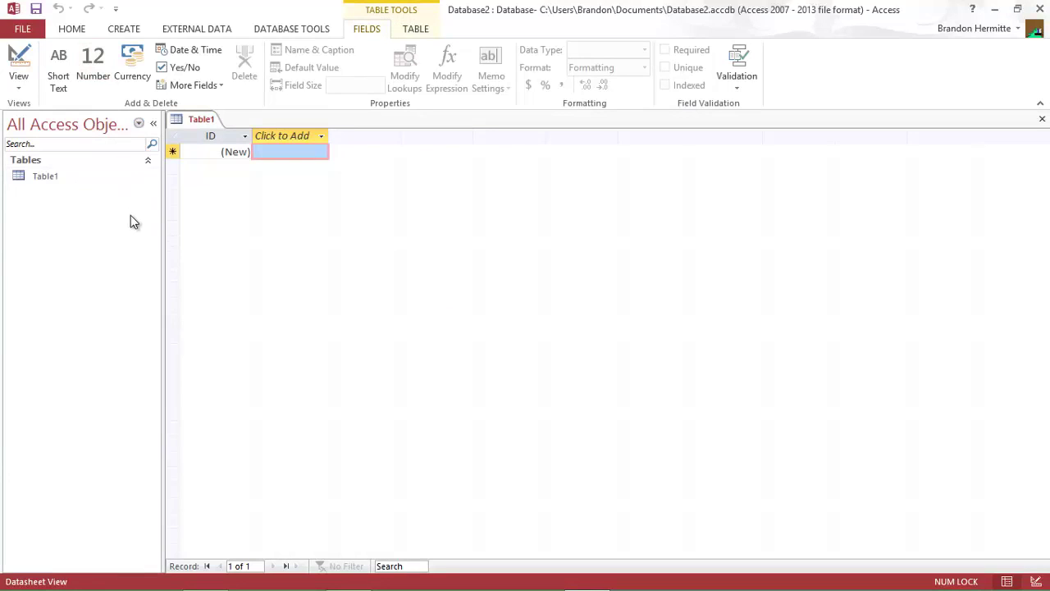
Look through the available commands for home editing, object creation, external data, database tools, fields and table settings.
{"action": "left_click", "coordinate": [72, 29]}
{"action": "left_click", "coordinate": [123, 29]}
{"action": "left_click", "coordinate": [197, 29]}
{"action": "left_click", "coordinate": [291, 29]}
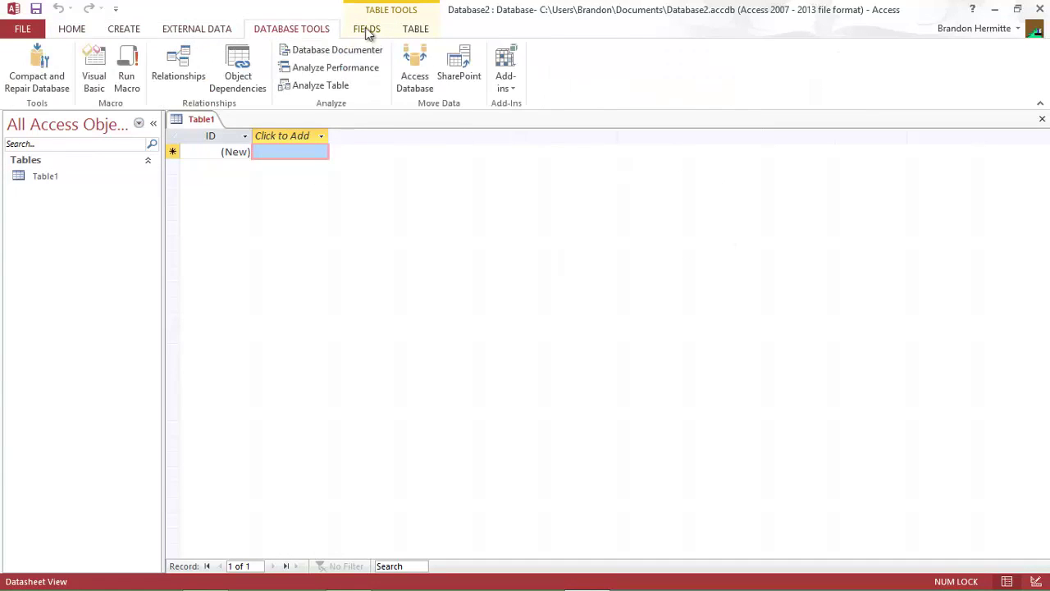
{"action": "left_click", "coordinate": [367, 29]}
{"action": "left_click", "coordinate": [415, 29]}
{"action": "left_click", "coordinate": [367, 29]}
{"action": "left_click", "coordinate": [291, 29]}
{"action": "left_click", "coordinate": [197, 29]}
{"action": "left_click", "coordinate": [123, 28]}
{"action": "left_click", "coordinate": [71, 29]}
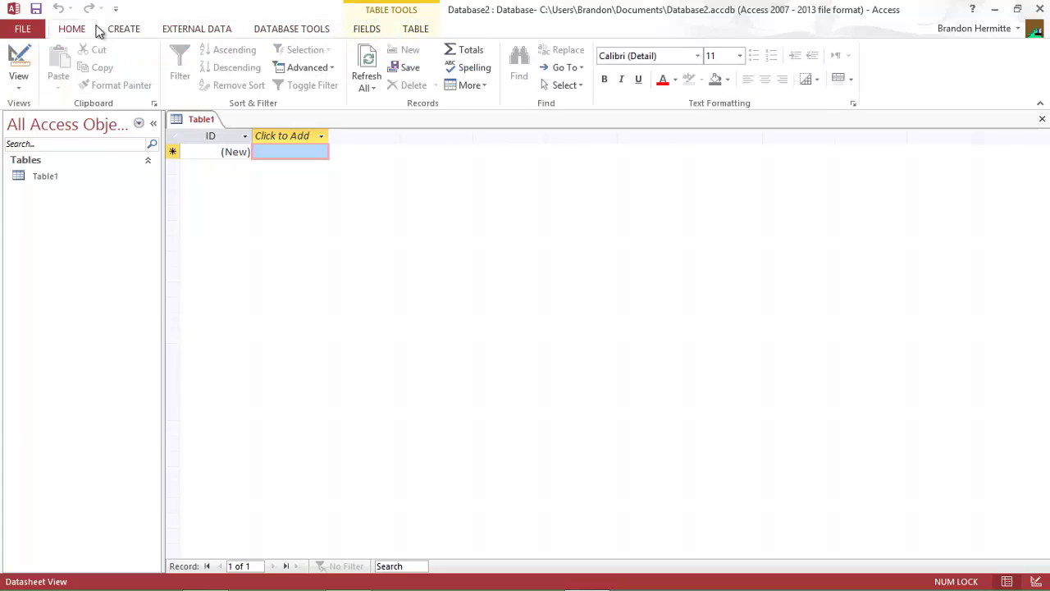
{"action": "scroll", "coordinate": [143, 64], "scroll_direction": "down", "scroll_amount": 5}
{"action": "scroll", "coordinate": [143, 63], "scroll_direction": "up", "scroll_amount": 5}
{"action": "scroll", "coordinate": [143, 63], "scroll_direction": "down", "scroll_amount": 2}
{"action": "scroll", "coordinate": [143, 63], "scroll_direction": "down", "scroll_amount": 3}
{"action": "scroll", "coordinate": [143, 63], "scroll_direction": "up", "scroll_amount": 5}
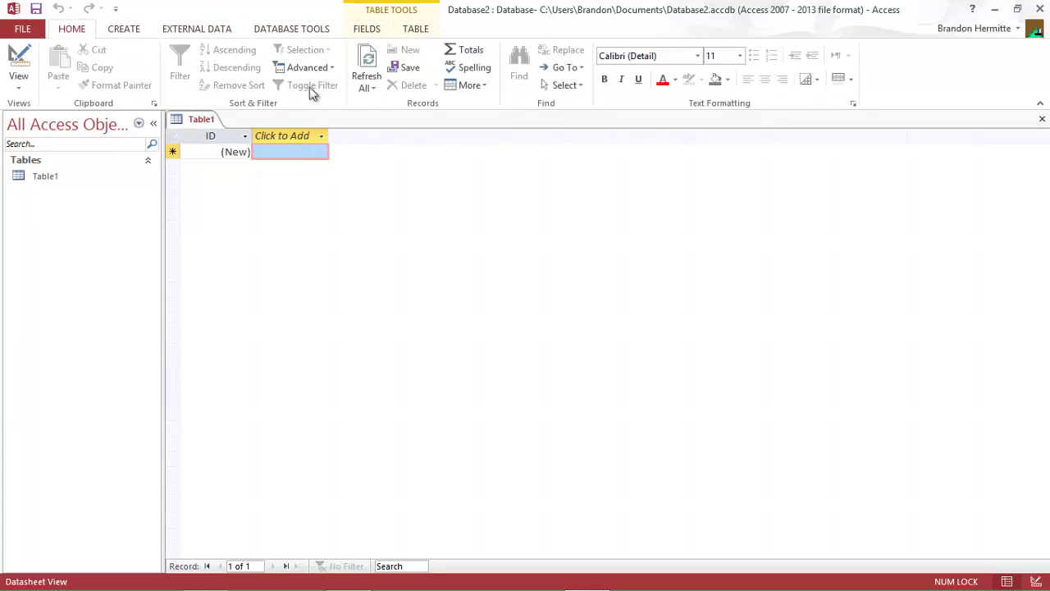
{"action": "scroll", "coordinate": [280, 63], "scroll_direction": "down", "scroll_amount": 5}
{"action": "scroll", "coordinate": [280, 63], "scroll_direction": "up", "scroll_amount": 5}
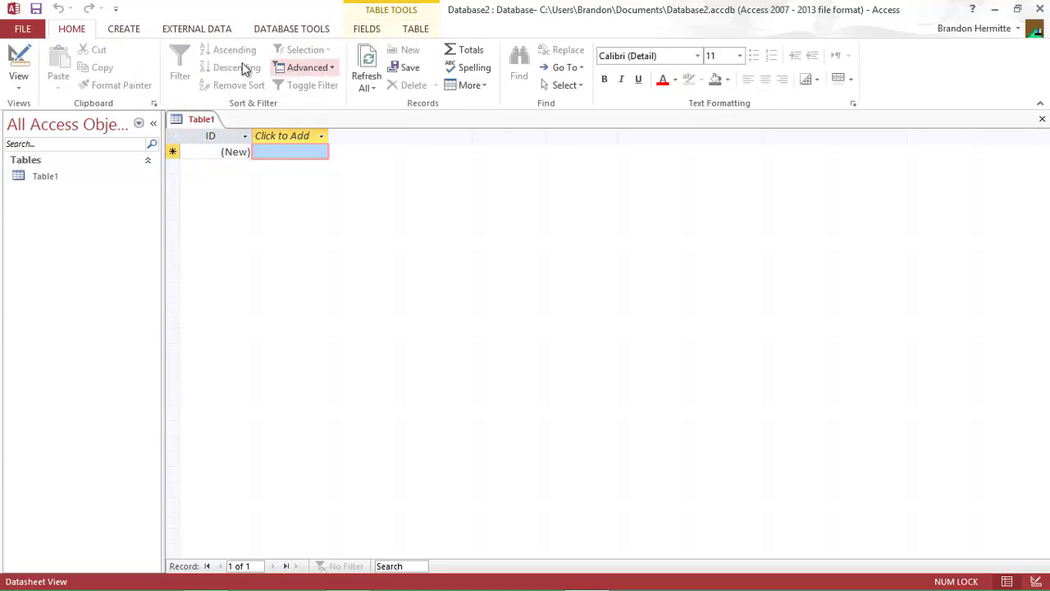
{"action": "left_click", "coordinate": [141, 31]}
{"action": "left_click", "coordinate": [81, 61]}
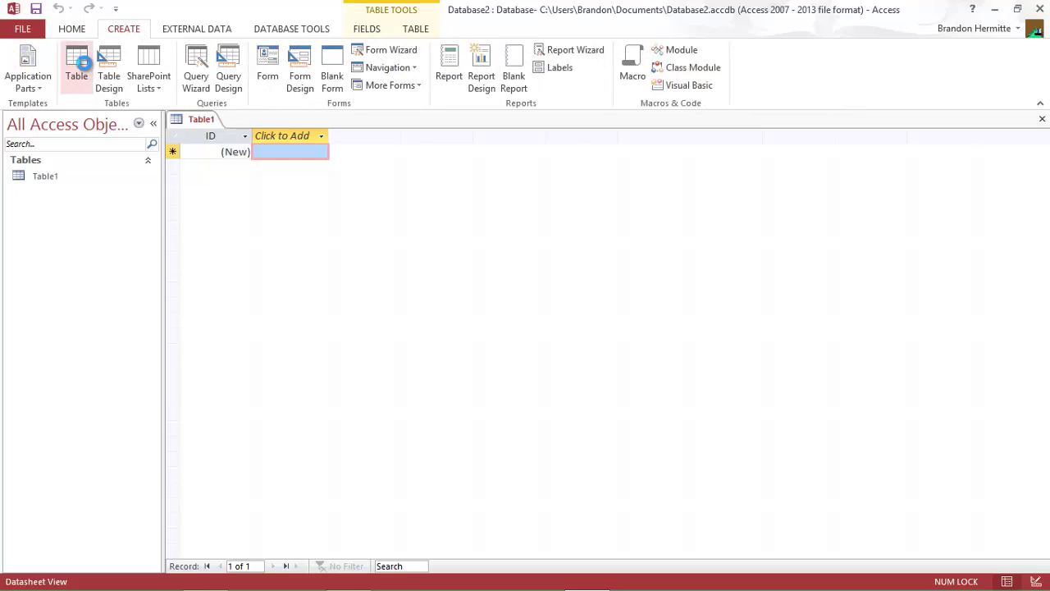
{"action": "left_click", "coordinate": [62, 179]}
{"action": "right_click", "coordinate": [247, 121]}
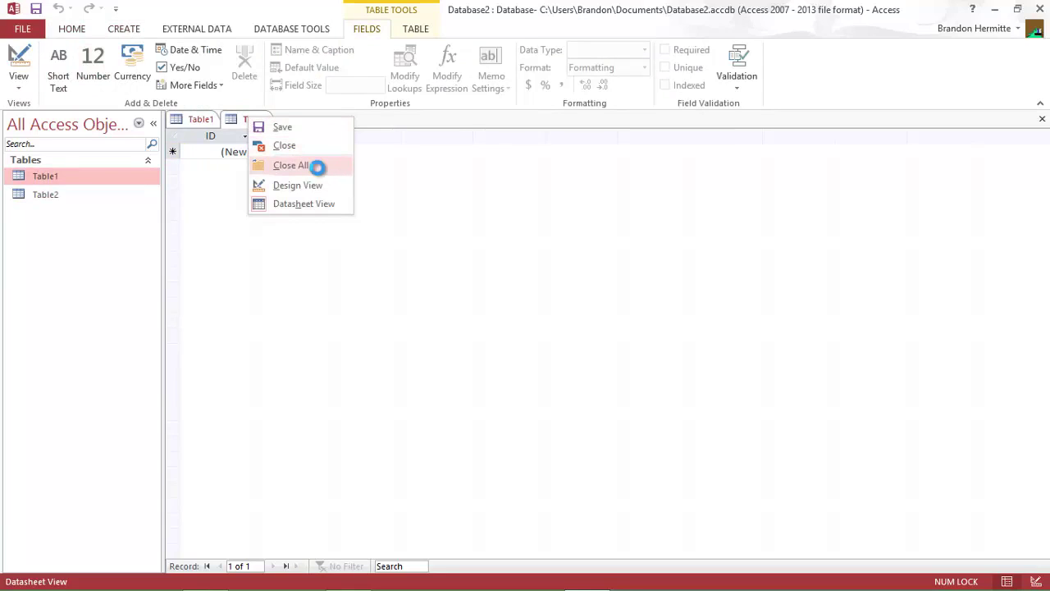
{"action": "left_click", "coordinate": [317, 167]}
Create a new table and switch it to Design View, saving it as CustomerTable.
{"action": "left_click", "coordinate": [124, 30]}
{"action": "left_click", "coordinate": [77, 65]}
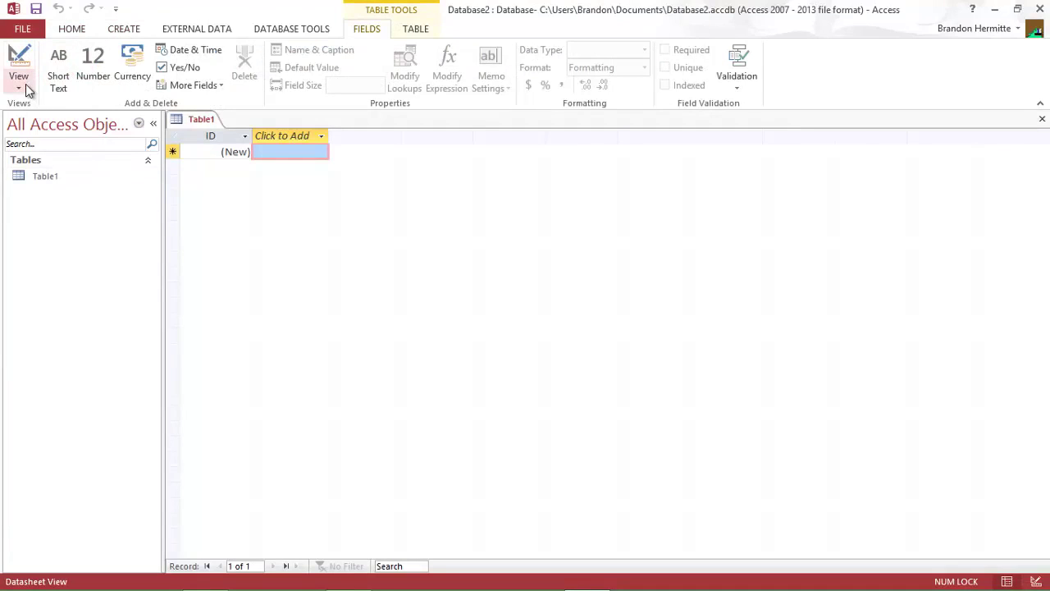
{"action": "left_click", "coordinate": [25, 87]}
{"action": "left_click", "coordinate": [88, 153]}
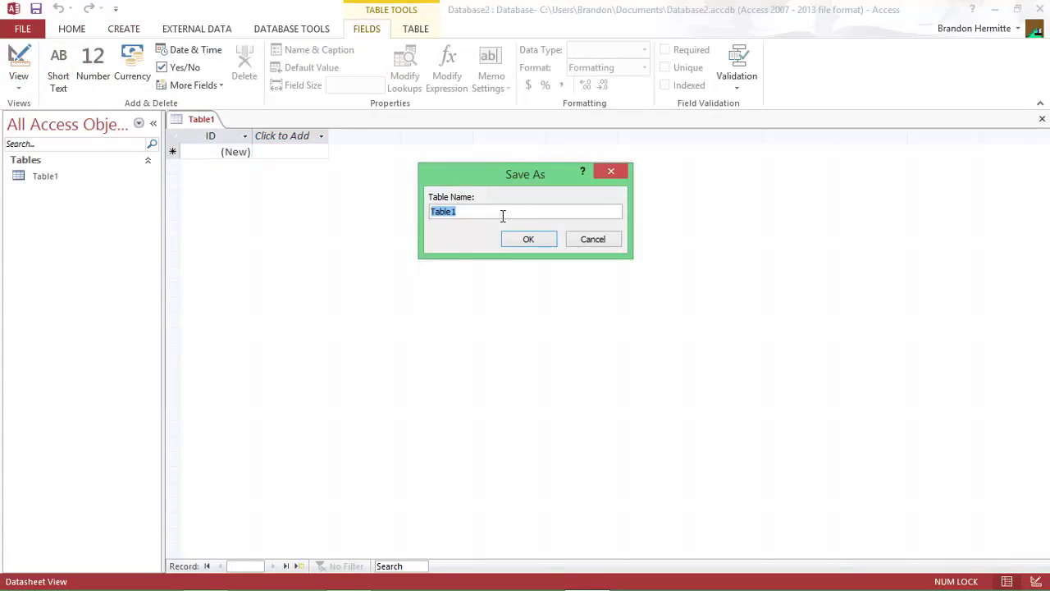
{"action": "type", "text": "Customer"}
{"action": "key", "text": "Return"}
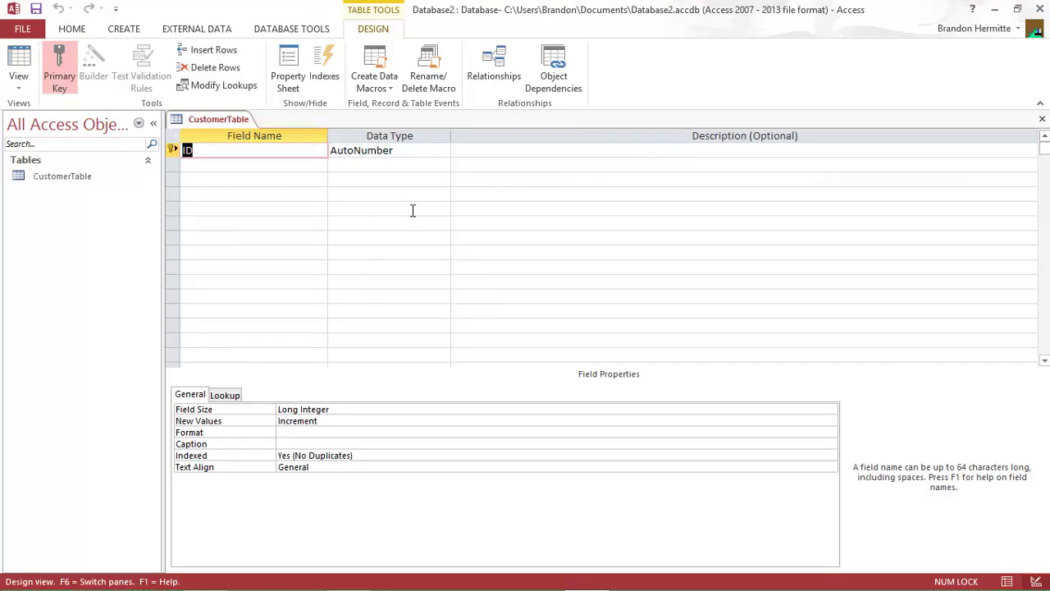
Rename the primary key field to CustomerID and set its data type to Short Text.
{"action": "type", "text": "CustomerID"}
{"action": "key", "text": "Tab"}
{"action": "type", "text": "s"}
{"action": "key", "text": "Tab"}
{"action": "key", "text": "Tab"}
Add the fields CustomerFirstName and CustomerLastName with the Short Text data type.
{"action": "type", "text": "CustomerFirstName"}
{"action": "key", "text": "Tab"}
{"action": "key", "text": "Tab"}
{"action": "key", "text": "Tab"}
{"action": "type", "text": "CustomerLastName"}
{"action": "key", "text": "Tab"}
{"action": "key", "text": "Tab"}
{"action": "key", "text": "Tab"}
Add the fields CustomerAddress and CustomerState with the Short Text data type.
{"action": "type", "text": "CustomerAddress"}
{"action": "key", "text": "Tab"}
{"action": "key", "text": "Tab"}
{"action": "key", "text": "Tab"}
{"action": "type", "text": "CustomerState"}
{"action": "key", "text": "Tab"}
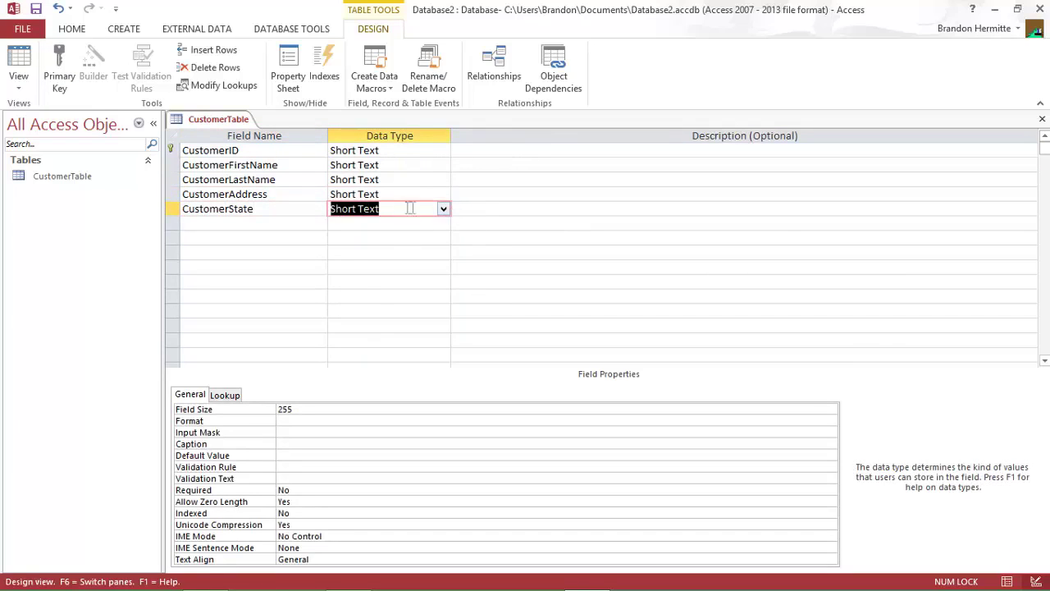
{"action": "left_click", "coordinate": [443, 209]}
{"action": "left_click", "coordinate": [432, 207]}
{"action": "key", "text": "Tab"}
{"action": "key", "text": "Tab"}
Describe CustomerID as "Unique description of the customer EG CUS001" and CustomerFirstName as "Name of the customer EG" plus a sample first name.
{"action": "left_click", "coordinate": [499, 148]}
{"action": "left_click", "coordinate": [427, 164]}
{"action": "left_click", "coordinate": [481, 149]}
{"action": "type", "text": "Unique description of the customer EG CUS001"}
{"action": "left_click", "coordinate": [490, 165]}
{"action": "type", "text": "Name of the customer EG John"}
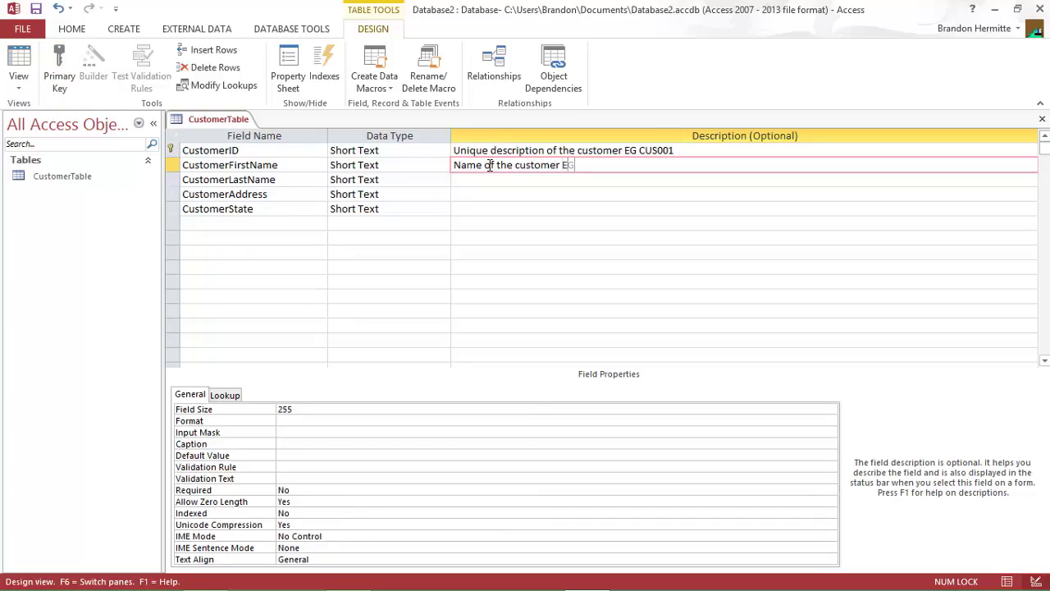
Describe CustomerLastName as "Last Name of the customer EG" plus a sample surname and CustomerAddress as "Address of the Customer EG" plus a sample address.
{"action": "left_click", "coordinate": [488, 179]}
{"action": "type", "text": "Last Name of the customer EG Smith"}
{"action": "left_click", "coordinate": [486, 195]}
{"action": "type", "text": "Address of the Customer EG "}
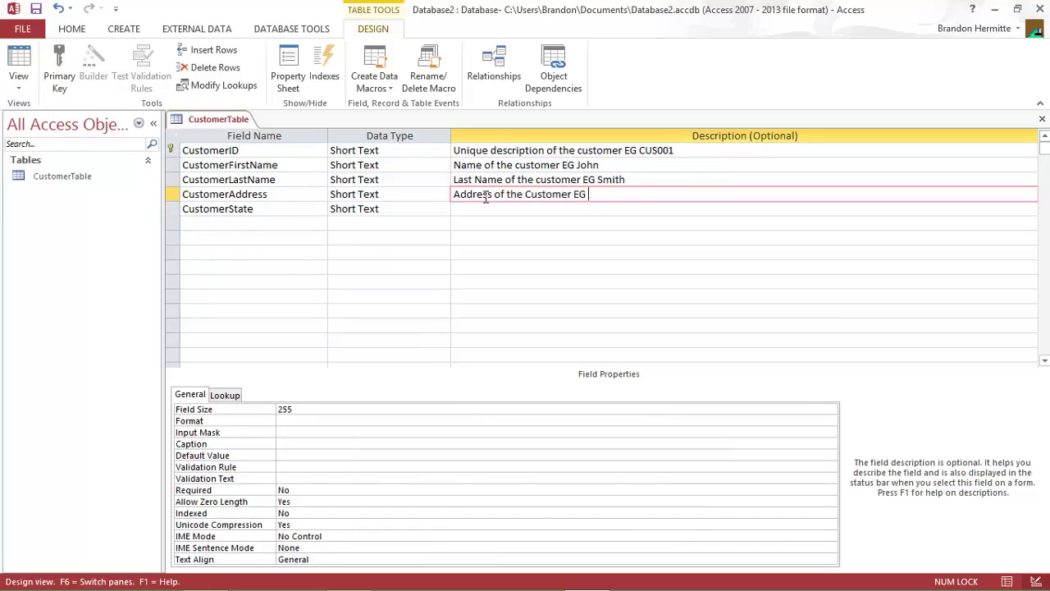
{"action": "type", "text": "123 Fake Street"}
Describe CustomerState as "State the Customer Lives In EG NSW".
{"action": "left_click", "coordinate": [476, 209]}
{"action": "type", "text": "State the Customer Lives"}
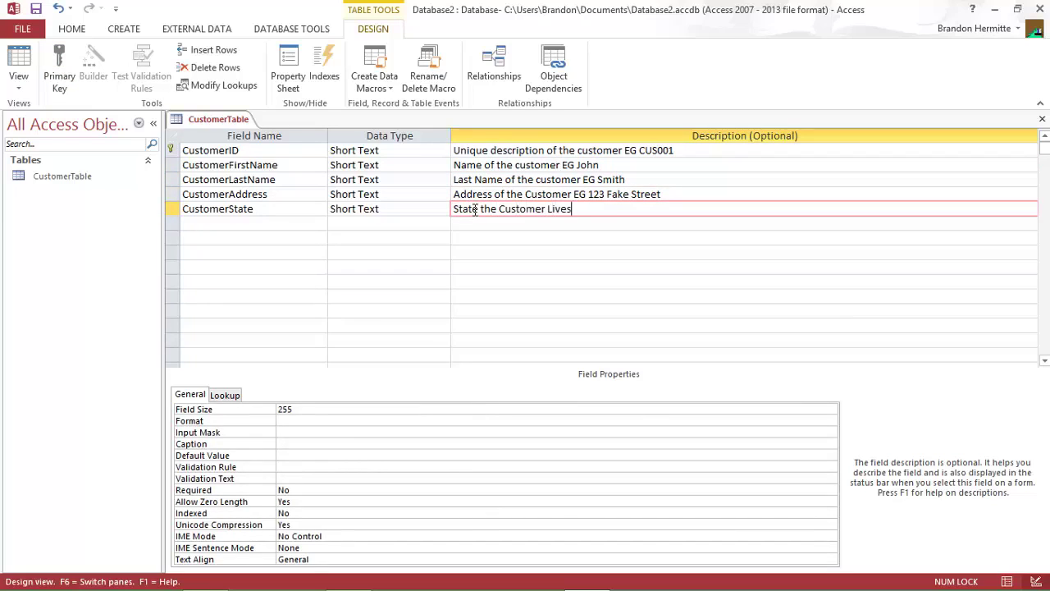
{"action": "type", "text": " In EG NSW"}
Set the field size of CustomerID to 6.
{"action": "left_click", "coordinate": [382, 151]}
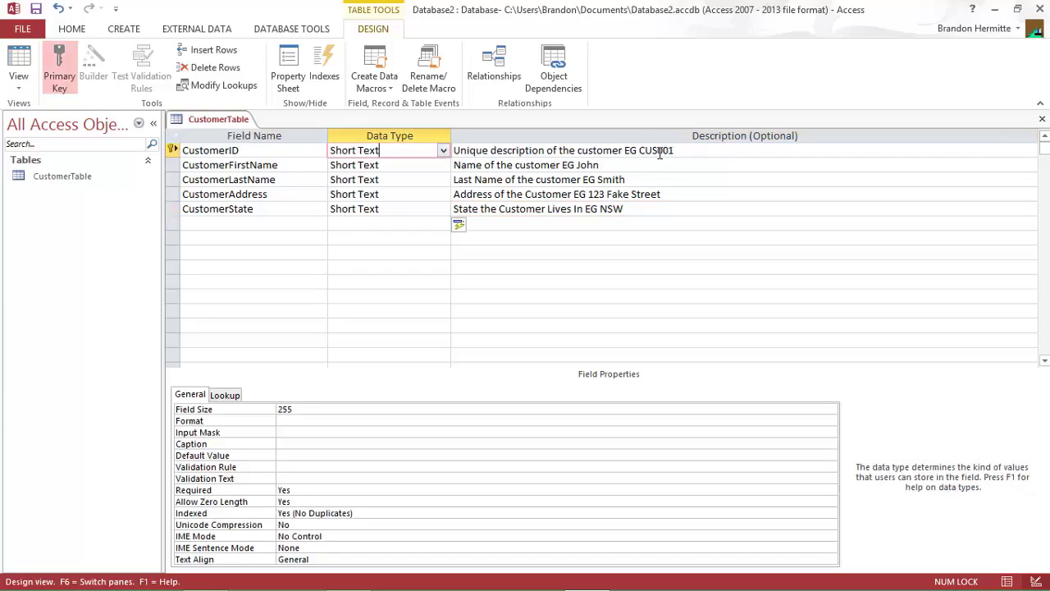
{"action": "left_click", "coordinate": [303, 409]}
{"action": "left_click", "coordinate": [186, 414]}
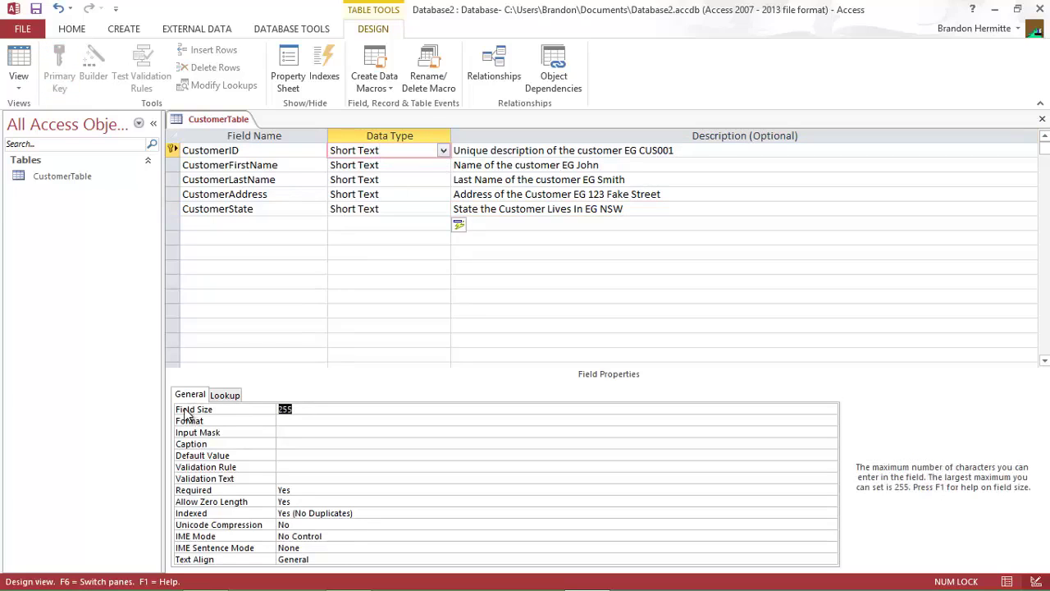
{"action": "type", "text": "6"}
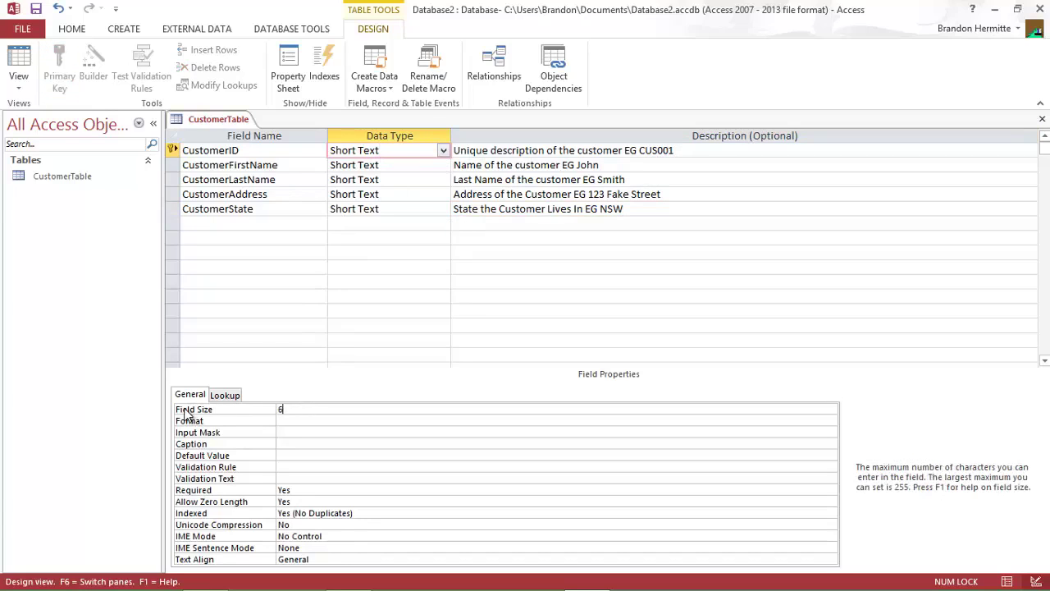
{"action": "double_click", "coordinate": [643, 151]}
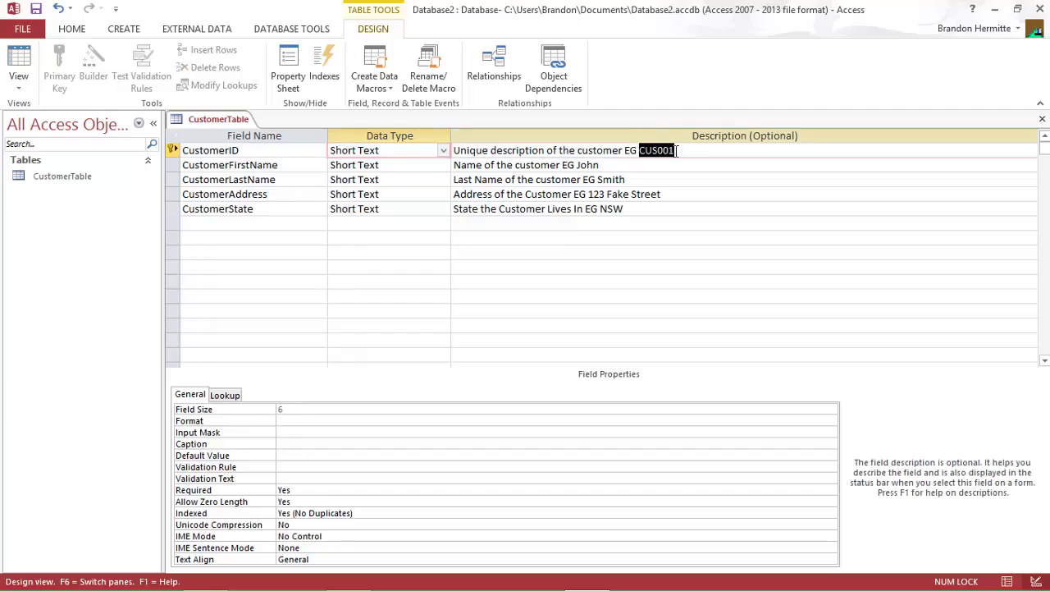
{"action": "left_click", "coordinate": [370, 150]}
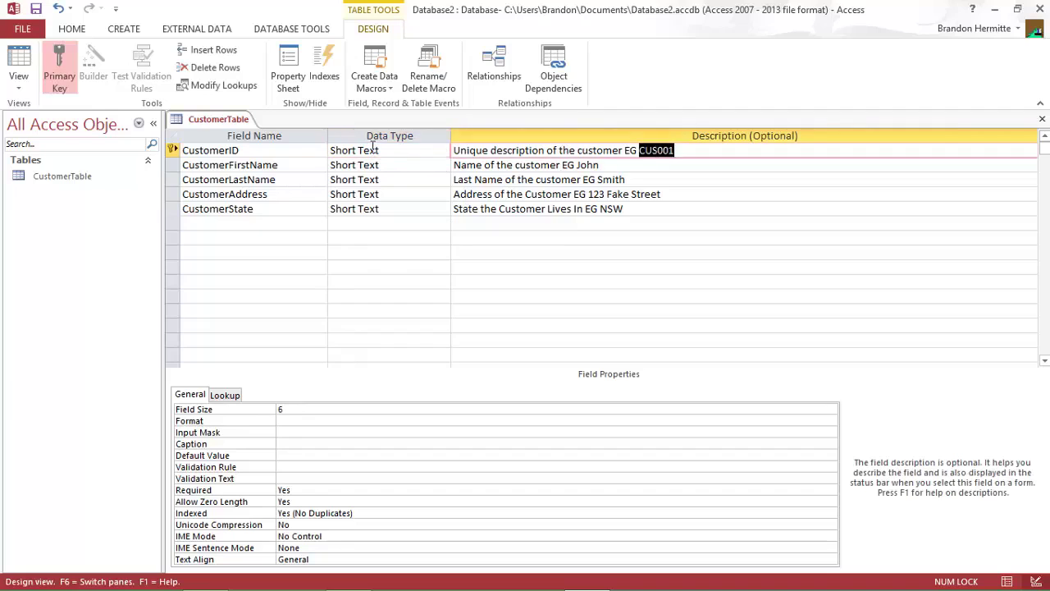
Give the CustomerID field the input mask "CUS"###.
{"action": "left_click", "coordinate": [291, 433]}
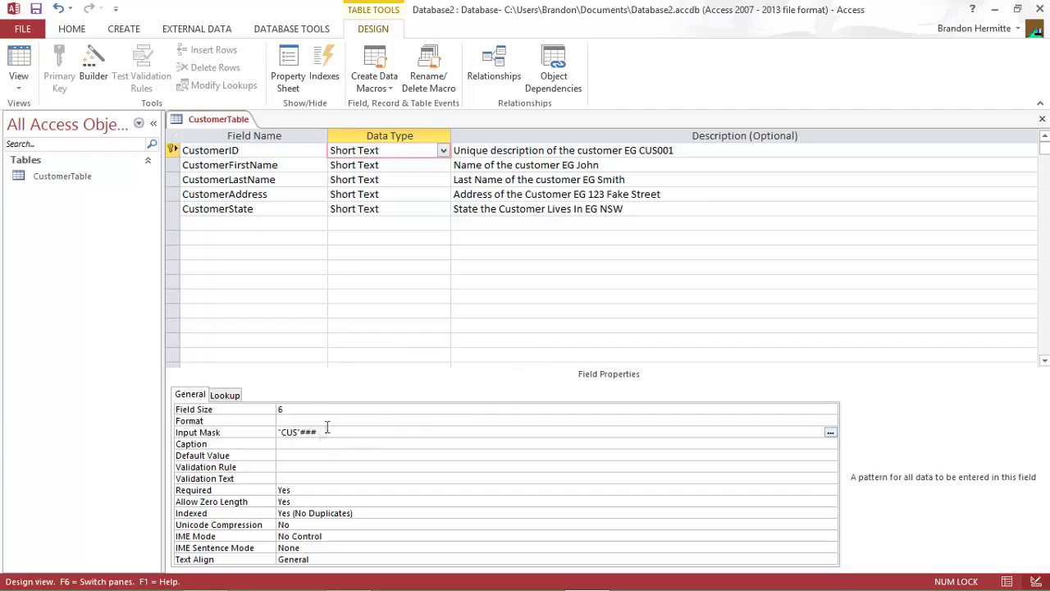
{"action": "left_click_drag", "start_coordinate": [299, 433], "coordinate": [279, 433]}
{"action": "mouse_move", "coordinate": [326, 435]}
{"action": "left_mouse_down"}
{"action": "mouse_move", "coordinate": [291, 434]}
{"action": "mouse_move", "coordinate": [325, 436]}
{"action": "left_mouse_up"}
Set the field size of CustomerFirstName to 20 and of CustomerLastName to 30.
{"action": "left_click", "coordinate": [384, 164]}
{"action": "left_click", "coordinate": [292, 409]}
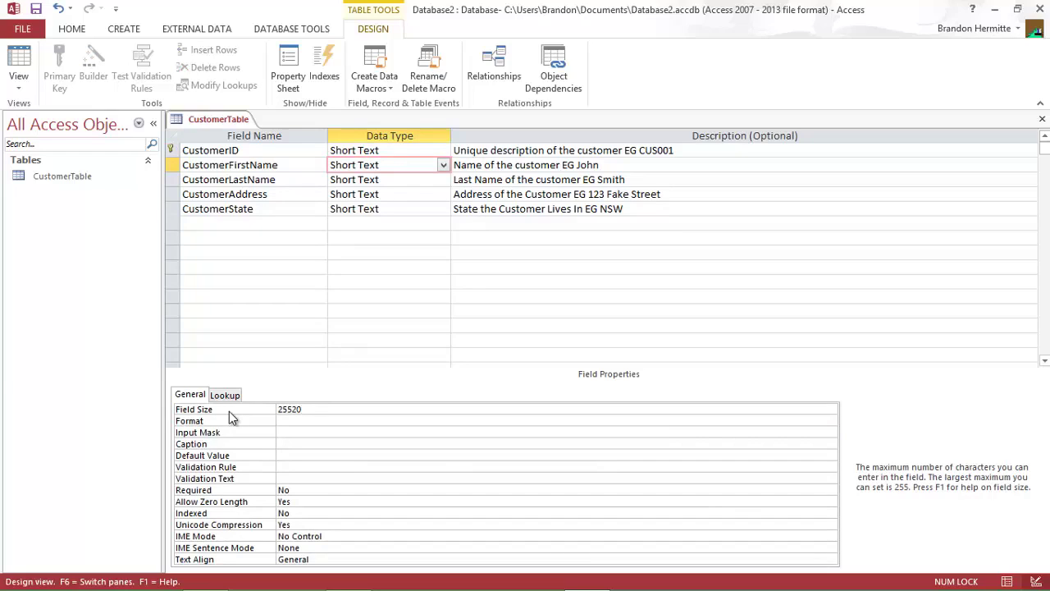
{"action": "type", "text": "20"}
{"action": "left_click", "coordinate": [367, 181]}
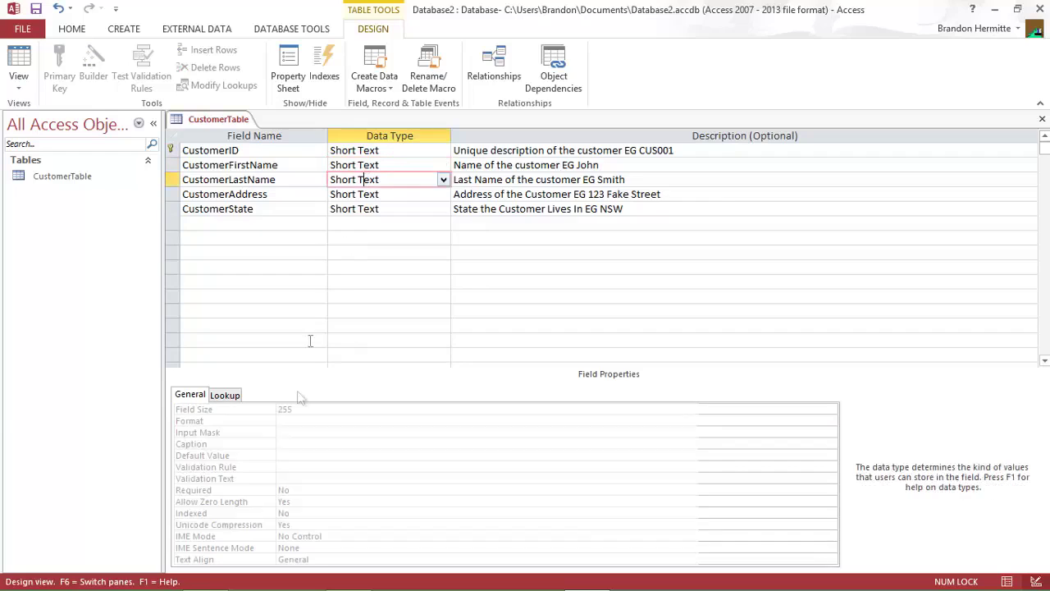
{"action": "left_click", "coordinate": [184, 412]}
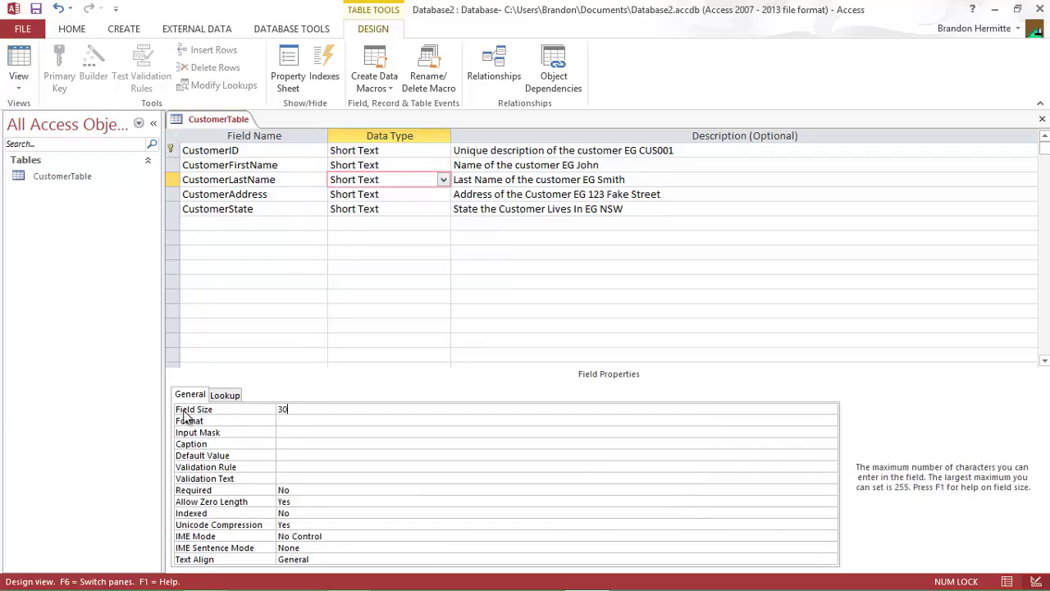
Set the field size of CustomerAddress to 50.
{"action": "left_click", "coordinate": [392, 193]}
{"action": "left_click", "coordinate": [293, 409]}
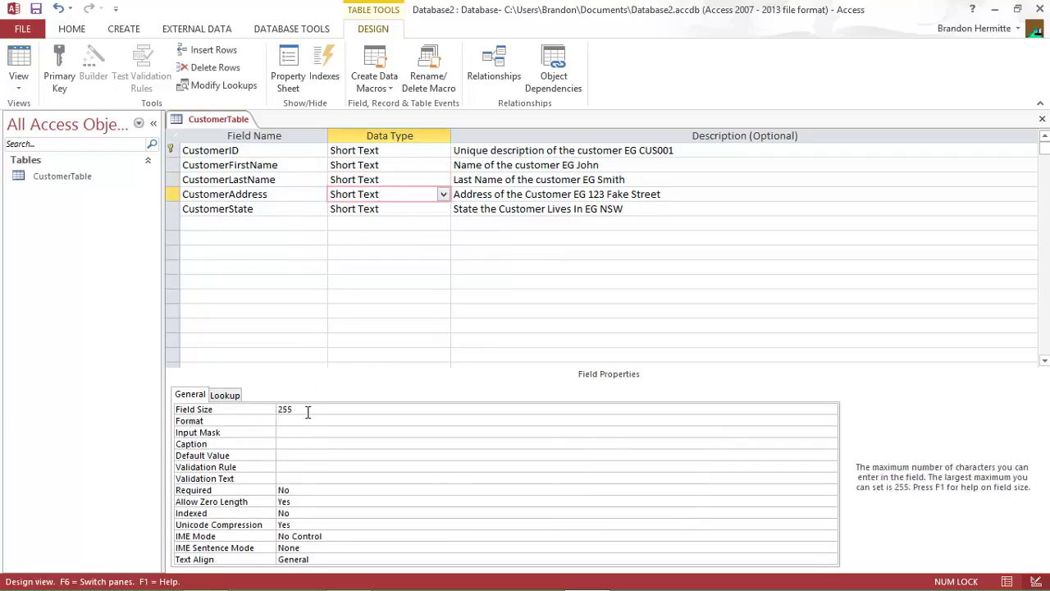
{"action": "type", "text": "50"}
{"action": "key", "text": "BackSpace"}
{"action": "key", "text": "BackSpace"}
{"action": "key", "text": "BackSpace"}
{"action": "key", "text": "BackSpace"}
{"action": "key", "text": "BackSpace"}
{"action": "type", "text": "50"}
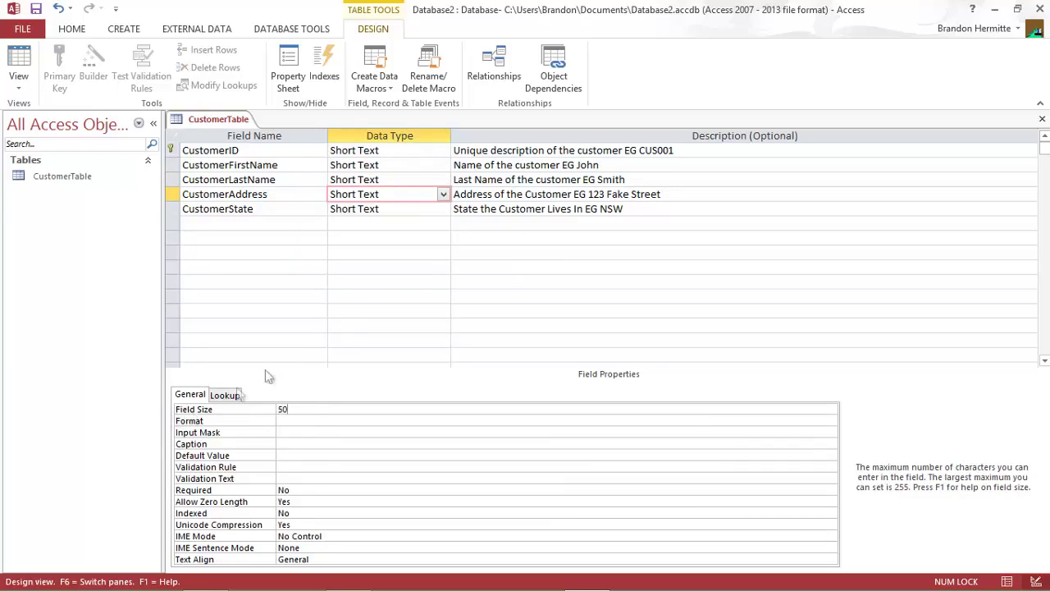
Set the field size of CustomerState to 3.
{"action": "left_click", "coordinate": [397, 208]}
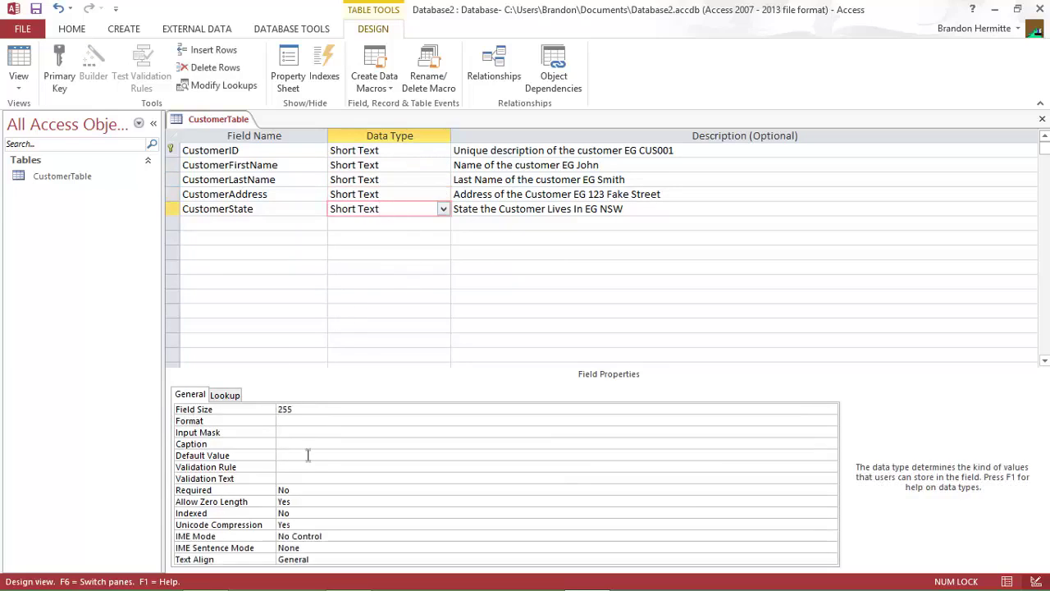
{"action": "left_click", "coordinate": [309, 409]}
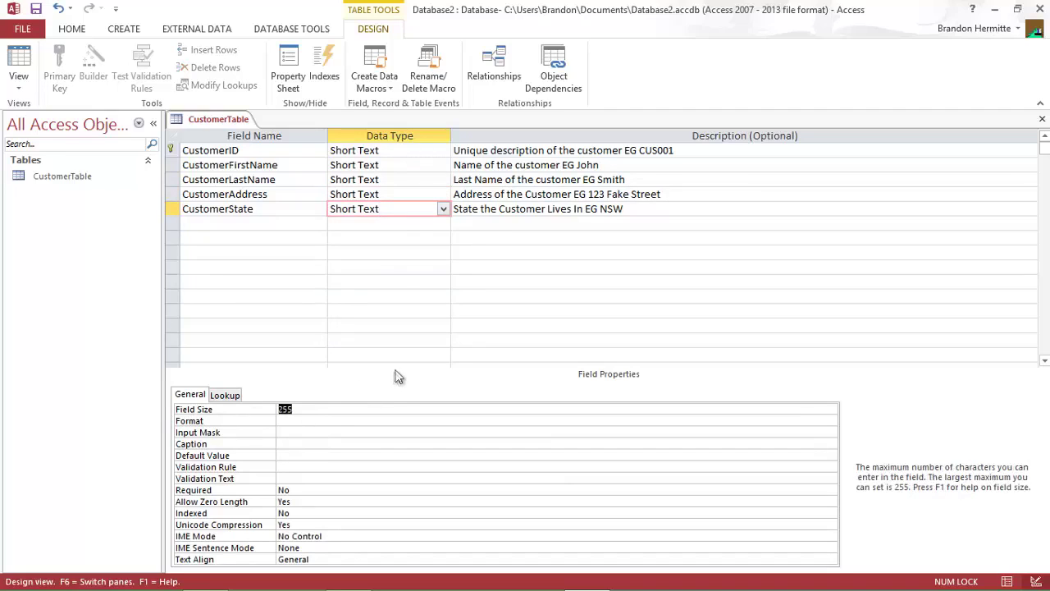
{"action": "type", "text": "3"}
Set the CustomerState lookup to display as a List Box with Value List as its row source type.
{"action": "left_click", "coordinate": [228, 399]}
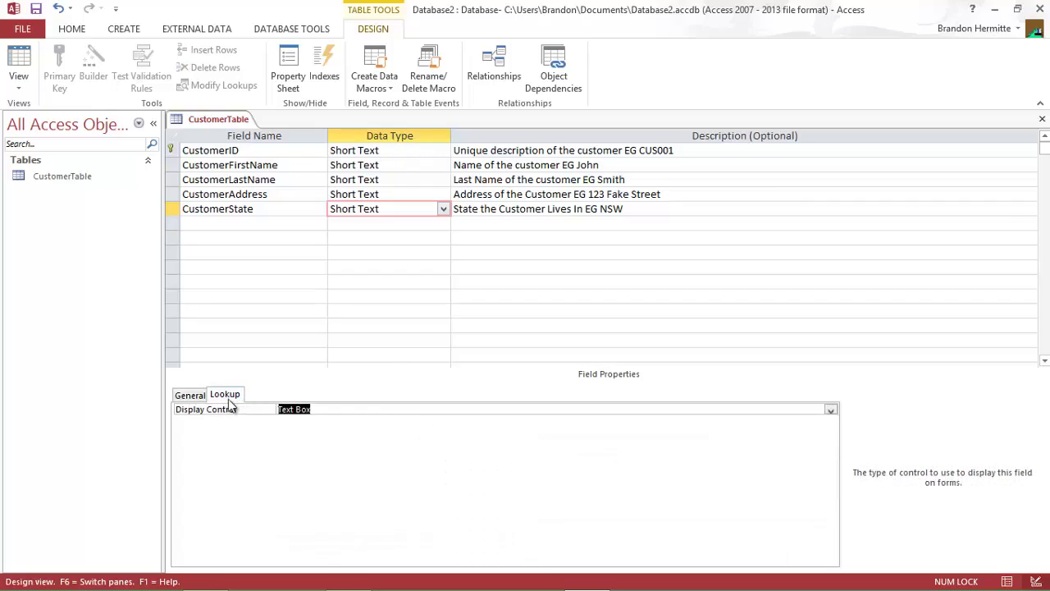
{"action": "left_click", "coordinate": [831, 410]}
{"action": "left_click", "coordinate": [435, 427]}
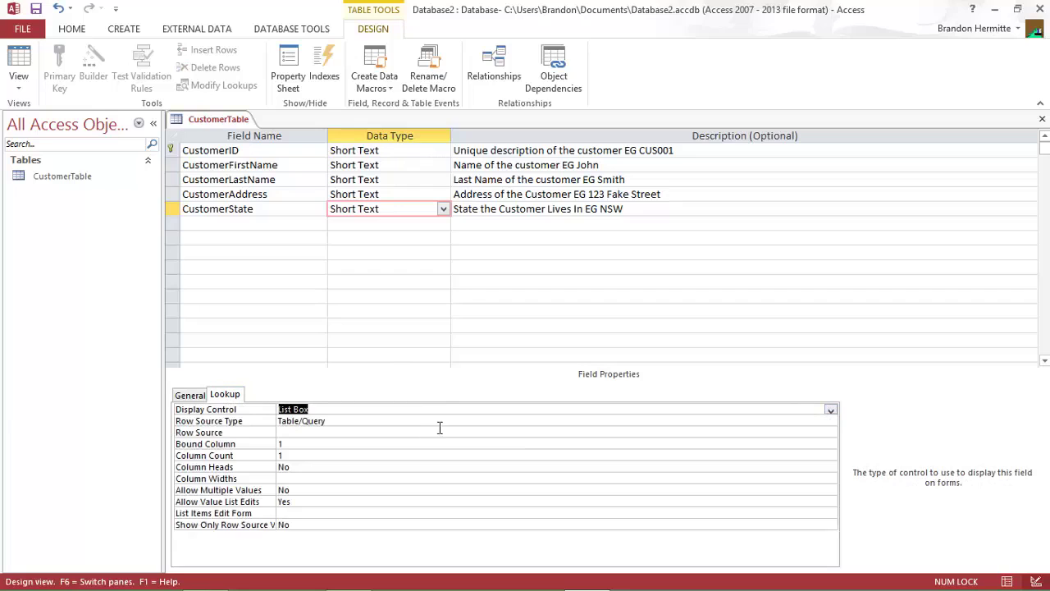
{"action": "left_click", "coordinate": [829, 424]}
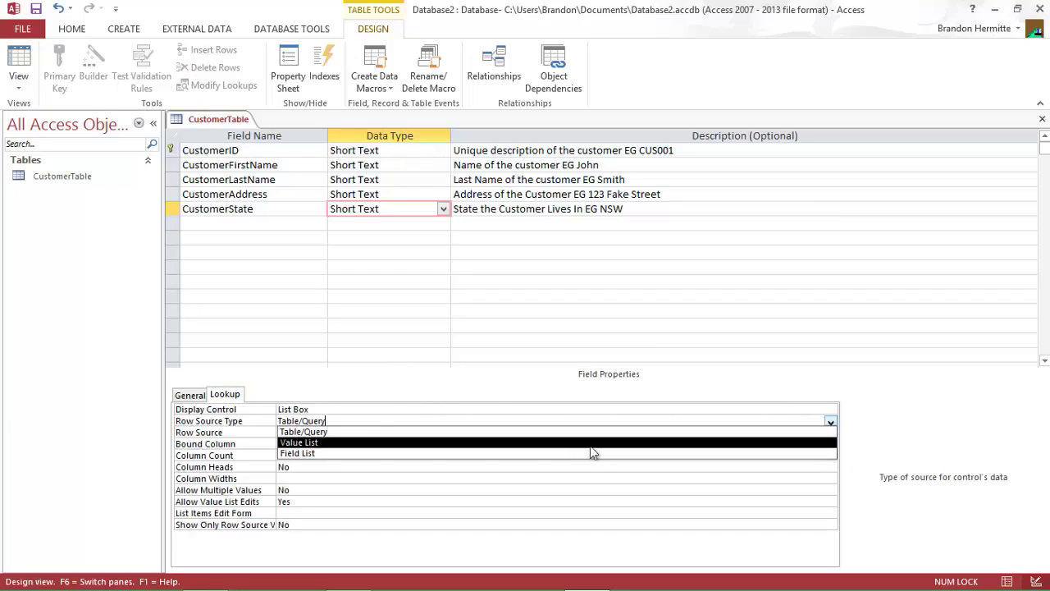
{"action": "left_click", "coordinate": [570, 443]}
Enter NSW;QLD;VIC;WA;SA;NT;TAS;ACT as the row source of the CustomerState lookup.
{"action": "left_click", "coordinate": [291, 434]}
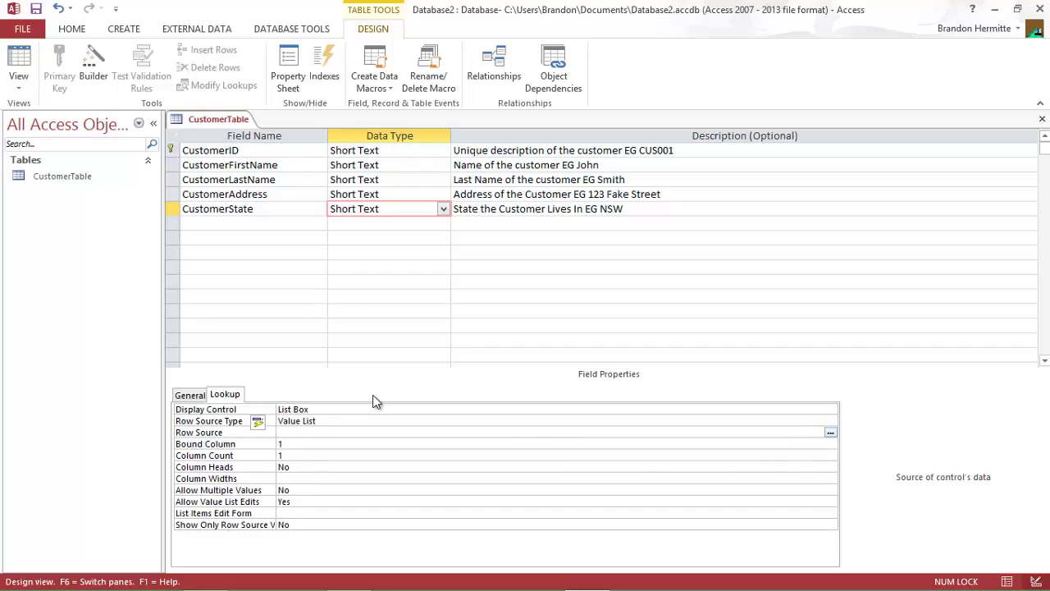
{"action": "type", "text": "NS"}
{"action": "type", "text": "W;QD"}
{"action": "type", "text": "LD;VIC"}
{"action": "type", "text": ";"}
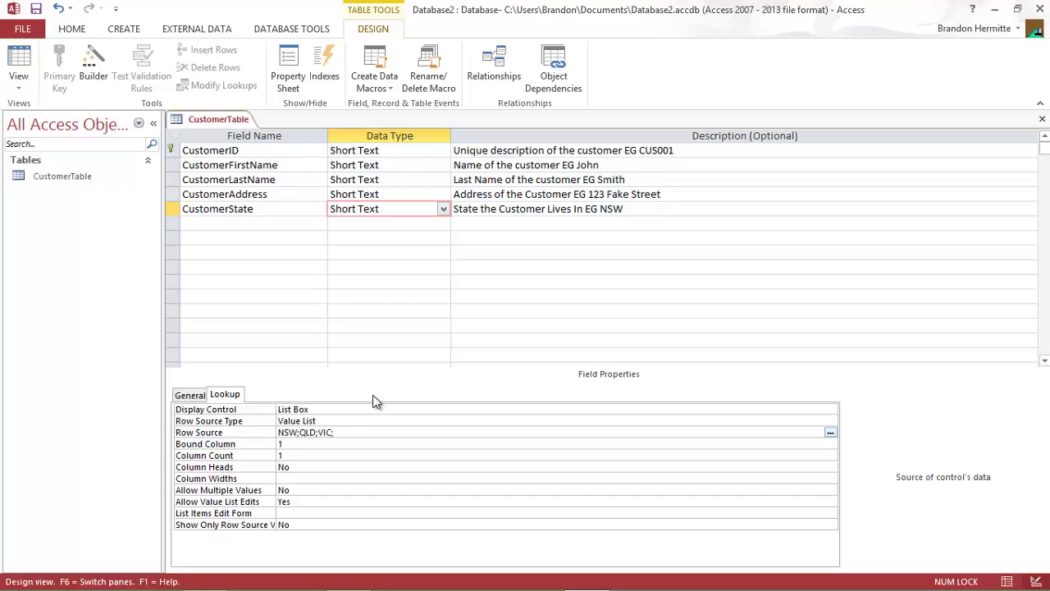
{"action": "type", "text": "WA;SA;NT;TAS;ACT"}
Save the CustomerTable design and switch the table to Datasheet View.
{"action": "left_click", "coordinate": [186, 396]}
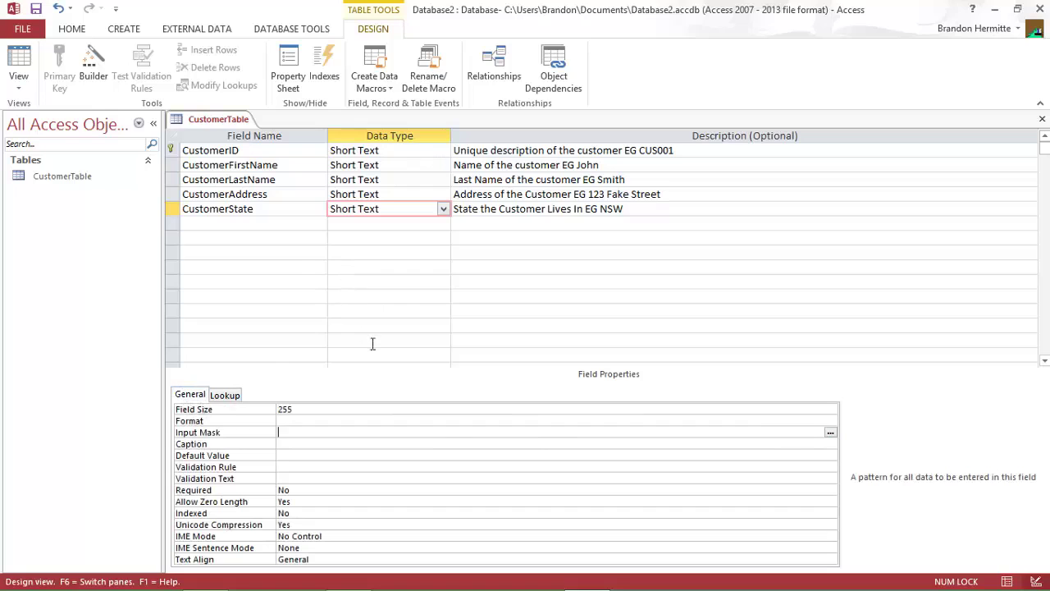
{"action": "right_click", "coordinate": [232, 120]}
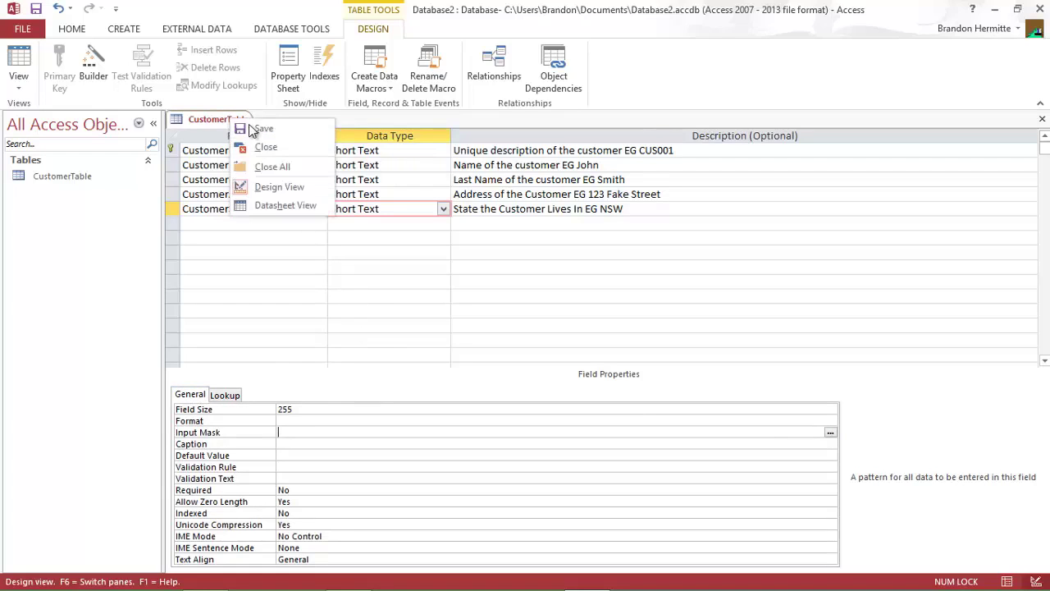
{"action": "left_click", "coordinate": [266, 128]}
{"action": "left_click", "coordinate": [18, 82]}
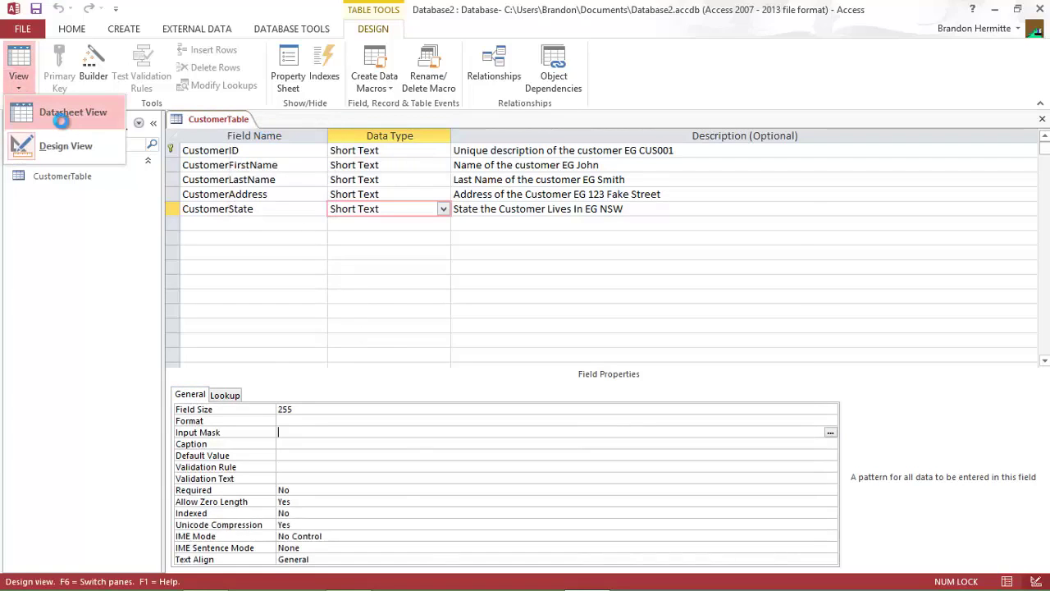
{"action": "left_click", "coordinate": [61, 114]}
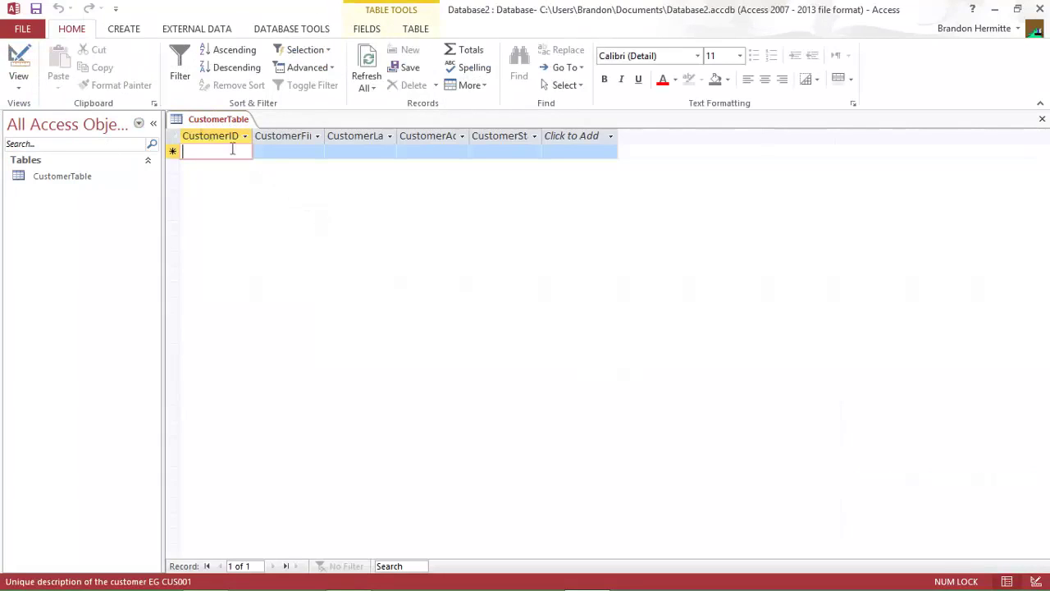
Look through the blank record's fields in the CustomerTable datasheet, from CustomerID to CustomerState.
{"action": "left_click", "coordinate": [434, 151]}
{"action": "left_click", "coordinate": [501, 151]}
{"action": "left_click", "coordinate": [361, 151]}
{"action": "left_click", "coordinate": [296, 151]}
{"action": "left_click", "coordinate": [236, 152]}
{"action": "left_click", "coordinate": [296, 152]}
{"action": "left_click", "coordinate": [361, 152]}
{"action": "left_click", "coordinate": [434, 152]}
{"action": "left_click", "coordinate": [526, 154]}
{"action": "left_click", "coordinate": [575, 153]}
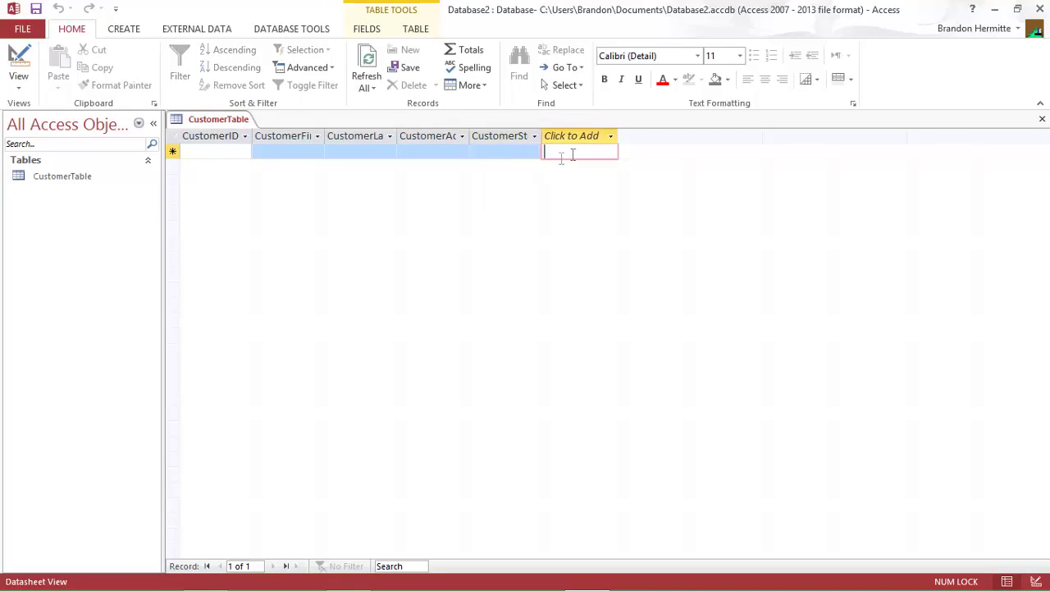
Enter the customer ID of the first CustomerTable record, filling the three digits after the CUS prefix.
{"action": "left_click", "coordinate": [193, 152]}
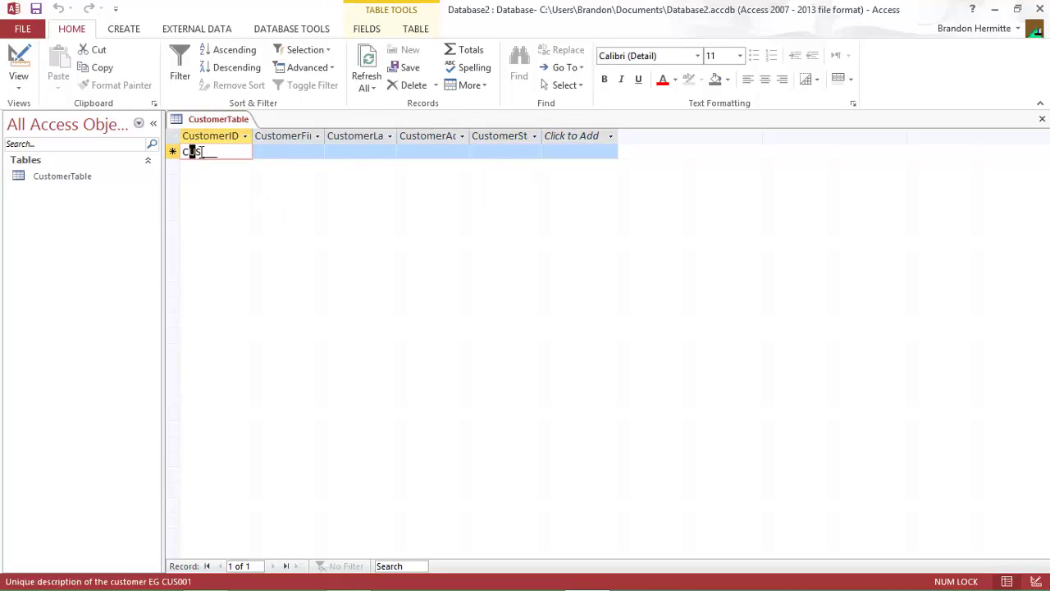
{"action": "mouse_move", "coordinate": [206, 151]}
{"action": "left_mouse_down"}
{"action": "mouse_move", "coordinate": [182, 152]}
{"action": "mouse_move", "coordinate": [211, 149]}
{"action": "left_mouse_up"}
{"action": "key", "text": "Delete"}
{"action": "left_click", "coordinate": [212, 151]}
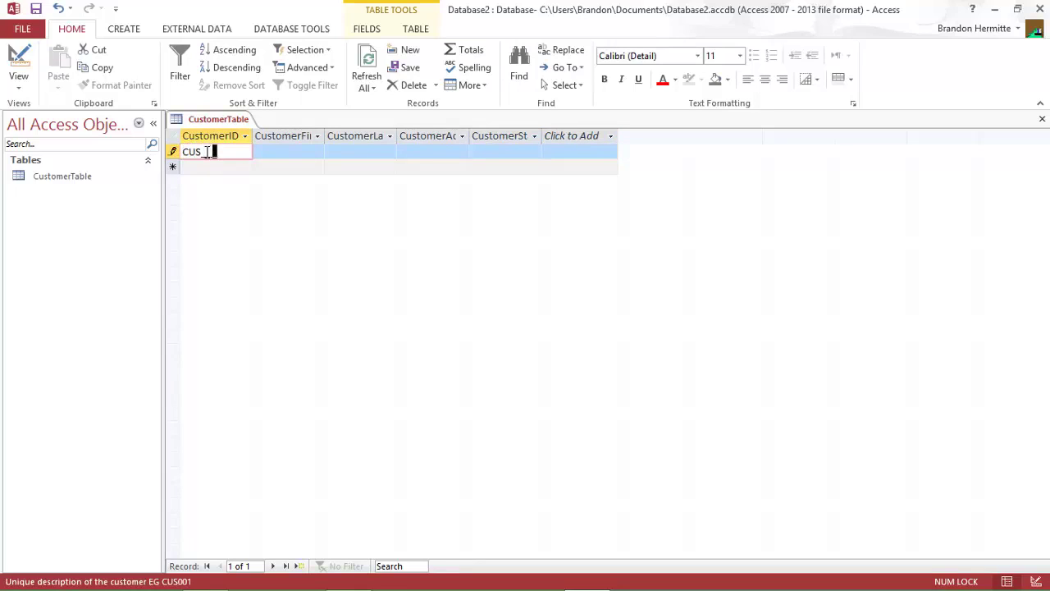
{"action": "type", "text": "001"}
{"action": "key", "text": "Tab"}
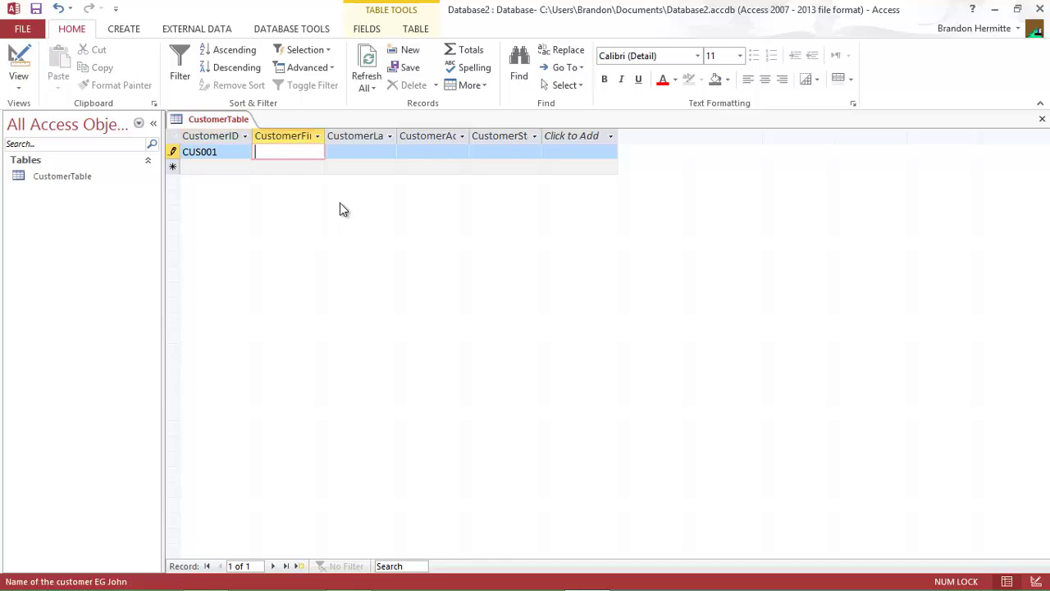
Fill in the first customer's first name, last name and street address.
{"action": "type", "text": "John"}
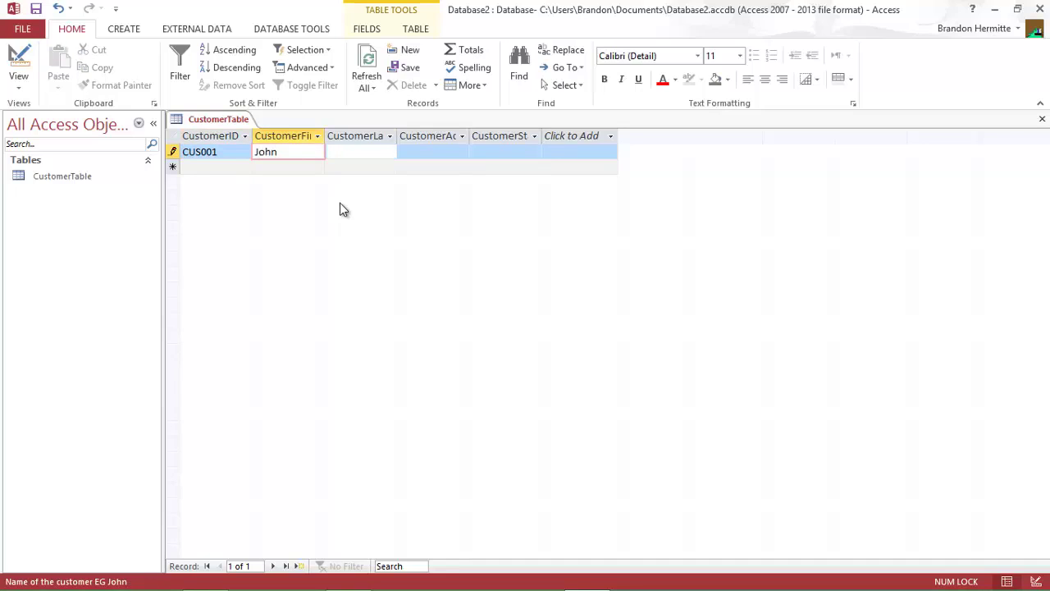
{"action": "key", "text": "Tab"}
{"action": "type", "text": "Smith"}
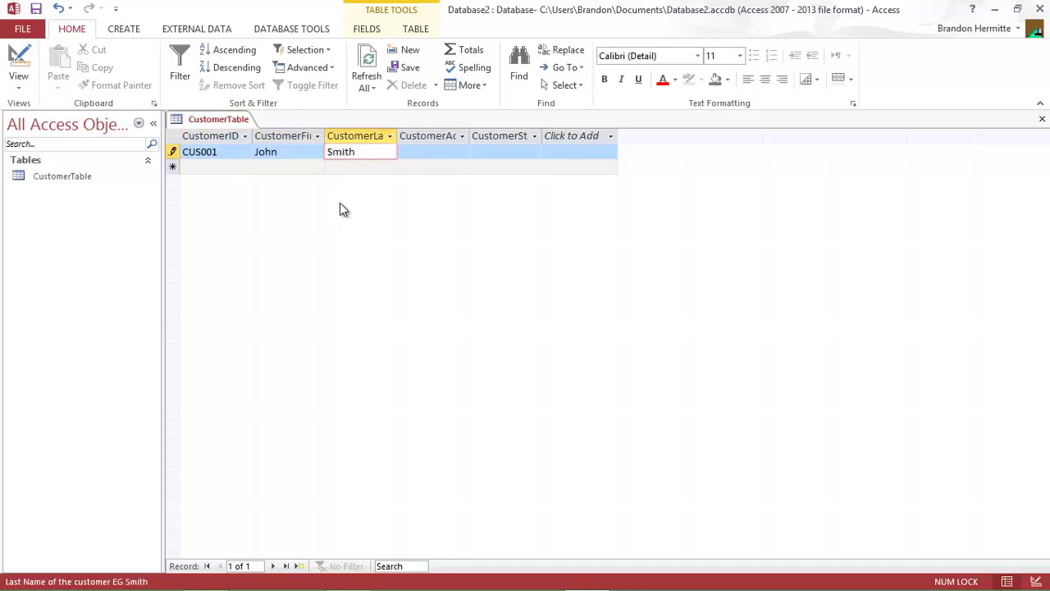
{"action": "key", "text": "Tab"}
{"action": "type", "text": "1"}
{"action": "type", "text": "23 Fake Str"}
{"action": "type", "text": "eet"}
{"action": "key", "text": "Tab"}
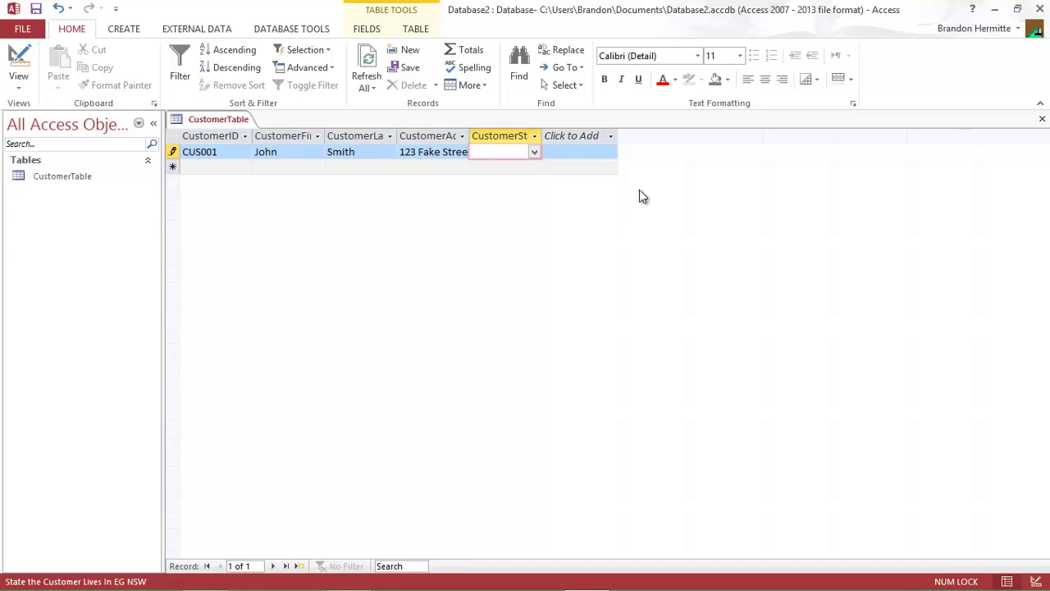
Choose NSW as the first customer's state and enter the customer ID of the second record.
{"action": "left_click", "coordinate": [534, 152]}
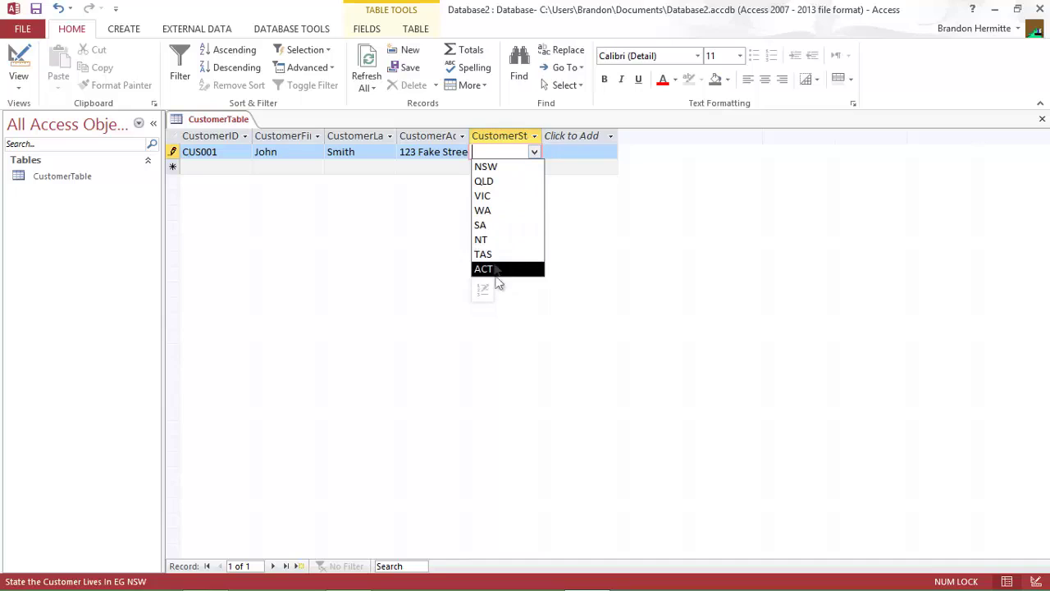
{"action": "left_click", "coordinate": [486, 167]}
{"action": "key", "text": "Tab"}
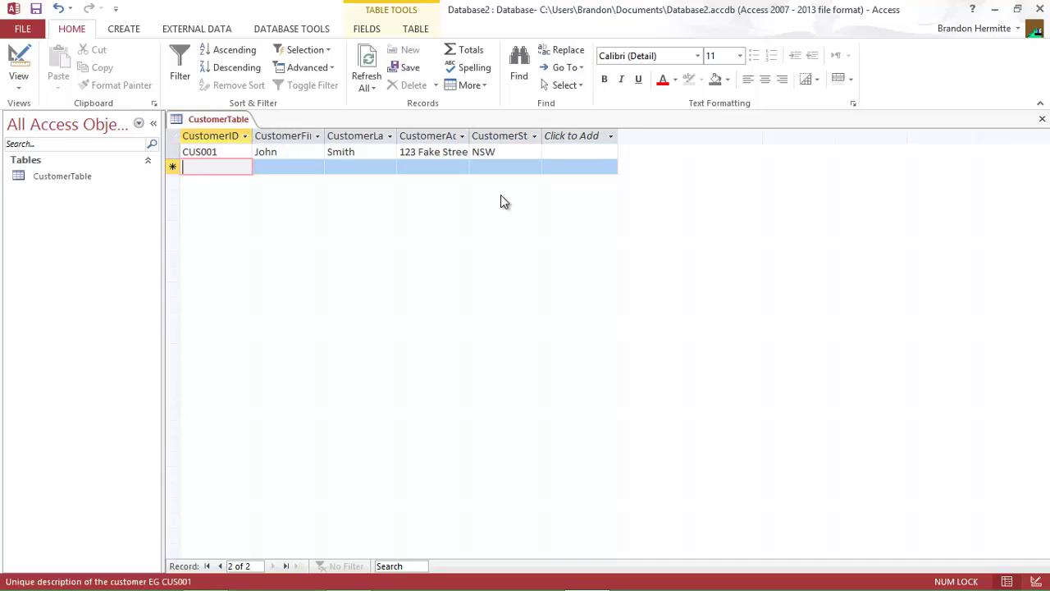
{"action": "type", "text": "CUS002"}
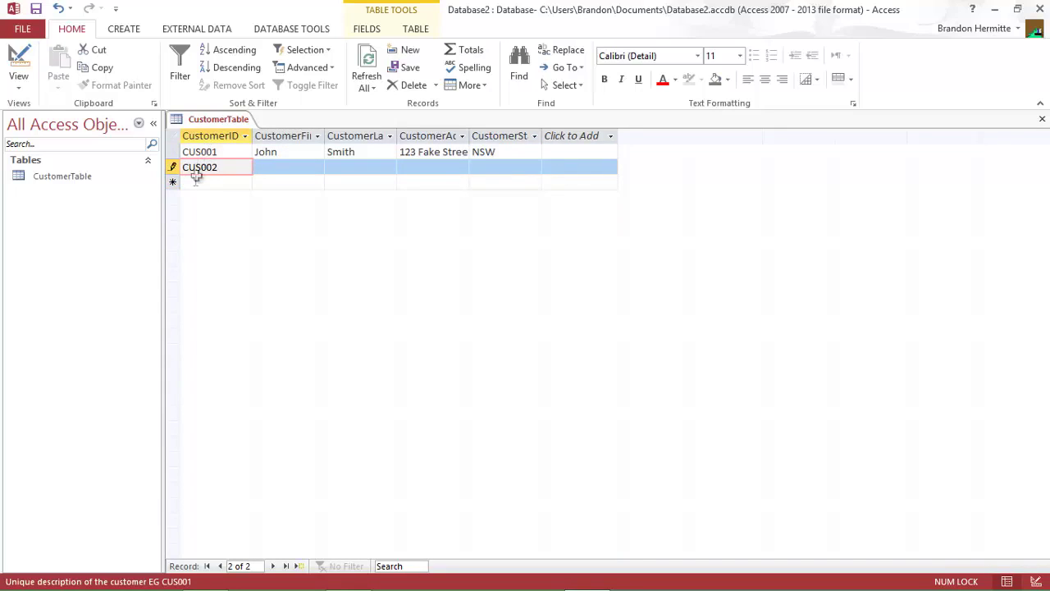
Review the CustomerID input mask in Design View and return to the datasheet.
{"action": "left_click", "coordinate": [18, 82]}
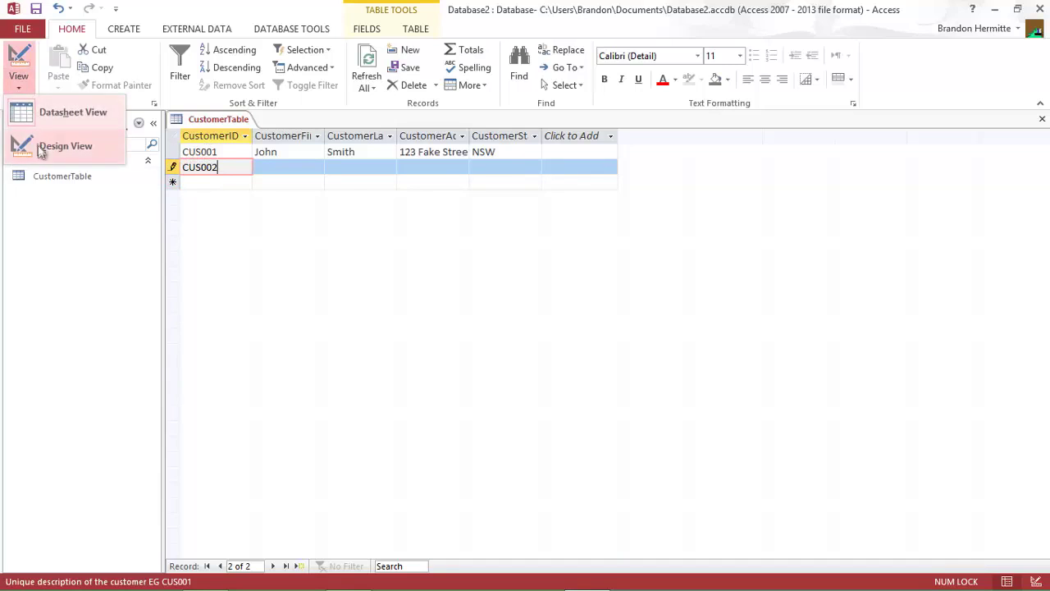
{"action": "left_click", "coordinate": [41, 148]}
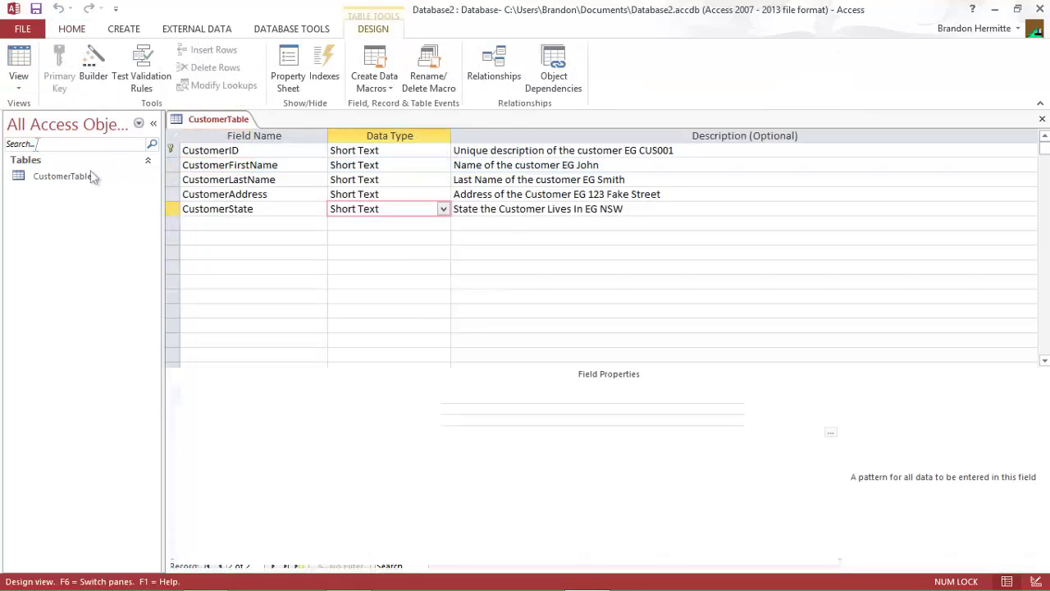
{"action": "left_click", "coordinate": [365, 150]}
{"action": "left_click_drag", "start_coordinate": [296, 432], "coordinate": [317, 433]}
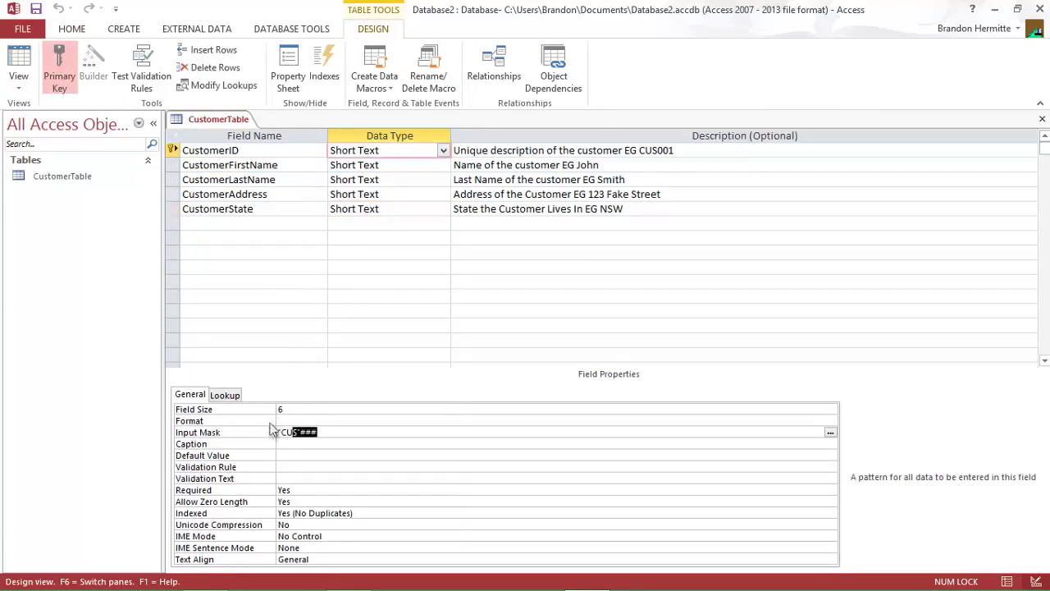
{"action": "left_click", "coordinate": [30, 88]}
{"action": "left_click", "coordinate": [71, 146]}
{"action": "left_click", "coordinate": [25, 88]}
{"action": "left_click", "coordinate": [51, 107]}
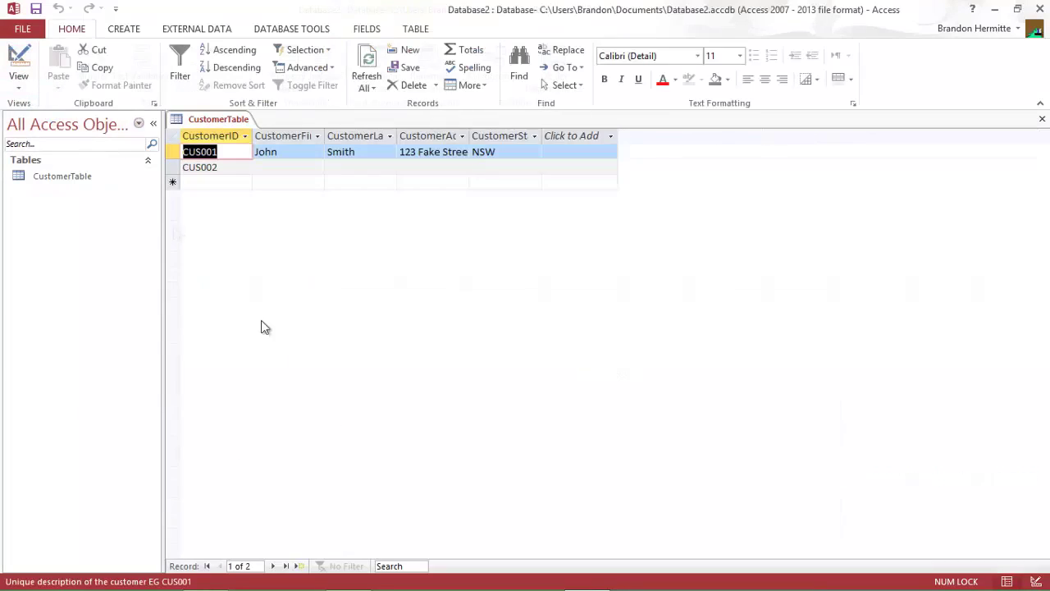
Complete the second and third customer records with names and addresses, using QLD and VIC as their states.
{"action": "left_click", "coordinate": [232, 169]}
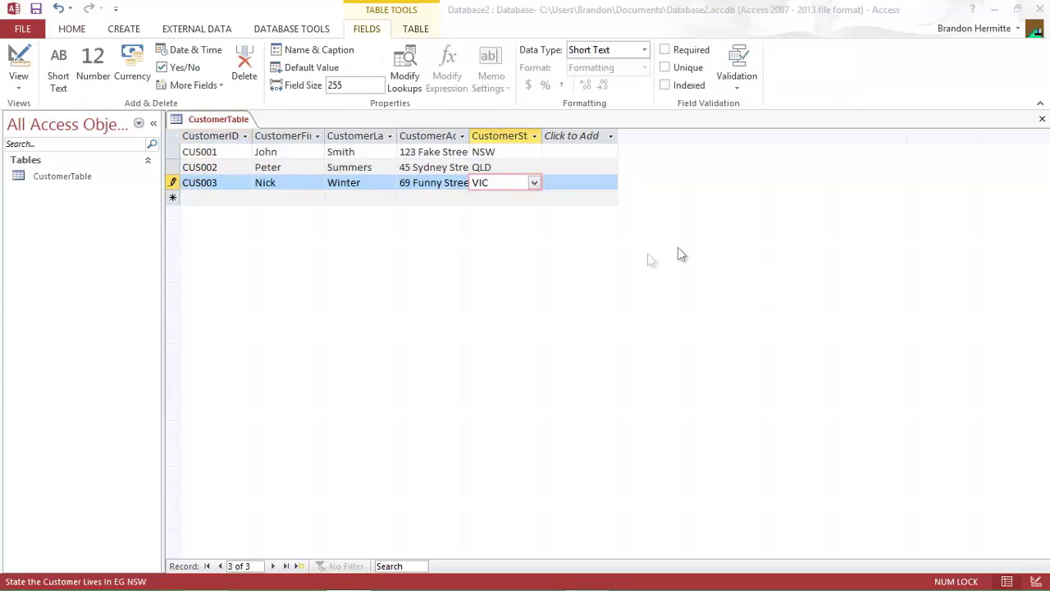
{"action": "left_click", "coordinate": [440, 279]}
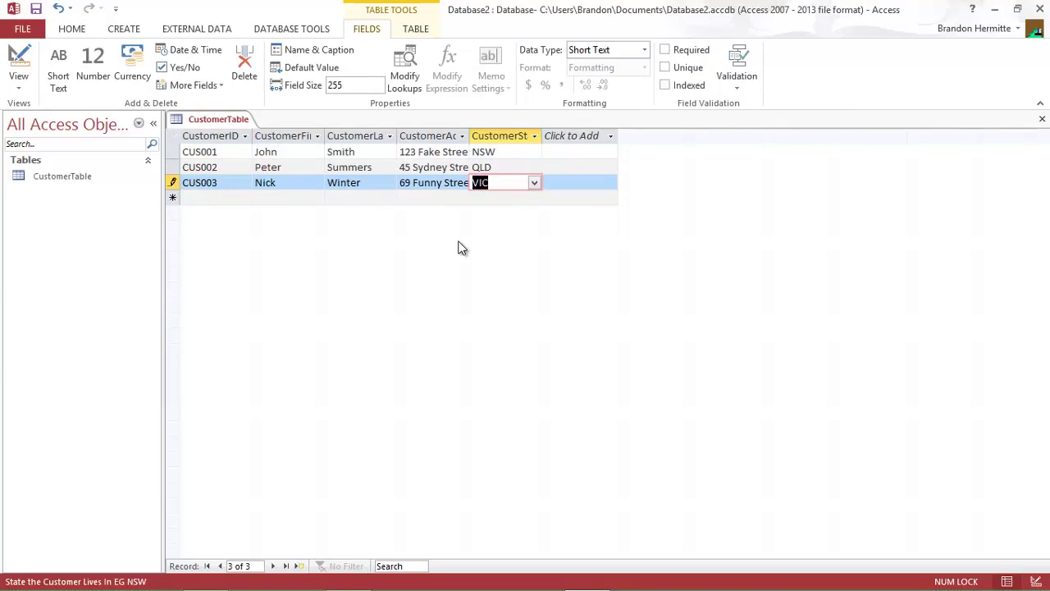
Create a new table and save it as ProductTable in Design View.
{"action": "left_click", "coordinate": [122, 29]}
{"action": "left_click", "coordinate": [77, 66]}
{"action": "left_click", "coordinate": [20, 88]}
{"action": "left_click", "coordinate": [49, 146]}
{"action": "type", "text": "Product"}
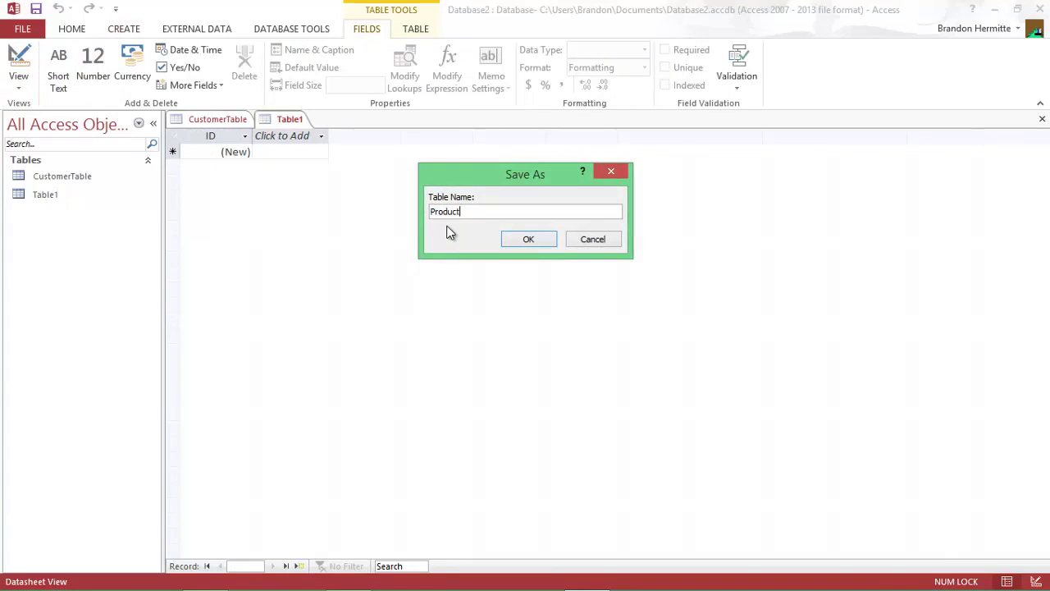
{"action": "type", "text": "Table"}
{"action": "key", "text": "Return"}
Define the key field ProductID as Short Text with the description "Unique description of the Product EG PRO001".
{"action": "type", "text": "ProductID"}
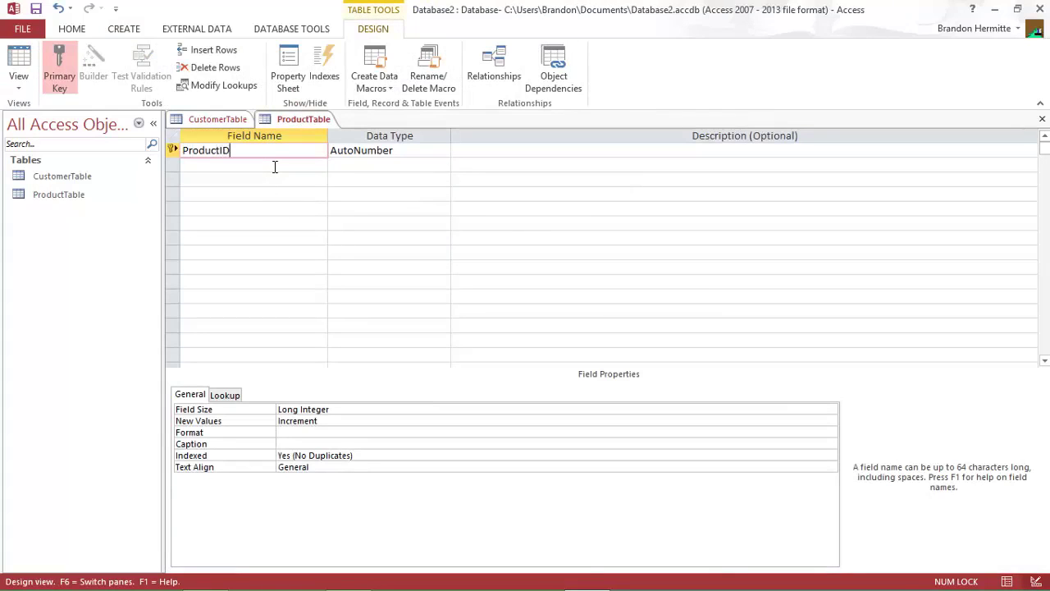
{"action": "key", "text": "Tab"}
{"action": "type", "text": "Short"}
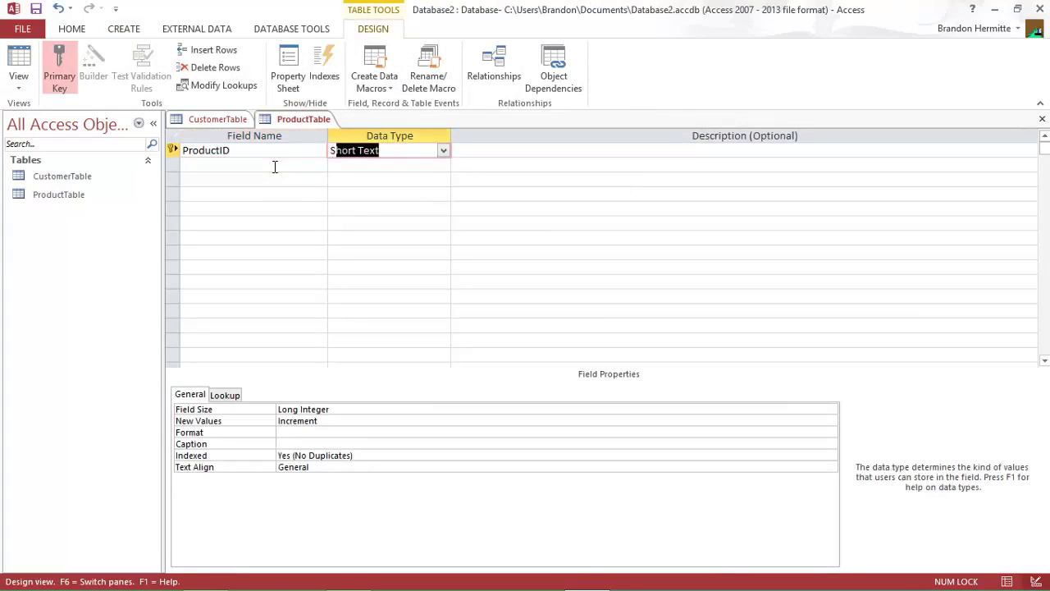
{"action": "key", "text": "Tab"}
{"action": "type", "text": "Uniq"}
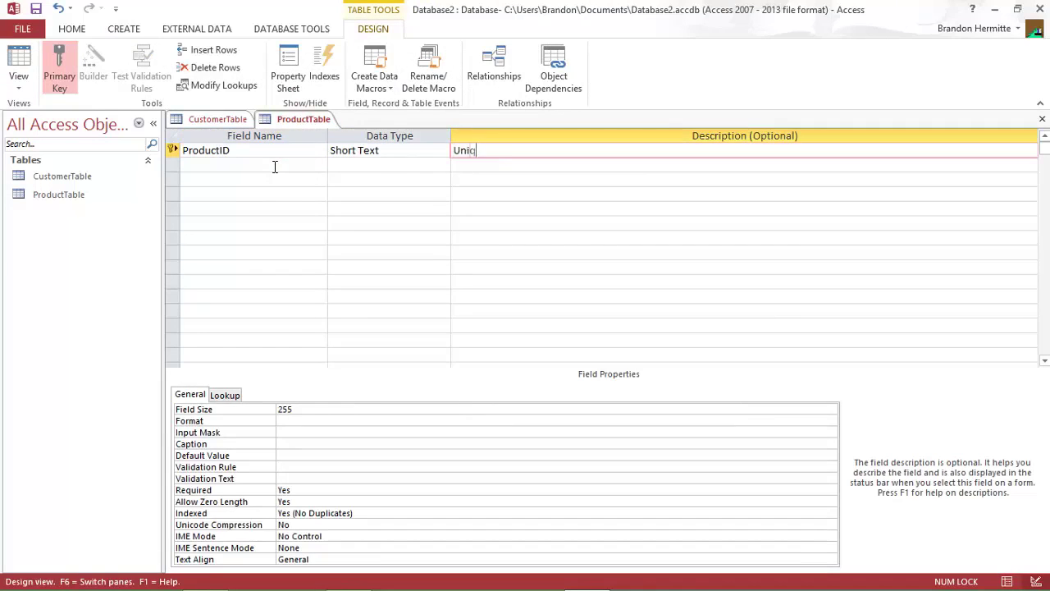
{"action": "type", "text": "ue description of the Product EG PRO001"}
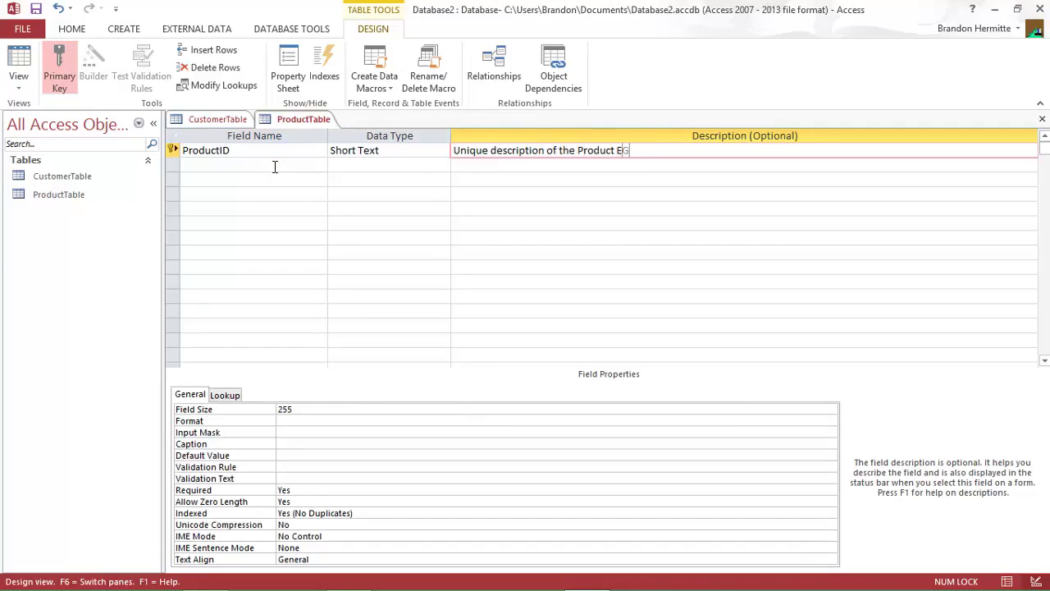
{"action": "key", "text": "Tab"}
Add a ProductName field as Short Text with the description "Name of the Product".
{"action": "type", "text": "ProductType"}
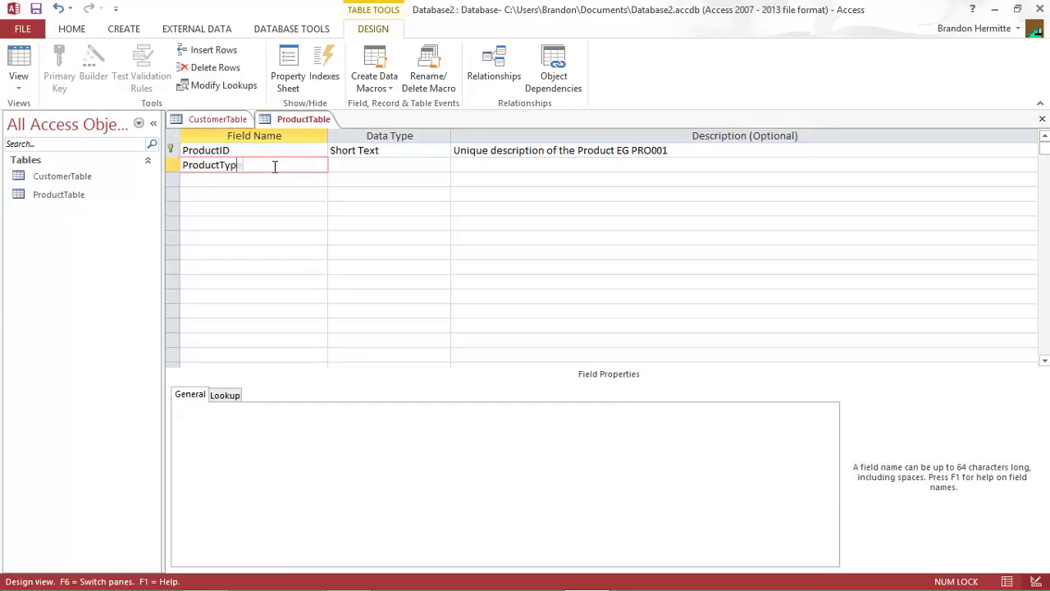
{"action": "key", "text": "BackSpace"}
{"action": "key", "text": "BackSpace"}
{"action": "key", "text": "BackSpace"}
{"action": "key", "text": "BackSpace"}
{"action": "type", "text": "Name"}
{"action": "key", "text": "Tab"}
{"action": "key", "text": "Tab"}
{"action": "type", "text": "Name of the Product"}
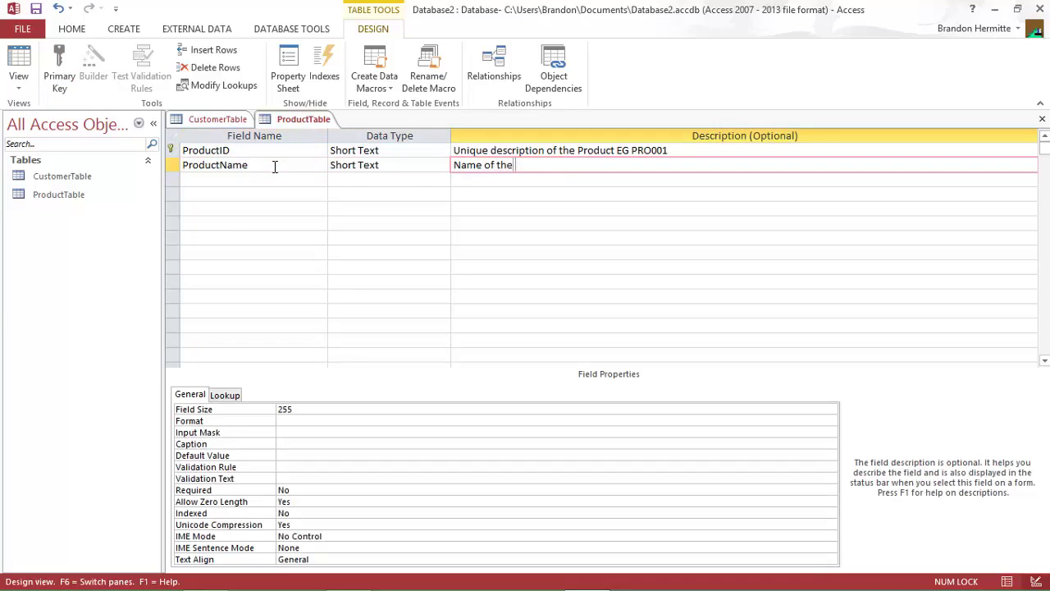
{"action": "key", "text": "Tab"}
Add a ProductType field as Short Text with the description "Type of Product".
{"action": "type", "text": "ProductType"}
{"action": "key", "text": "Tab"}
{"action": "key", "text": "Tab"}
{"action": "type", "text": "Type of Product"}
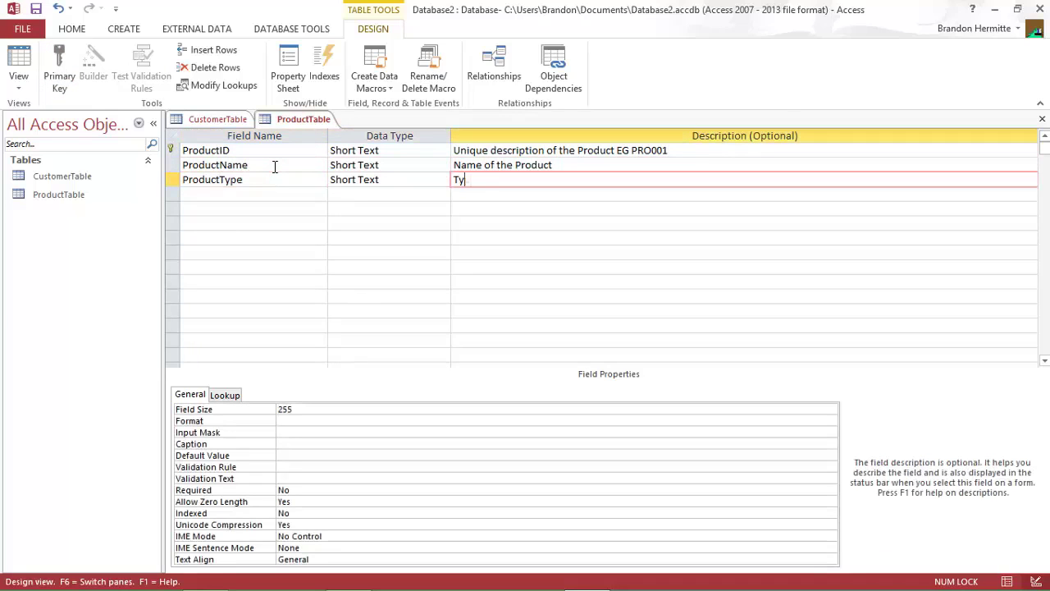
{"action": "key", "text": "Tab"}
Add a ProductCost field as Short Text with the description "Cost of the product".
{"action": "type", "text": "ProductType"}
{"action": "key", "text": "BackSpace"}
{"action": "key", "text": "BackSpace"}
{"action": "key", "text": "BackSpace"}
{"action": "key", "text": "BackSpace"}
{"action": "type", "text": "Cost"}
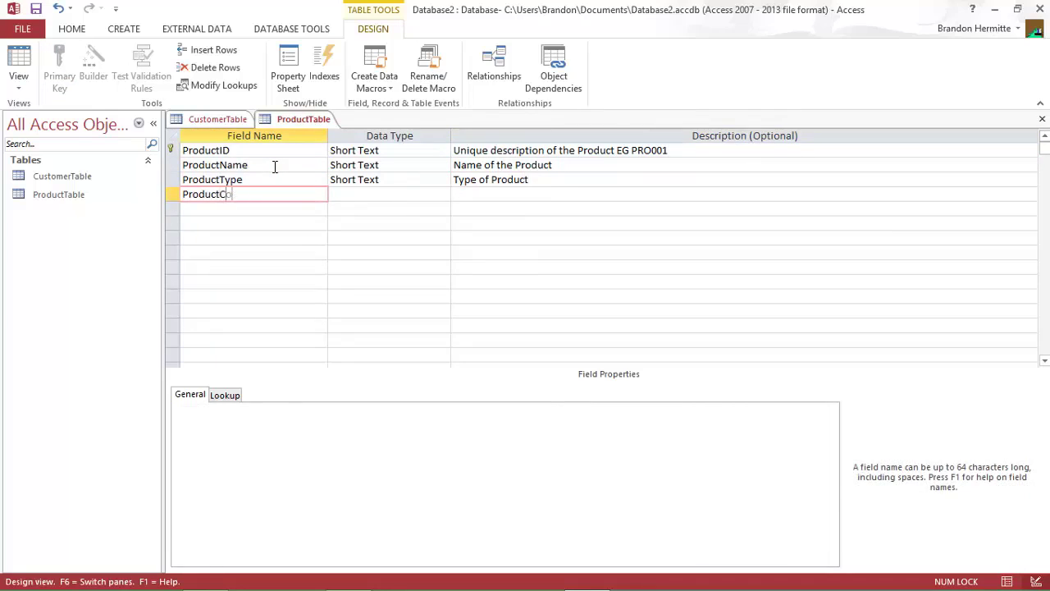
{"action": "key", "text": "Tab"}
{"action": "key", "text": "Tab"}
{"action": "type", "text": "Cost of the product"}
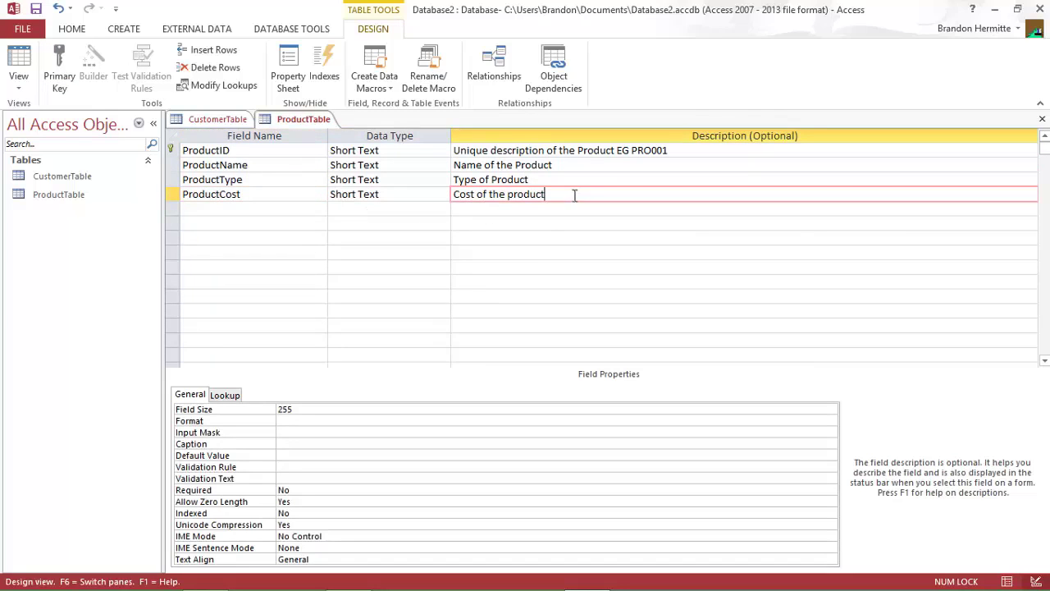
Append "EG Playstation" to the ProductName description, "EG Electronics" to ProductType's and "EG $500.00" to ProductCost's.
{"action": "left_click", "coordinate": [594, 164]}
{"action": "type", "text": "EG"}
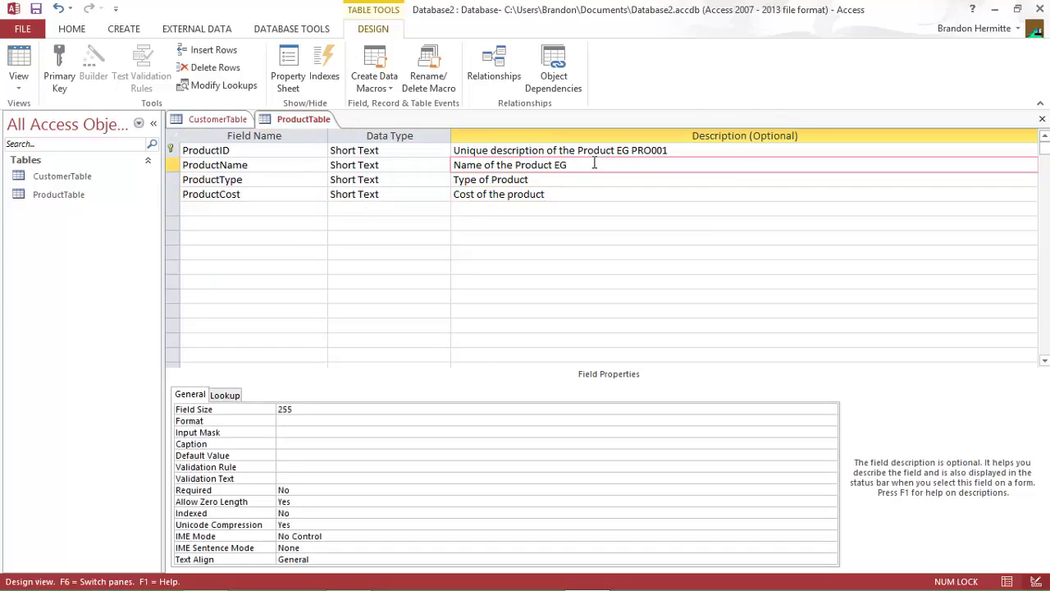
{"action": "type", "text": " Playstation"}
{"action": "left_click", "coordinate": [578, 181]}
{"action": "type", "text": "EG Electro"}
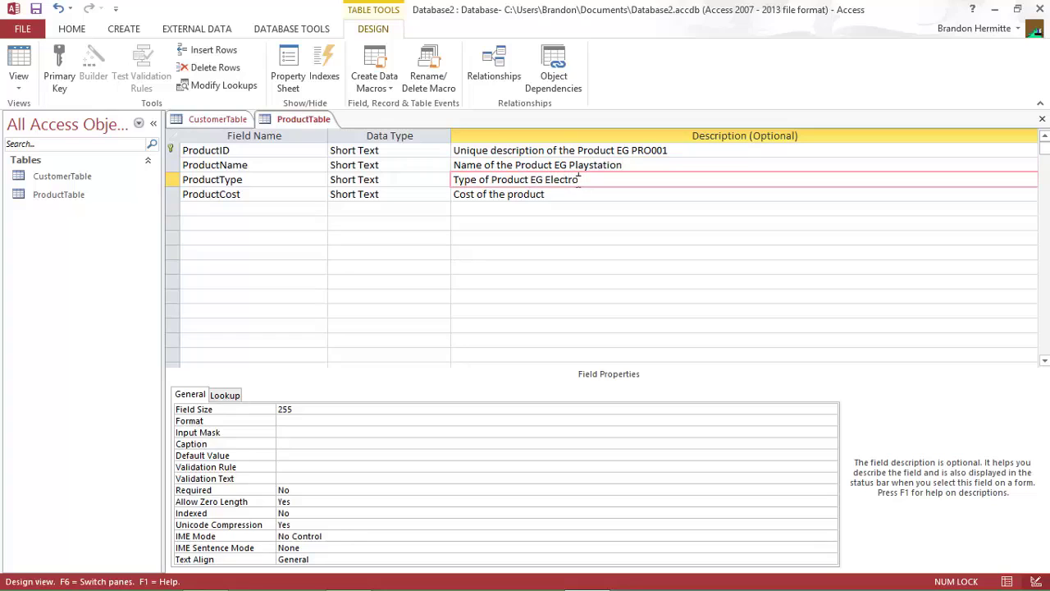
{"action": "type", "text": "nics"}
{"action": "left_click", "coordinate": [567, 193]}
{"action": "type", "text": "EG"}
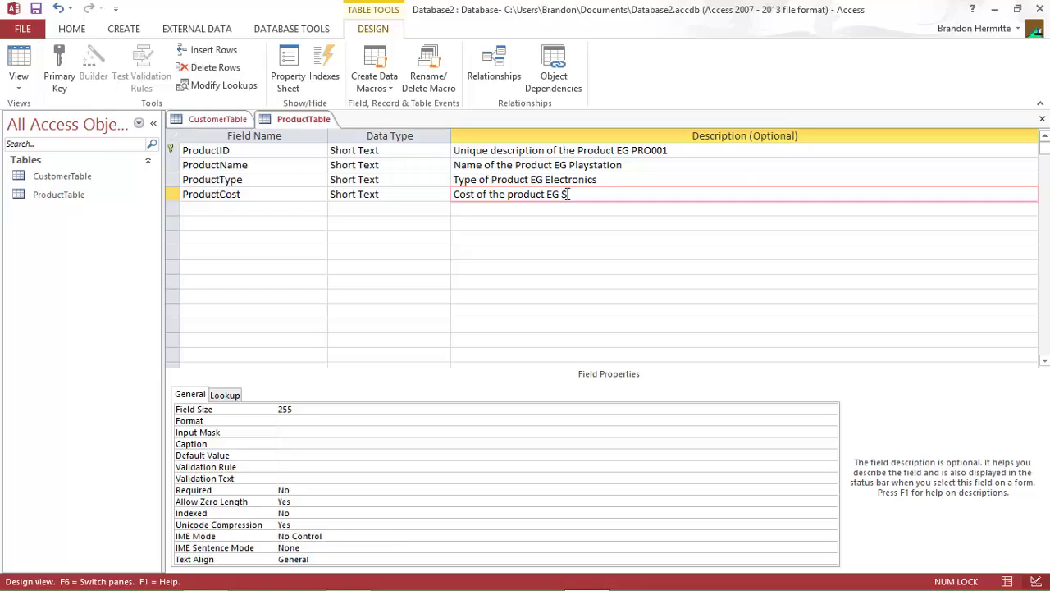
{"action": "type", "text": " $500.00"}
Set the field size of ProductID to 6.
{"action": "left_click", "coordinate": [369, 167]}
{"action": "left_click", "coordinate": [370, 150]}
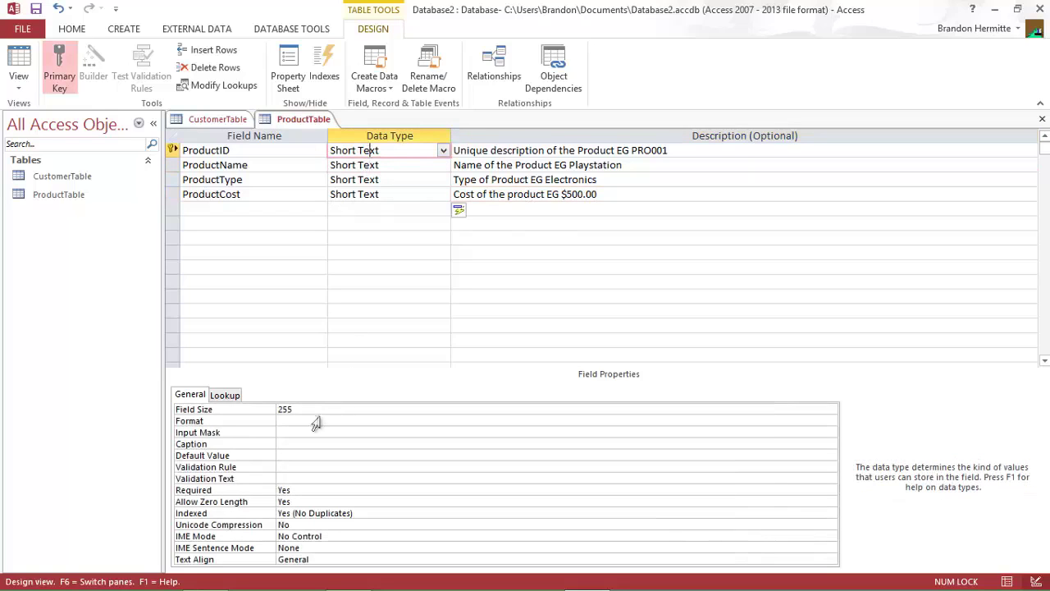
{"action": "left_click", "coordinate": [320, 409]}
{"action": "left_click", "coordinate": [211, 410]}
{"action": "type", "text": "6"}
Set the input mask of ProductID to "PRO"### and the field size of ProductName to 50.
{"action": "left_click", "coordinate": [300, 431]}
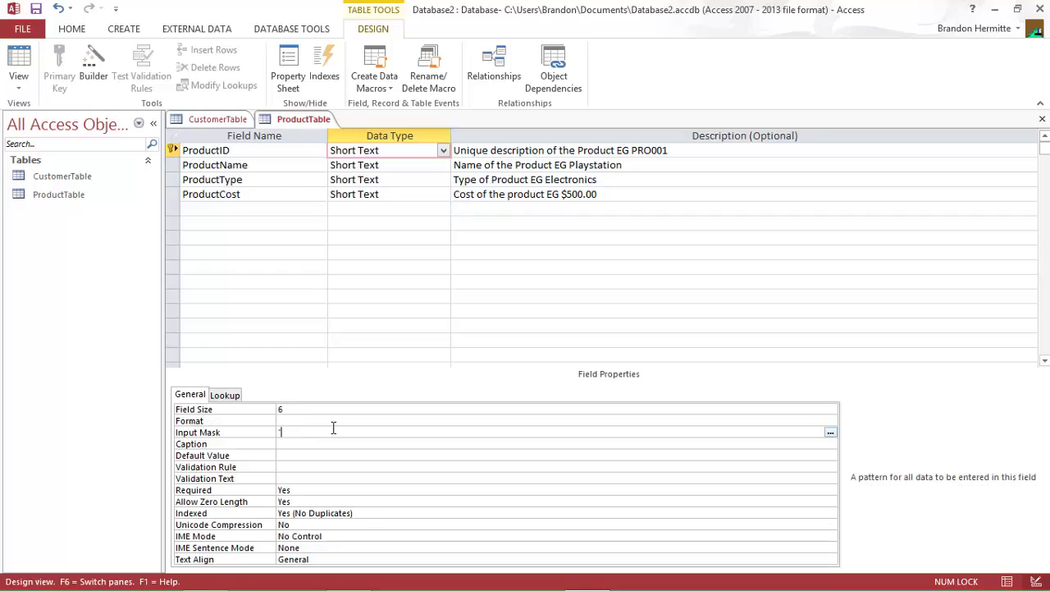
{"action": "type", "text": "\"PRO\"###"}
{"action": "left_click", "coordinate": [382, 165]}
{"action": "key", "text": "F6"}
{"action": "key", "text": "F2"}
{"action": "type", "text": "50"}
{"action": "key", "text": "BackSpace"}
{"action": "key", "text": "BackSpace"}
{"action": "key", "text": "BackSpace"}
{"action": "key", "text": "BackSpace"}
{"action": "key", "text": "BackSpace"}
{"action": "type", "text": "50"}
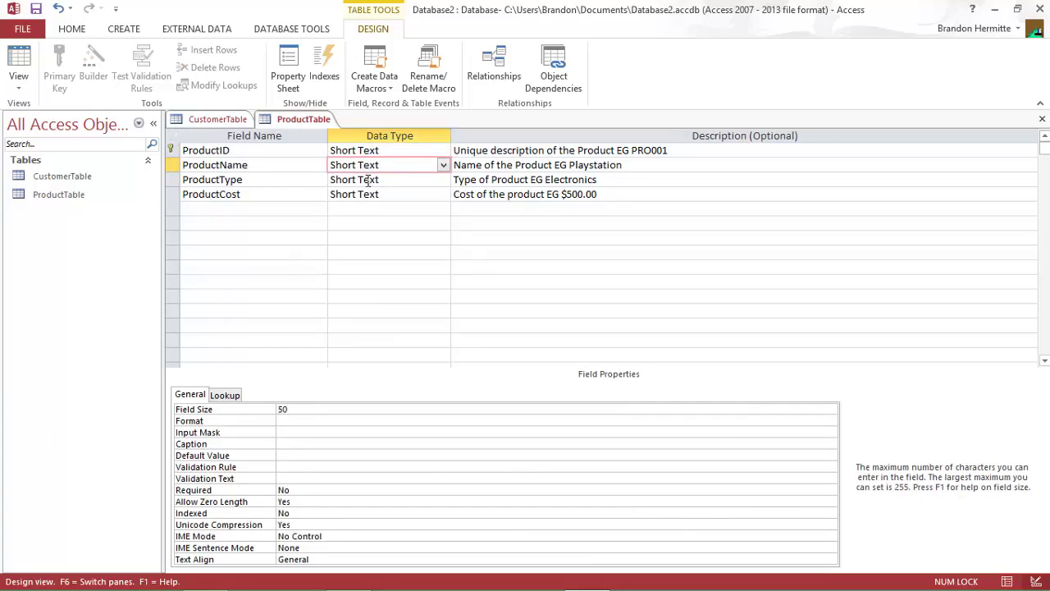
Make ProductType a List Box lookup with a Value List row source of Sports;Electronics;Furniture;Hunting.
{"action": "left_click", "coordinate": [369, 178]}
{"action": "left_click", "coordinate": [234, 399]}
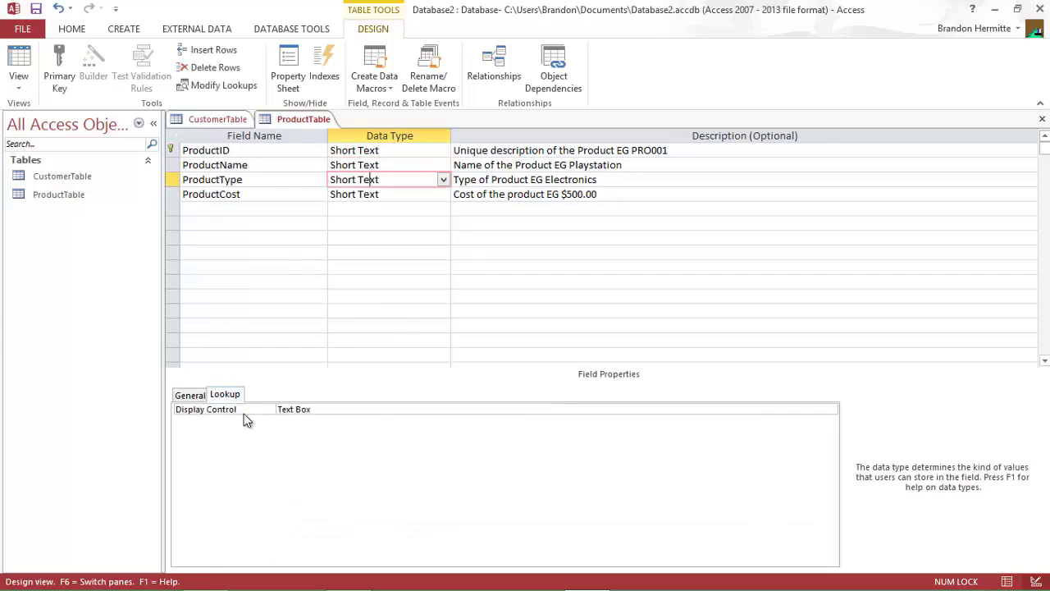
{"action": "left_click", "coordinate": [830, 411]}
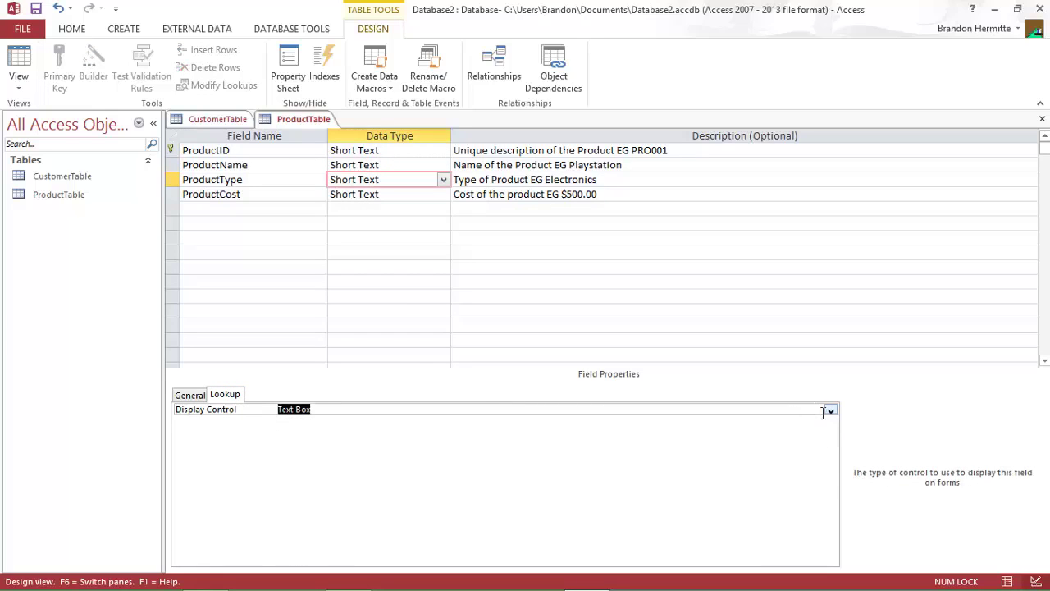
{"action": "left_click", "coordinate": [831, 411]}
{"action": "left_click", "coordinate": [750, 439]}
{"action": "left_click", "coordinate": [831, 412]}
{"action": "left_click", "coordinate": [645, 430]}
{"action": "left_click", "coordinate": [832, 422]}
{"action": "left_click", "coordinate": [831, 422]}
{"action": "left_click", "coordinate": [504, 443]}
{"action": "left_click", "coordinate": [324, 432]}
{"action": "type", "text": "Sp"}
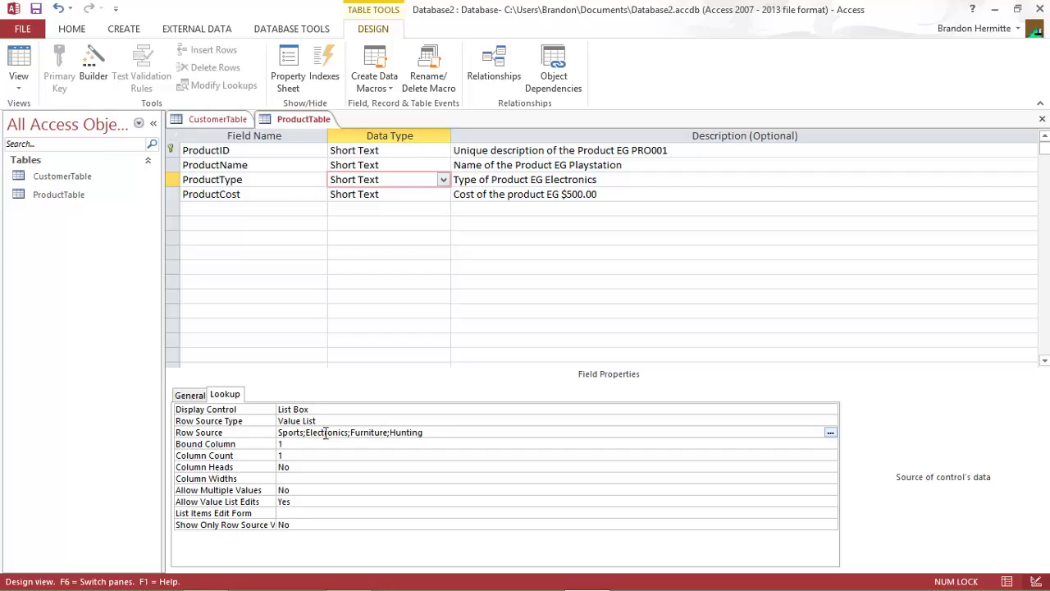
Change the data type of the ProductCost field to Currency.
{"action": "left_click", "coordinate": [190, 395]}
{"action": "left_click", "coordinate": [371, 195]}
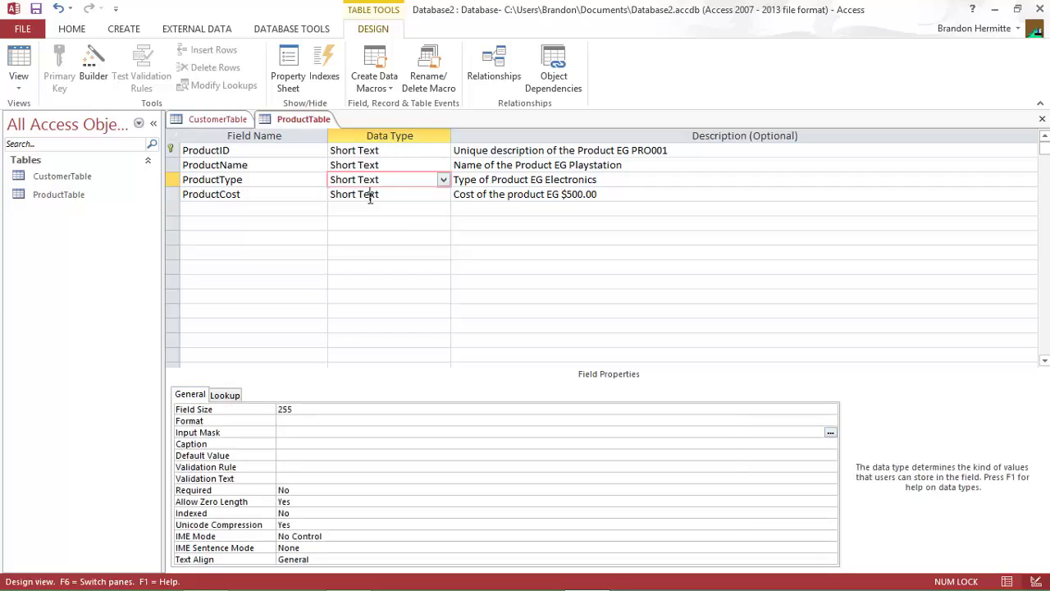
{"action": "double_click", "coordinate": [369, 195]}
{"action": "left_click", "coordinate": [443, 194]}
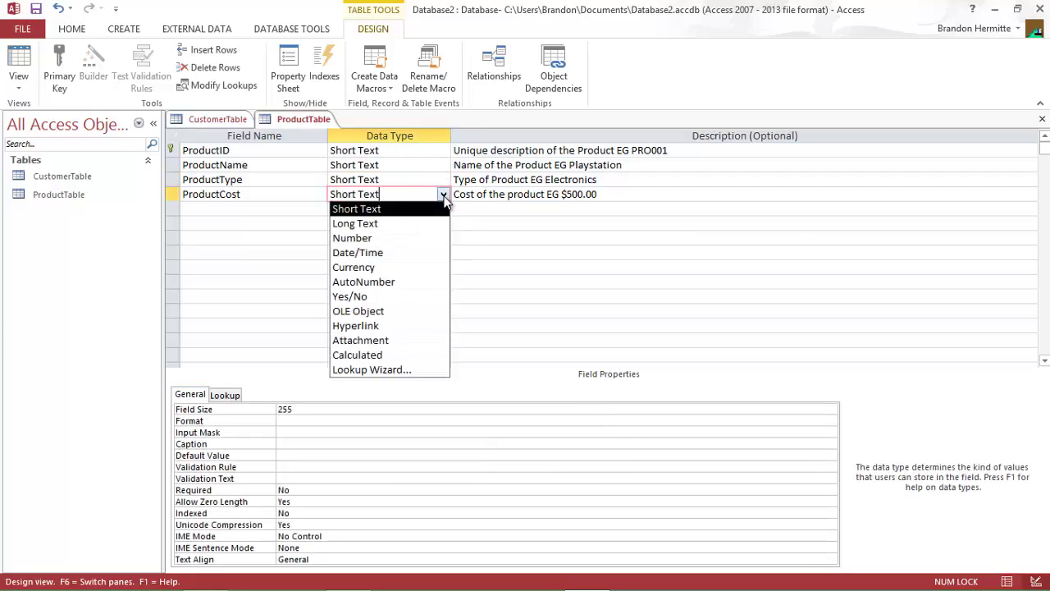
{"action": "left_click", "coordinate": [354, 268]}
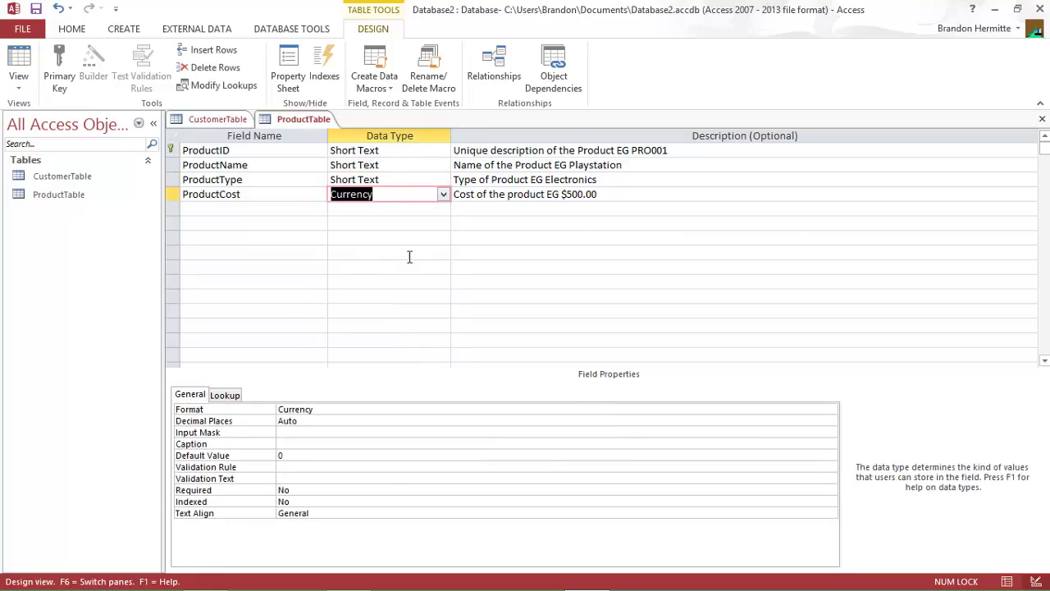
Examine the display formats available for the ProductCost field.
{"action": "left_click", "coordinate": [237, 397]}
{"action": "left_click", "coordinate": [201, 397]}
{"action": "left_click", "coordinate": [314, 408]}
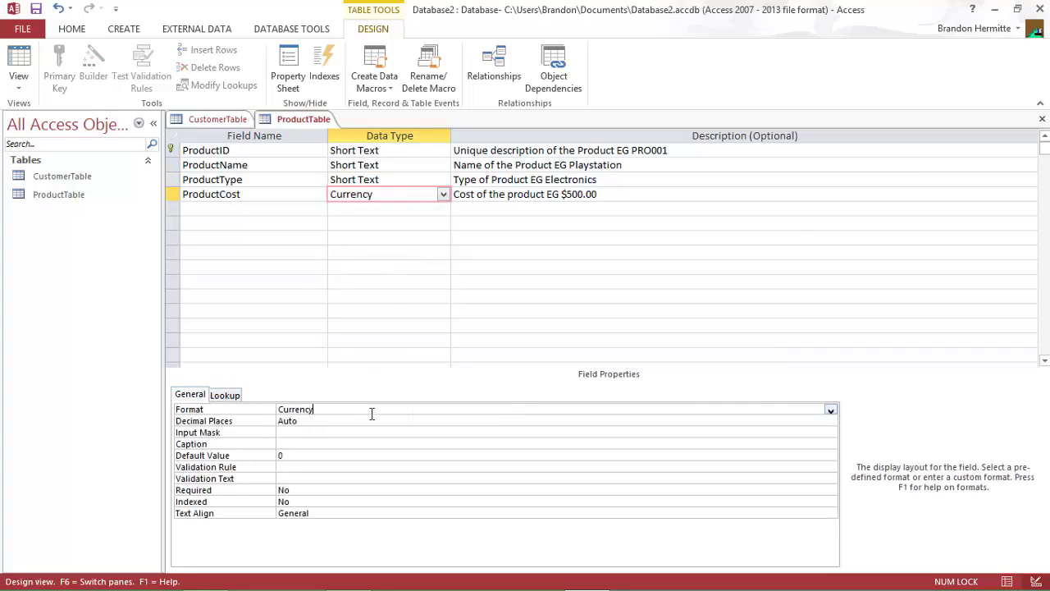
{"action": "left_click", "coordinate": [831, 411]}
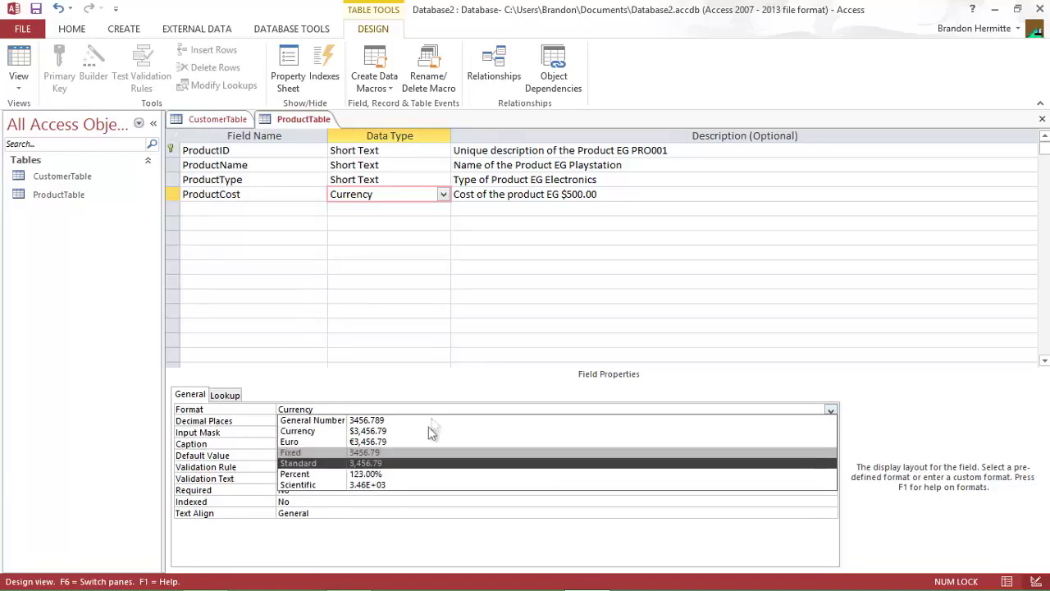
{"action": "left_click", "coordinate": [830, 412]}
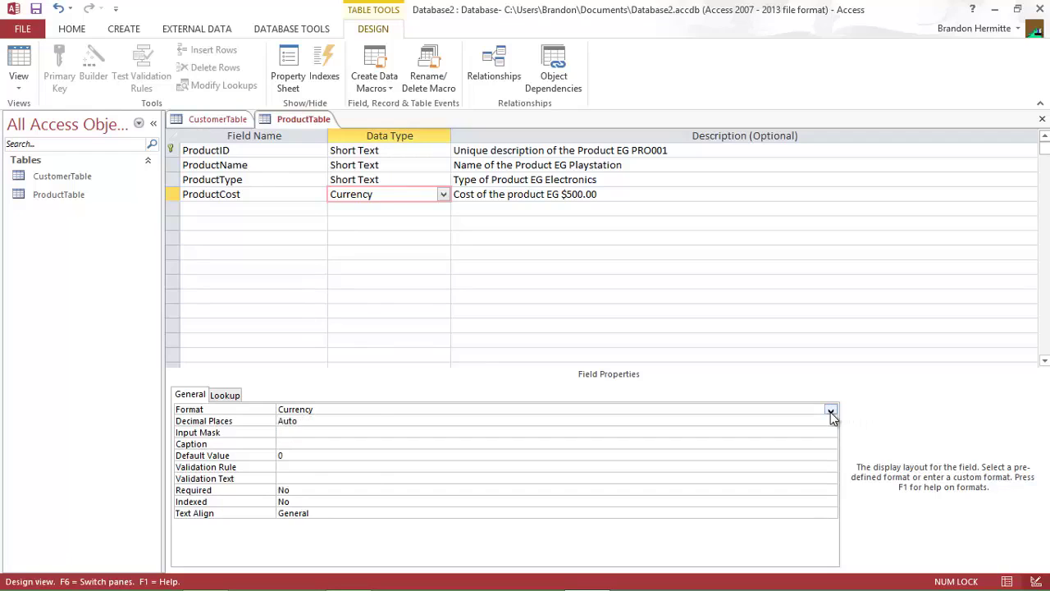
{"action": "left_click", "coordinate": [831, 412]}
{"action": "left_click", "coordinate": [830, 412]}
Save ProductTable and switch it to Datasheet view.
{"action": "left_click", "coordinate": [18, 80]}
{"action": "left_click", "coordinate": [78, 123]}
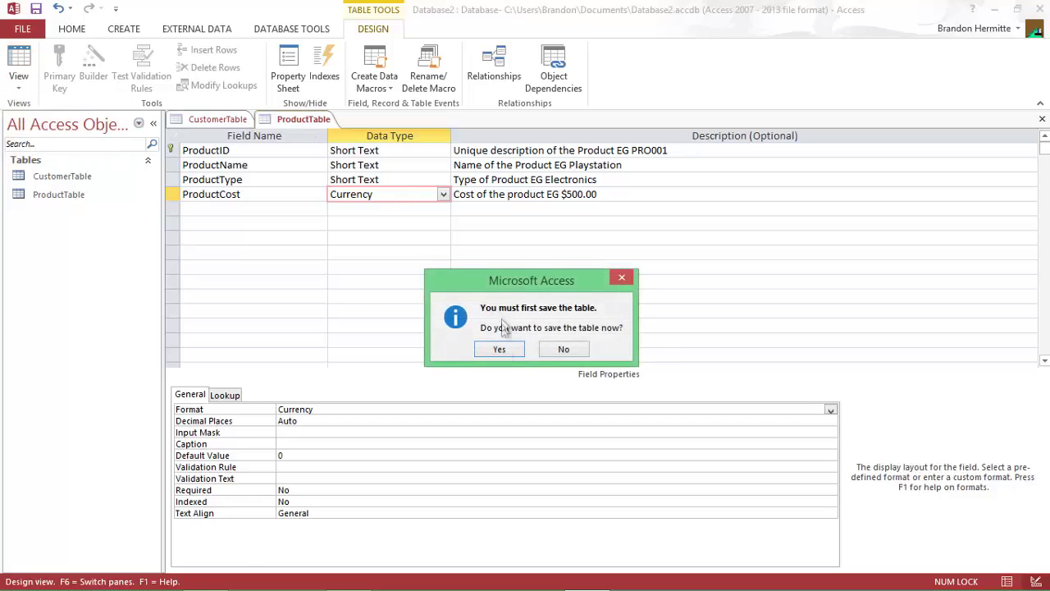
{"action": "left_click", "coordinate": [498, 353]}
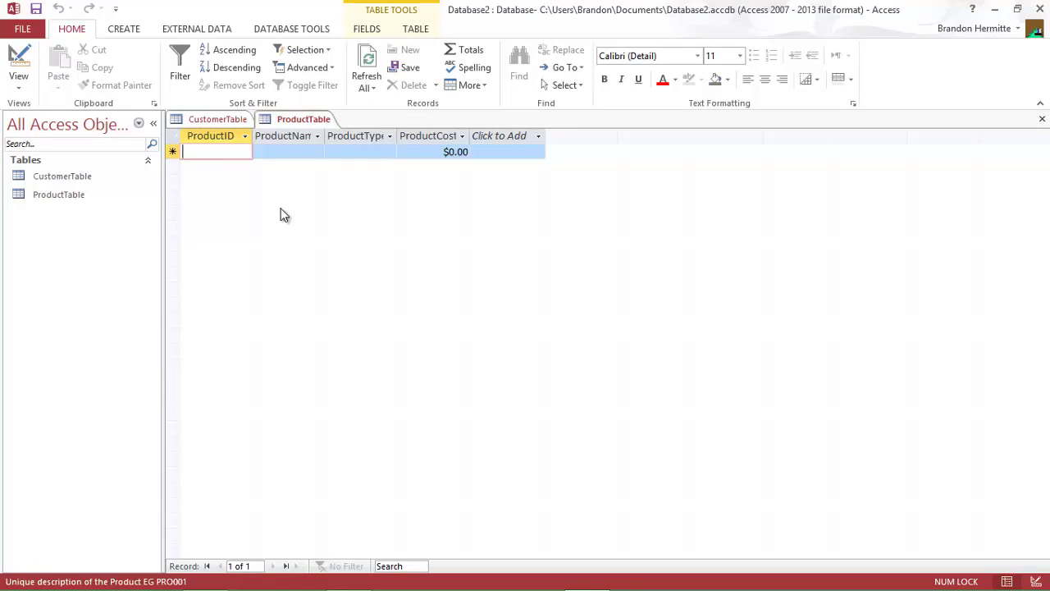
Enter the first product record: PRO001, Playstation, Electronics, cost 500.
{"action": "type", "text": "PRO001"}
{"action": "key", "text": "Tab"}
{"action": "type", "text": "Playstation"}
{"action": "key", "text": "Tab"}
{"action": "type", "text": "E"}
{"action": "key", "text": "Tab"}
{"action": "type", "text": "500"}
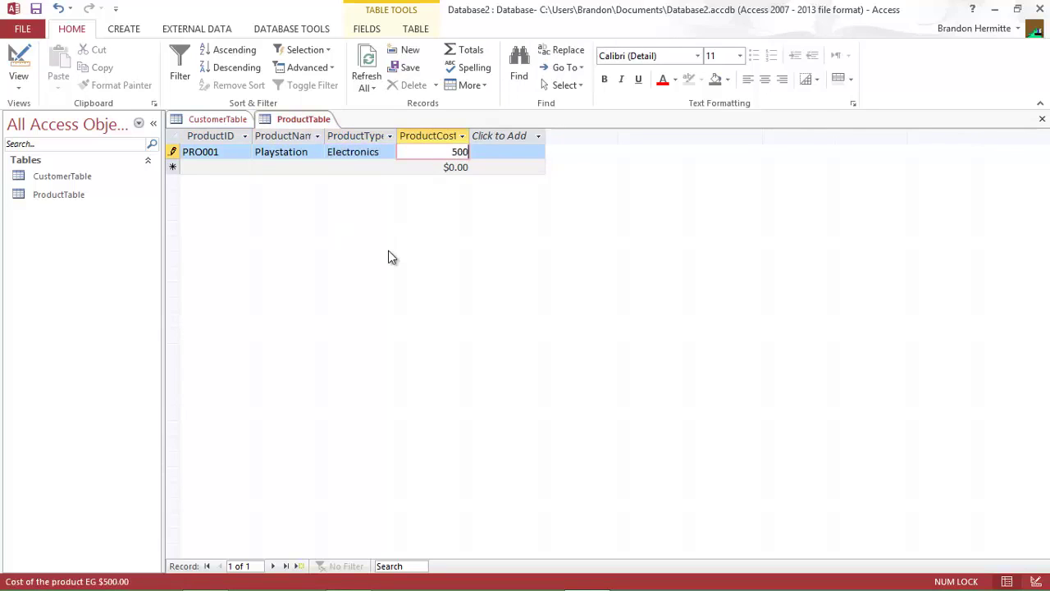
{"action": "key", "text": "Tab"}
Enter the second product record: PRO002, Couch, Furniture, cost 1000.
{"action": "type", "text": "PRO002"}
{"action": "key", "text": "Tab"}
{"action": "type", "text": "Couch"}
{"action": "key", "text": "Tab"}
{"action": "type", "text": "F"}
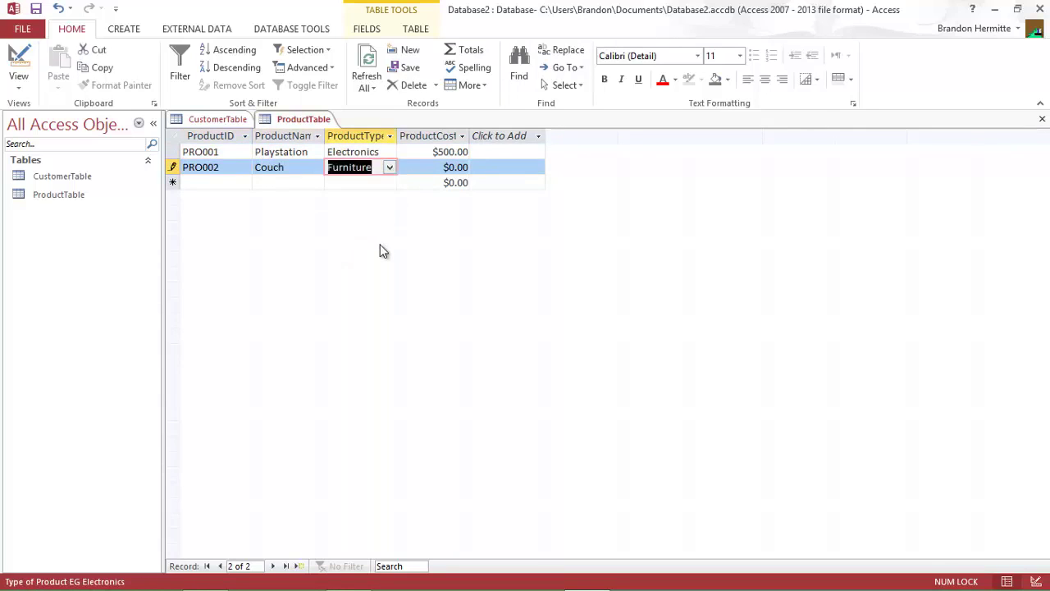
{"action": "key", "text": "Tab"}
{"action": "type", "text": "1000"}
{"action": "key", "text": "Tab"}
Enter the third product record: PRO003, Rugby Ball, Sports, cost 45.
{"action": "type", "text": "PRO003"}
{"action": "key", "text": "Tab"}
{"action": "type", "text": "Rugby Ball"}
{"action": "key", "text": "Tab"}
{"action": "type", "text": "S"}
{"action": "key", "text": "Tab"}
{"action": "type", "text": "45"}
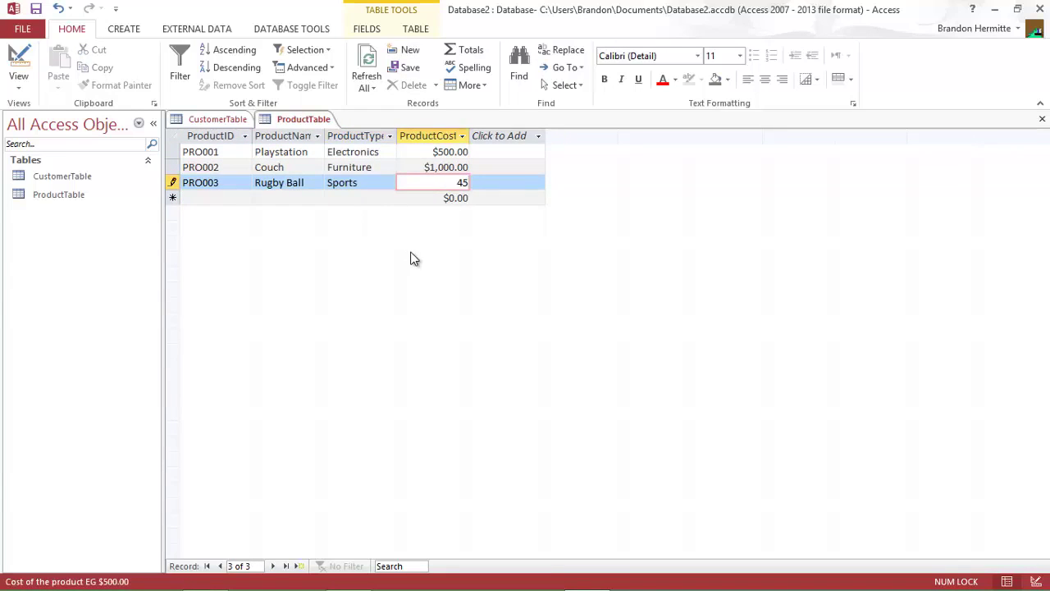
{"action": "key", "text": "Tab"}
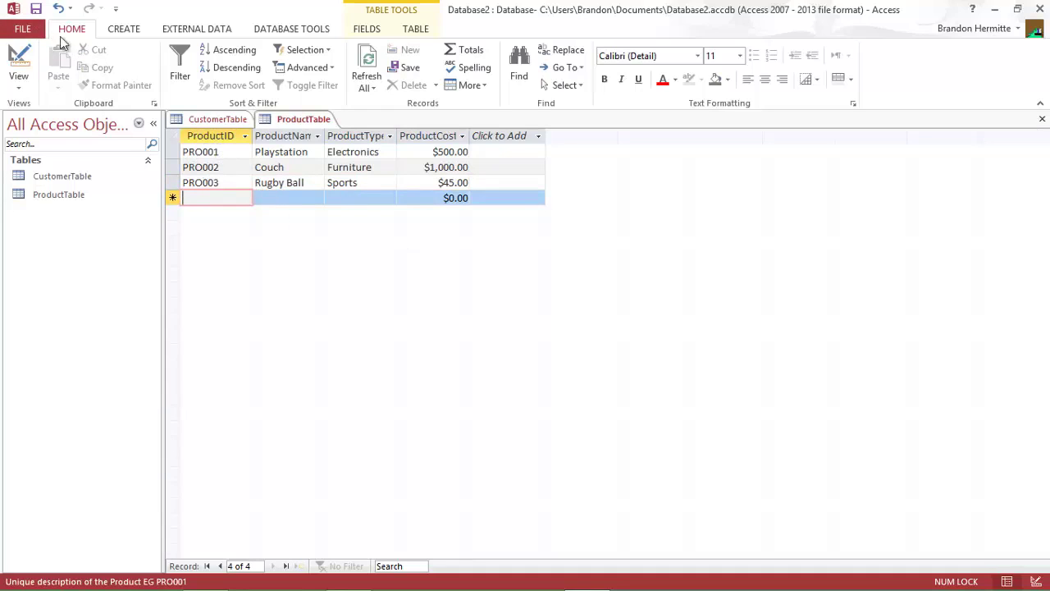
Save both ProductTable and CustomerTable.
{"action": "right_click", "coordinate": [279, 121]}
{"action": "left_click", "coordinate": [287, 129]}
{"action": "right_click", "coordinate": [230, 122]}
{"action": "left_click", "coordinate": [261, 128]}
{"action": "left_click", "coordinate": [298, 121]}
{"action": "left_click", "coordinate": [221, 121]}
{"action": "left_click", "coordinate": [298, 121]}
Create a new table, switch it to Design view and save it as InvoiceTable.
{"action": "left_click", "coordinate": [123, 29]}
{"action": "left_click", "coordinate": [77, 62]}
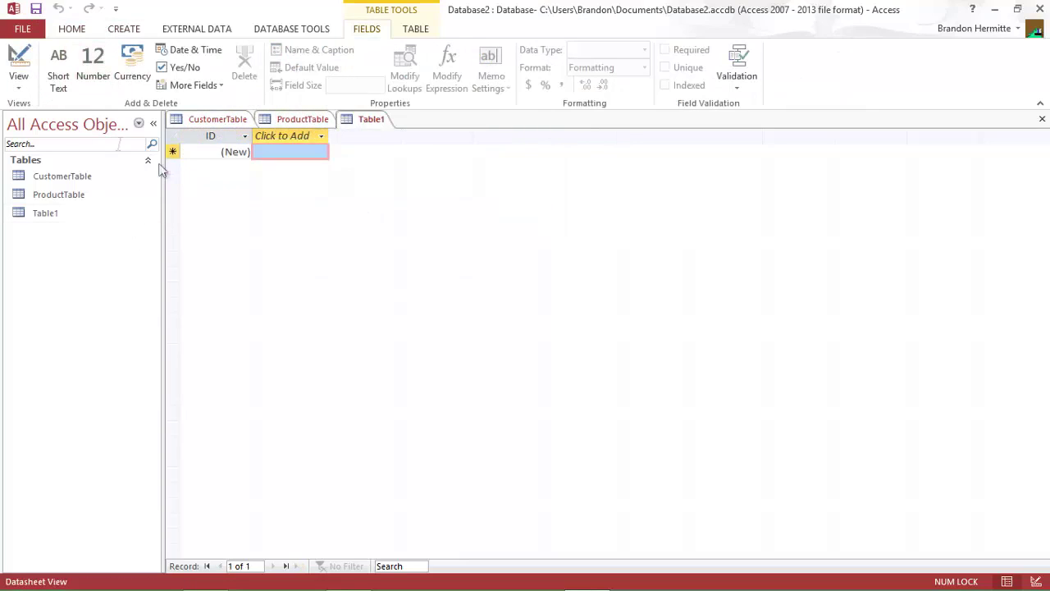
{"action": "left_click", "coordinate": [18, 82]}
{"action": "left_click", "coordinate": [72, 147]}
{"action": "type", "text": "InvoiceTable"}
{"action": "key", "text": "Return"}
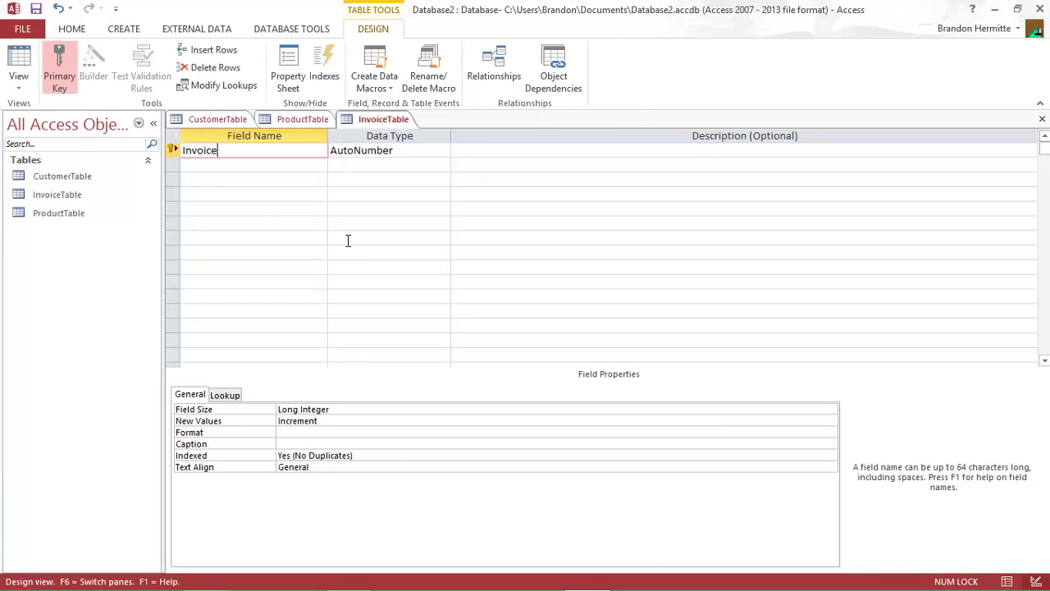
Define the key field InvoiceID as Short Text with the description "Unique description of the invoice EG INV001".
{"action": "key", "text": "Tab"}
{"action": "type", "text": "Short Text"}
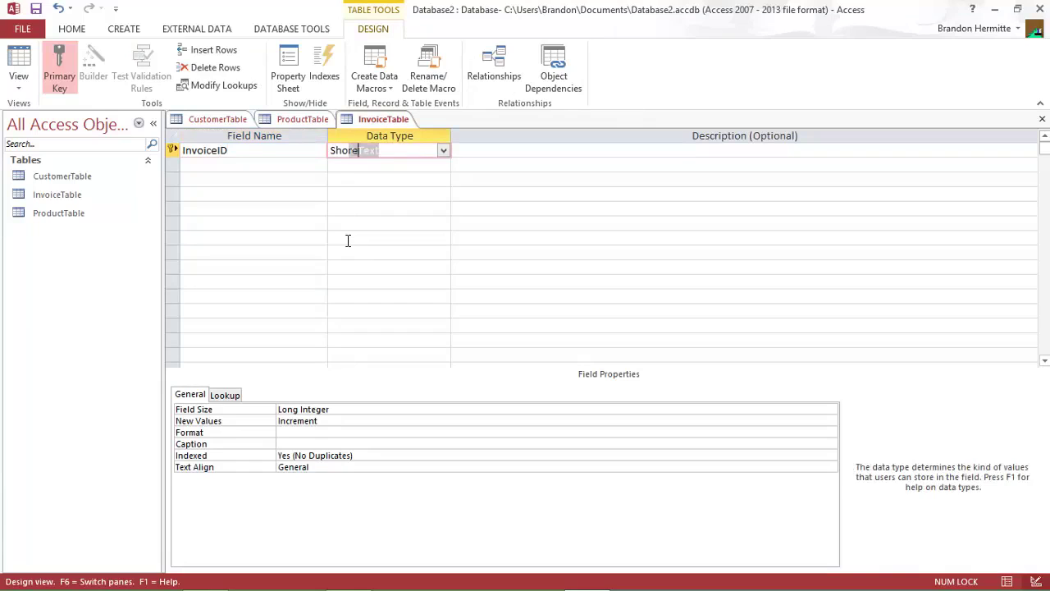
{"action": "key", "text": "Tab"}
{"action": "type", "text": "Unique description of the invoice EG INV001"}
{"action": "key", "text": "Tab"}
Add an InvoiceDate field as Short Text with the description "Date of the Invoice EG 12-JUN-14".
{"action": "type", "text": "Invoice"}
{"action": "key", "text": "BackSpace"}
{"action": "key", "text": "BackSpace"}
{"action": "key", "text": "BackSpace"}
{"action": "key", "text": "BackSpace"}
{"action": "key", "text": "BackSpace"}
{"action": "type", "text": "voiceDate"}
{"action": "key", "text": "Tab"}
{"action": "key", "text": "Tab"}
{"action": "type", "text": "Date of the Involvc"}
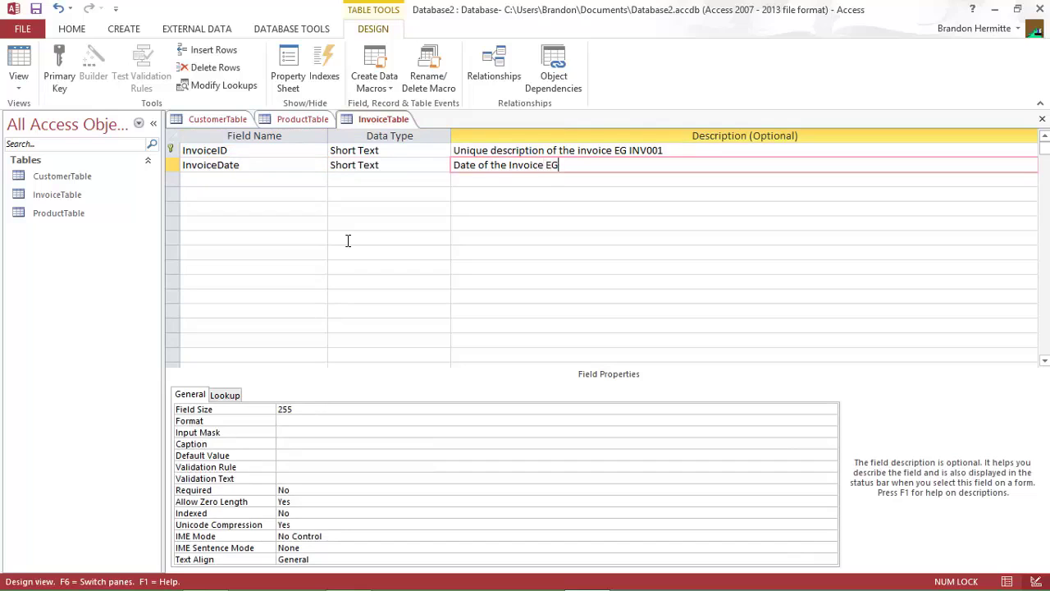
{"action": "type", "text": " EG 12-JUN-14"}
{"action": "key", "text": "Tab"}
Add an InvoiceCost field as Short Text with the description "Cost of the invoice EG $44.00".
{"action": "type", "text": "In"}
{"action": "left_click", "coordinate": [348, 238]}
{"action": "key", "text": "Return"}
{"action": "right_click", "coordinate": [390, 240]}
{"action": "left_click", "coordinate": [445, 343]}
{"action": "left_click", "coordinate": [258, 179]}
{"action": "type", "text": "voiceCost"}
{"action": "key", "text": "Tab"}
{"action": "key", "text": "Tab"}
{"action": "type", "text": "Cost of the invoice EG"}
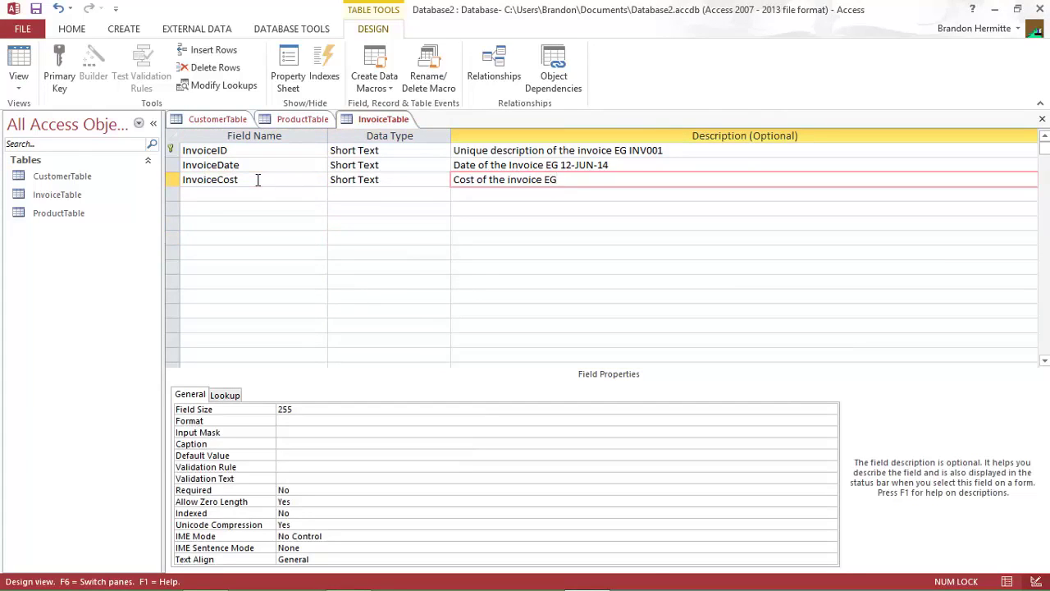
{"action": "type", "text": " $44.00"}
{"action": "key", "text": "Return"}
Add ProductID and CustomerID fields as Short Text to InvoiceTable.
{"action": "type", "text": "ProductID"}
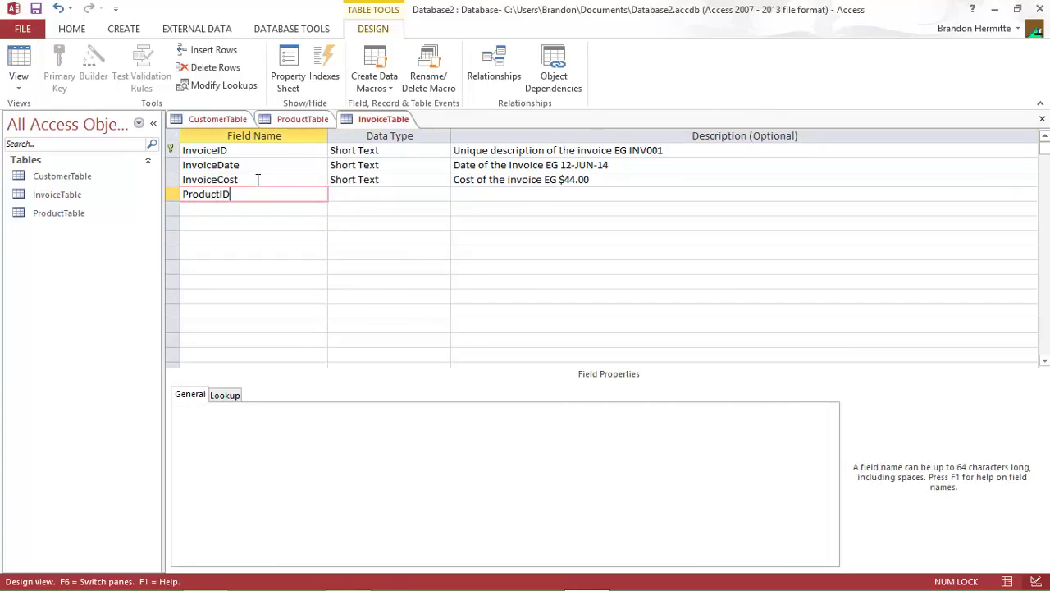
{"action": "key", "text": "Tab"}
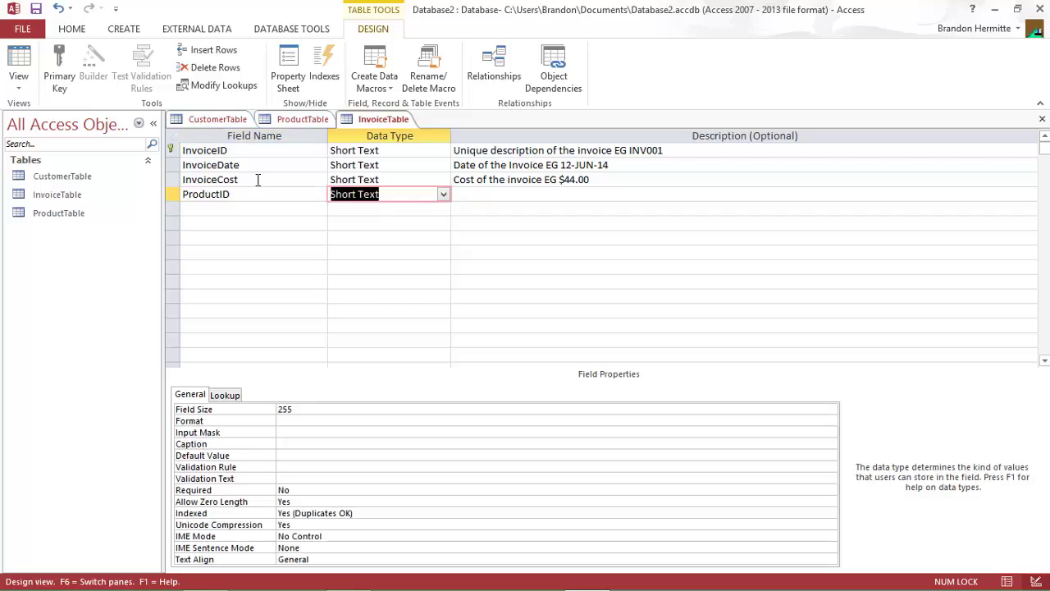
{"action": "key", "text": "Tab"}
{"action": "key", "text": "Return"}
{"action": "type", "text": "CustomerID"}
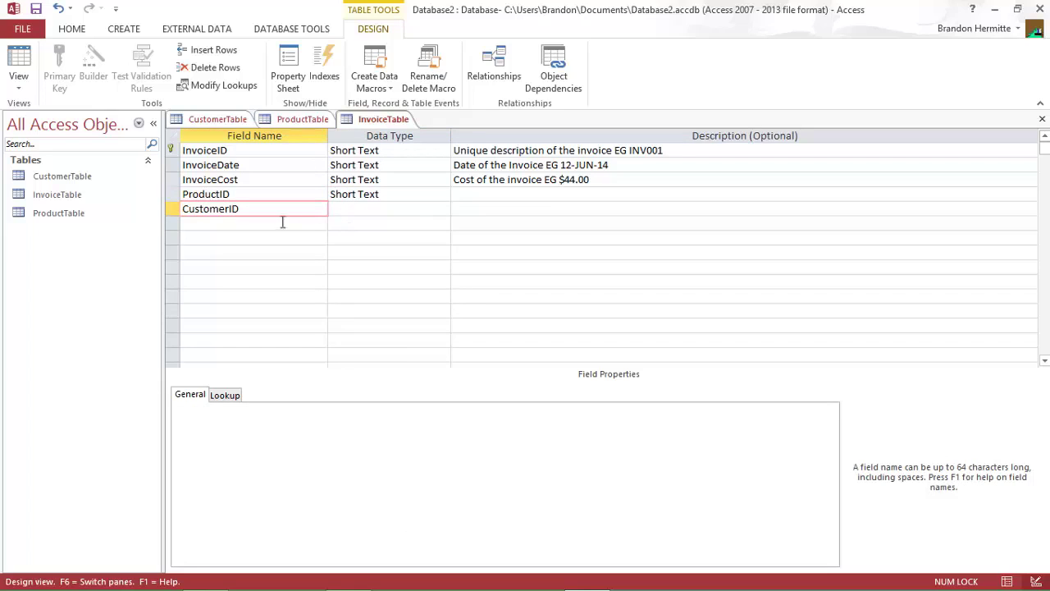
{"action": "key", "text": "Tab"}
{"action": "key", "text": "Tab"}
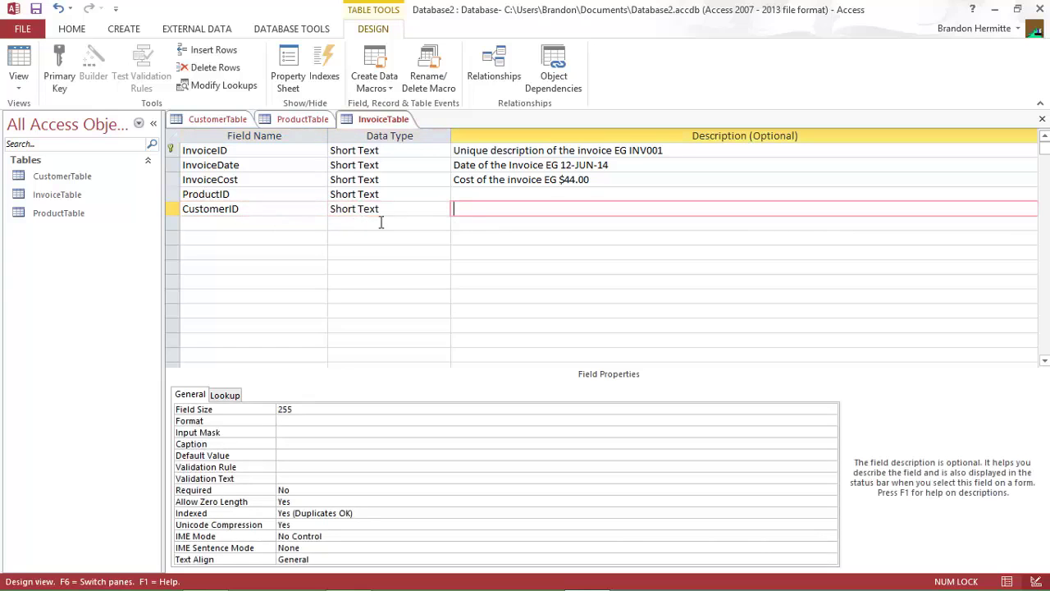
Copy ProductID's description from ProductTable's design into InvoiceTable's ProductID field and append "FOREIGN KEY".
{"action": "left_click", "coordinate": [302, 119]}
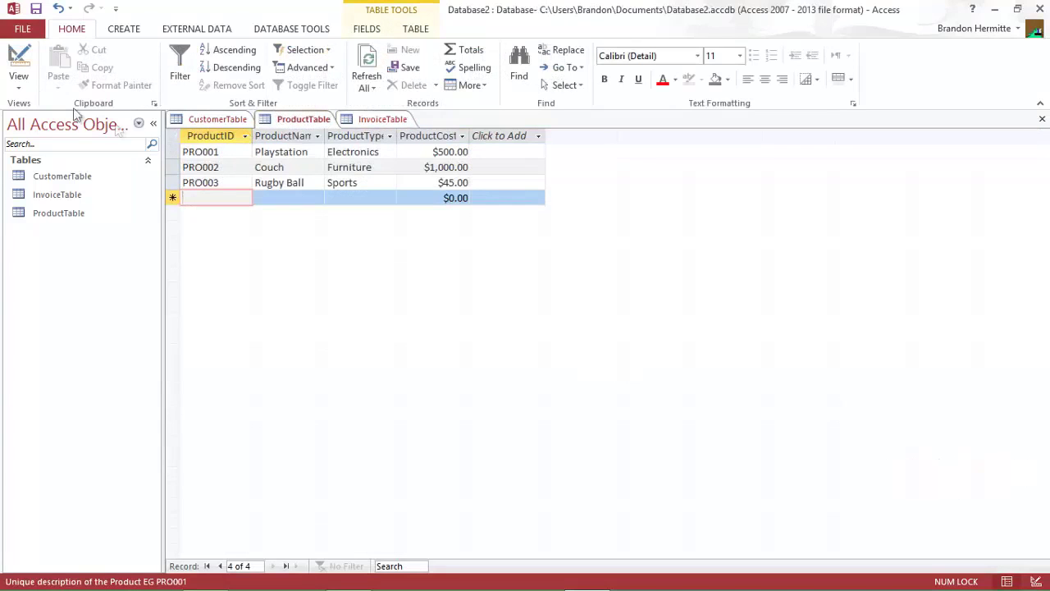
{"action": "left_click", "coordinate": [23, 87]}
{"action": "left_click", "coordinate": [64, 139]}
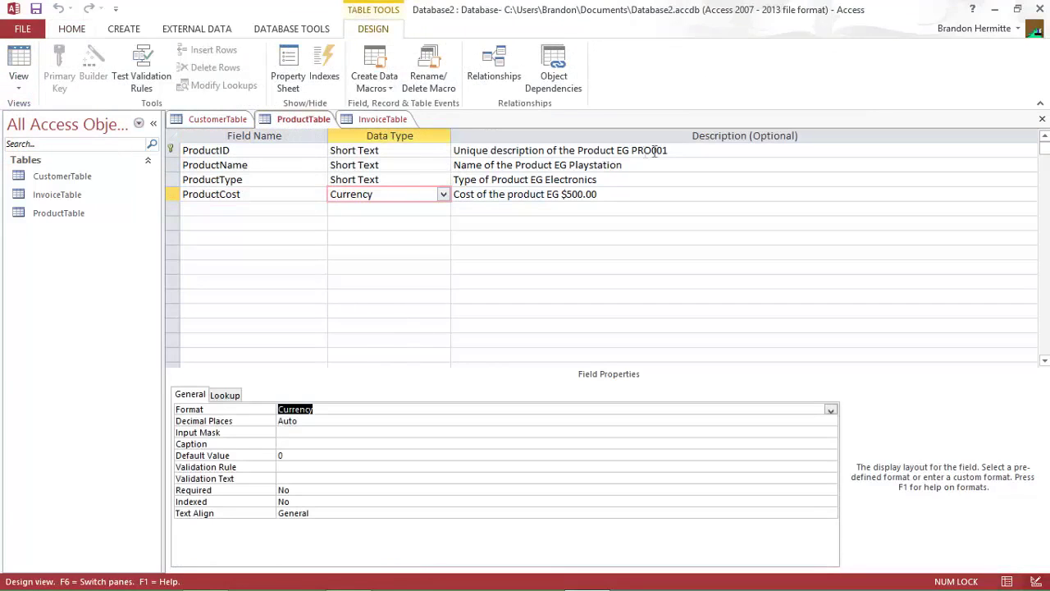
{"action": "left_click", "coordinate": [655, 150]}
{"action": "key", "text": "ctrl+c"}
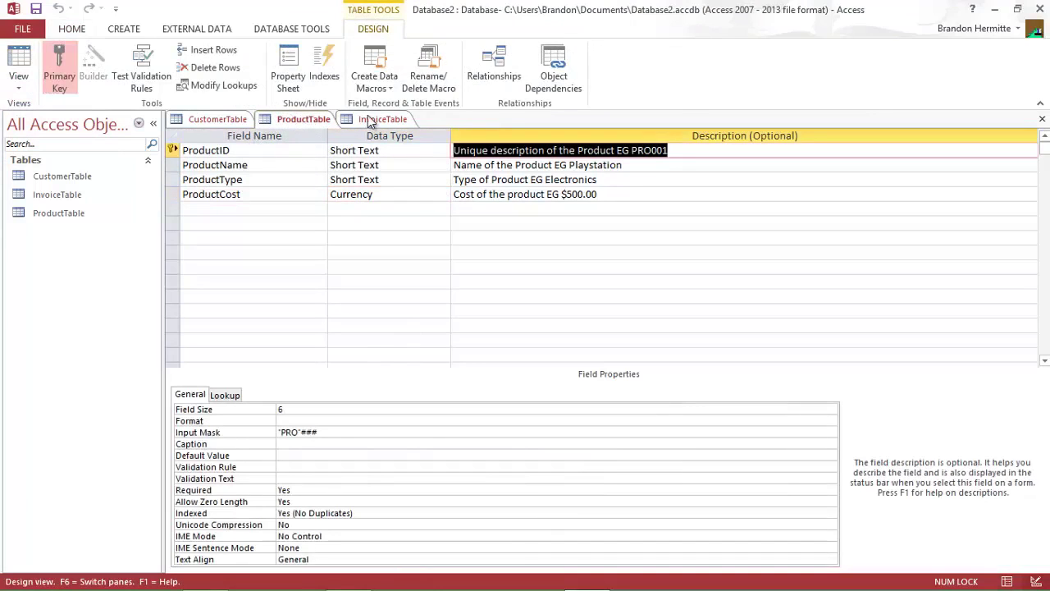
{"action": "left_click", "coordinate": [369, 120]}
{"action": "left_click", "coordinate": [504, 194]}
{"action": "key", "text": "ctrl+v"}
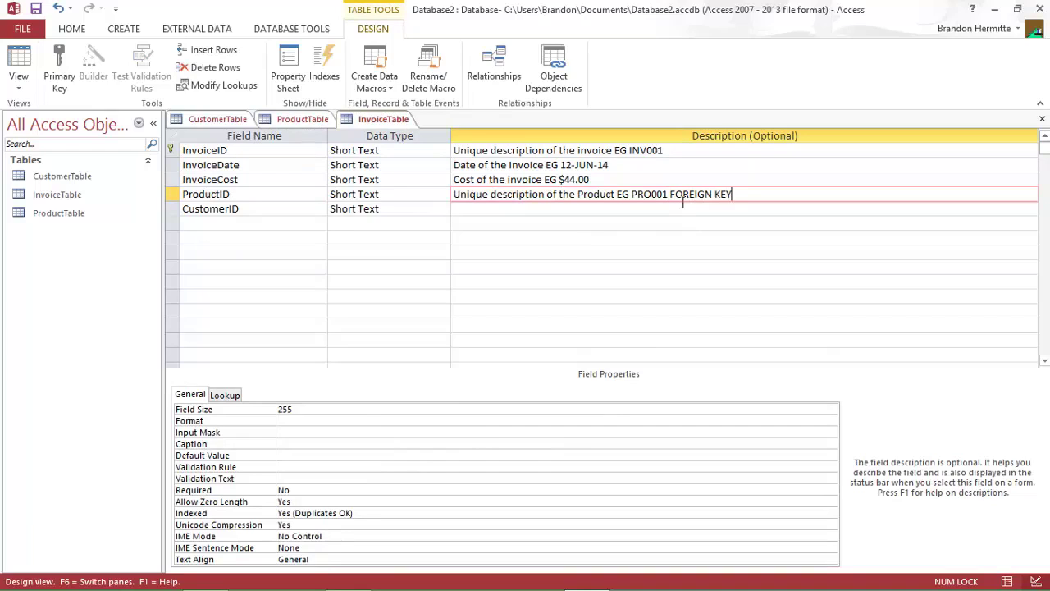
Copy CustomerID's description from CustomerTable's design into InvoiceTable's CustomerID field, append "FOREIGN KEY", and save InvoiceTable.
{"action": "left_click", "coordinate": [218, 119]}
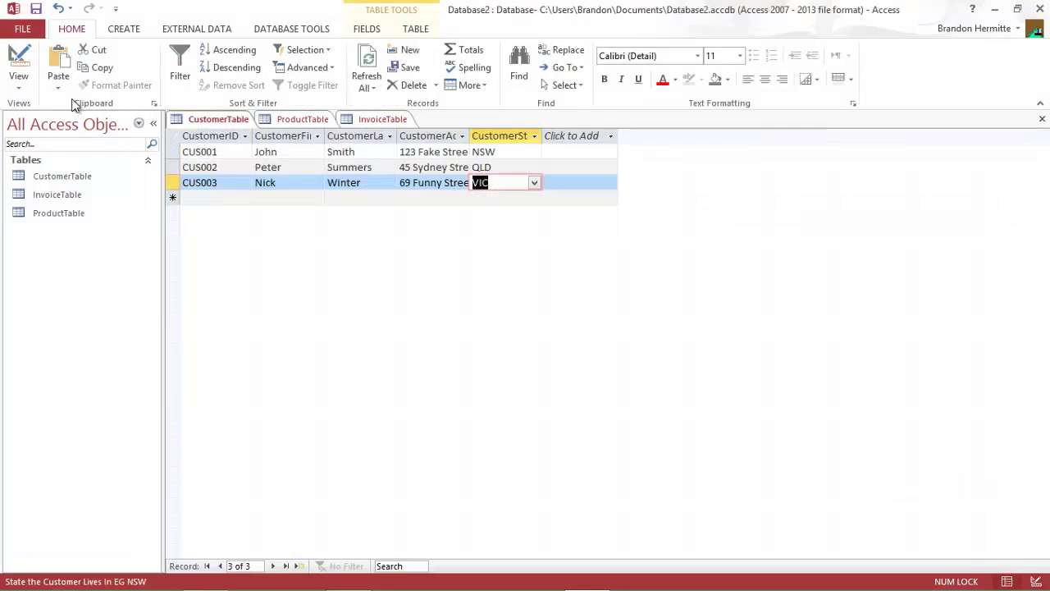
{"action": "left_click", "coordinate": [20, 89]}
{"action": "left_click", "coordinate": [49, 144]}
{"action": "left_click_drag", "start_coordinate": [733, 156], "coordinate": [267, 151]}
{"action": "key", "text": "ctrl+c"}
{"action": "left_click", "coordinate": [383, 119]}
{"action": "left_click", "coordinate": [534, 211]}
{"action": "key", "text": "ctrl+v"}
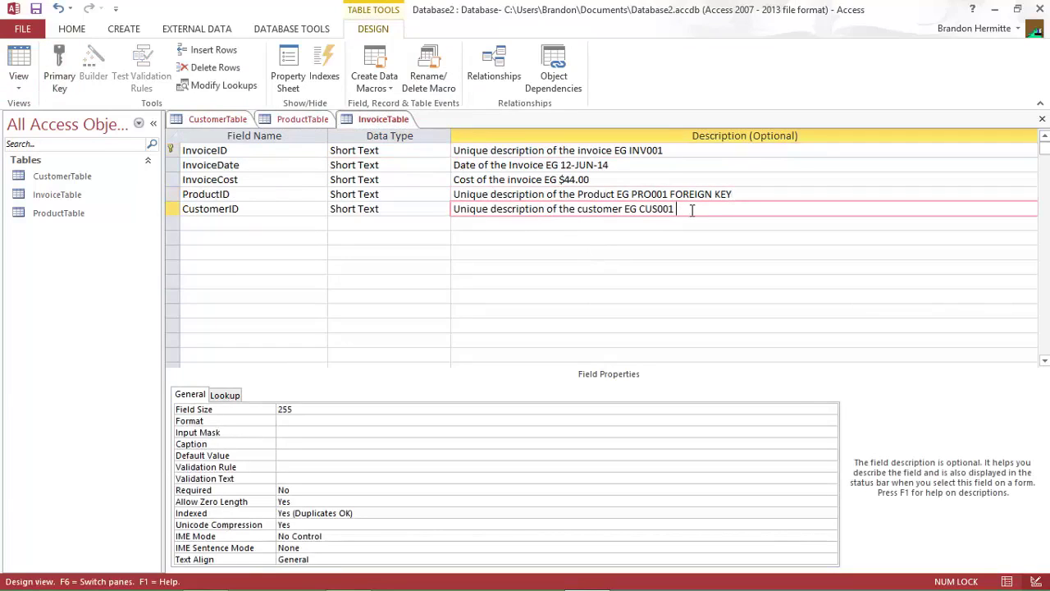
{"action": "type", "text": "FOREIGN KEY"}
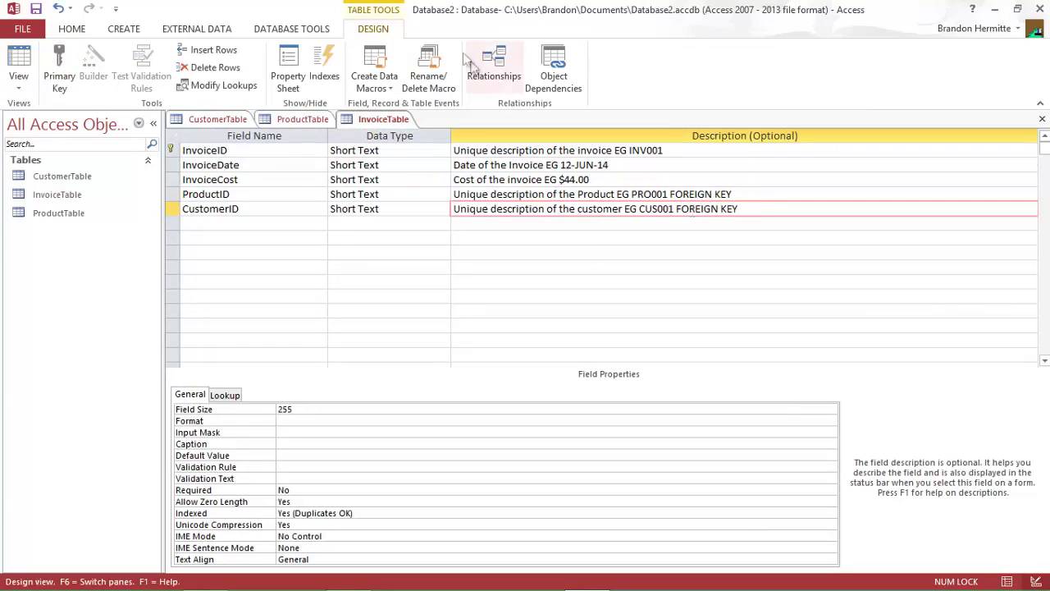
{"action": "right_click", "coordinate": [371, 119]}
{"action": "left_click", "coordinate": [394, 131]}
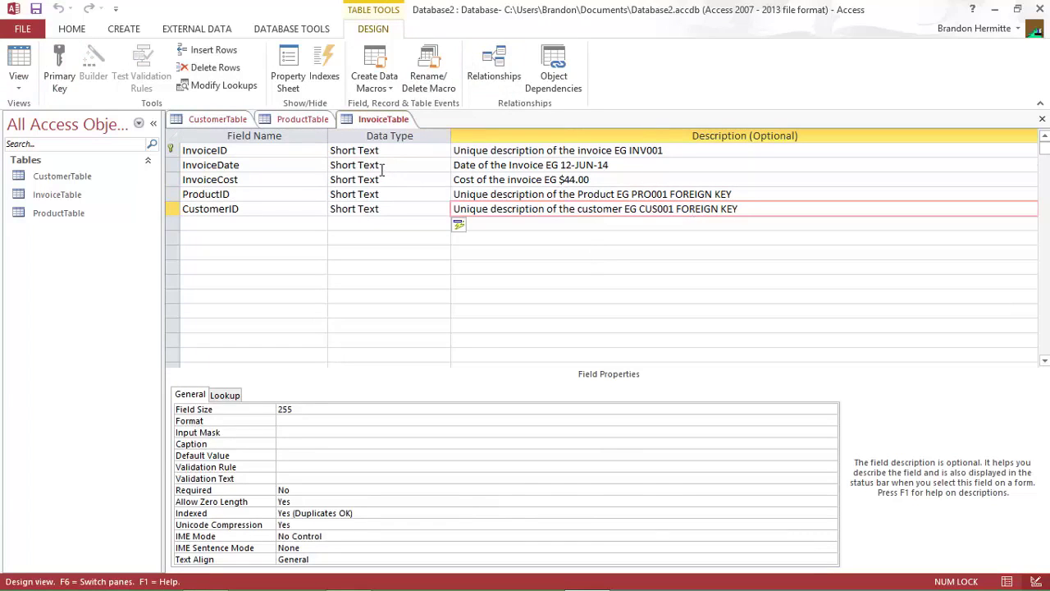
Set InvoiceDate's data type to Date/Time and InvoiceCost's data type to Currency.
{"action": "left_click", "coordinate": [427, 165]}
{"action": "left_click", "coordinate": [443, 165]}
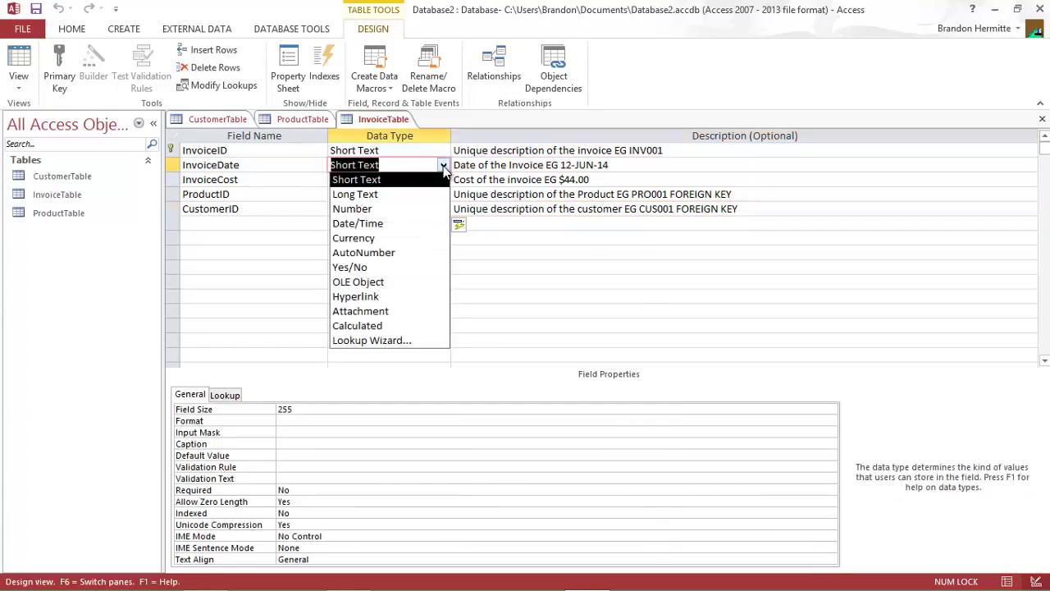
{"action": "left_click", "coordinate": [400, 224]}
{"action": "left_click", "coordinate": [427, 180]}
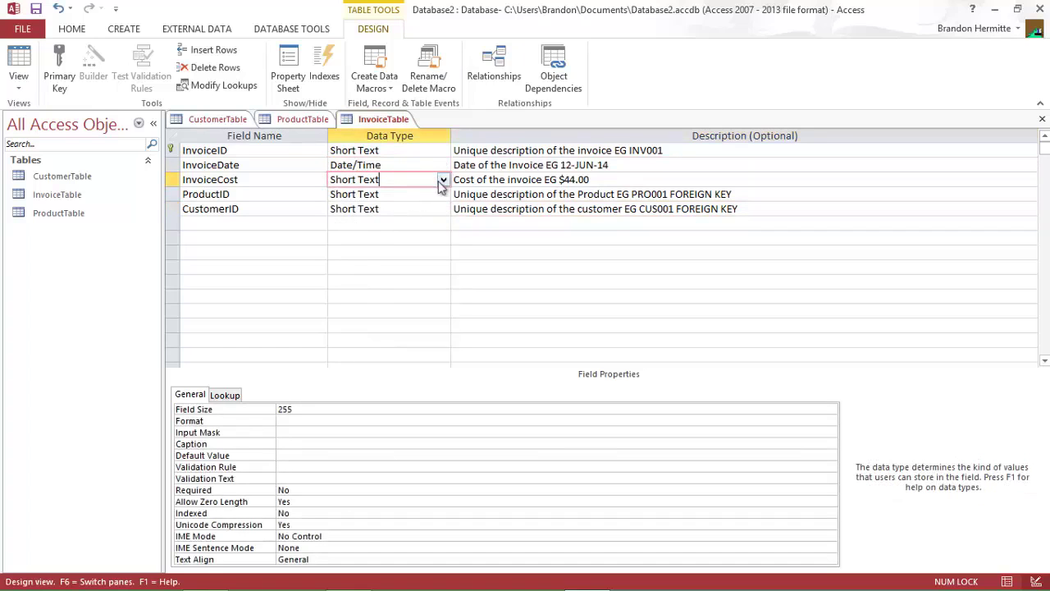
{"action": "left_click", "coordinate": [443, 180]}
{"action": "left_click", "coordinate": [415, 253]}
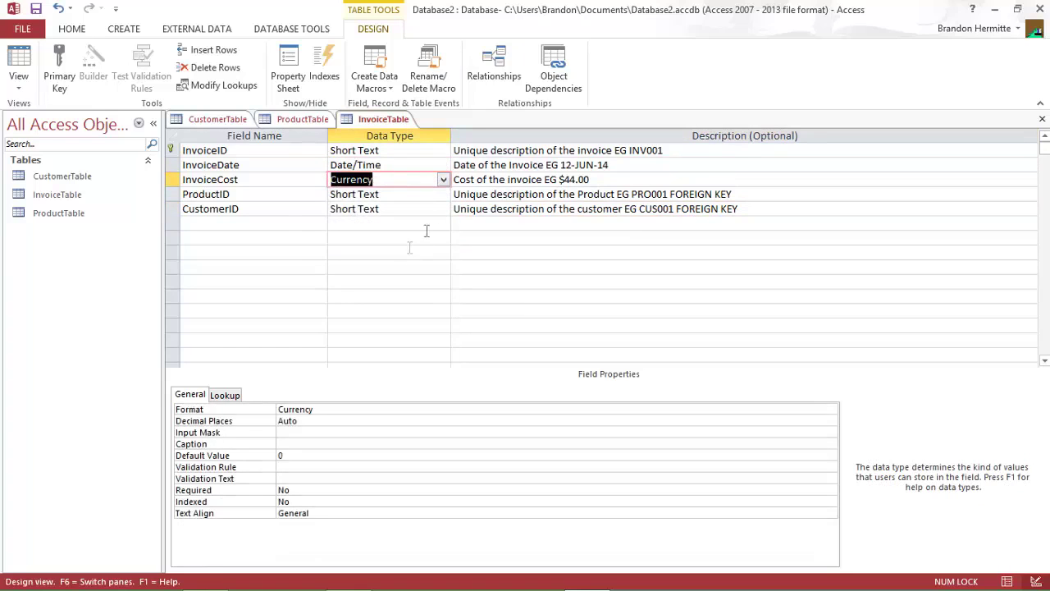
Set the format of the InvoiceDate field to Medium Date.
{"action": "left_click", "coordinate": [394, 165]}
{"action": "left_click", "coordinate": [226, 394]}
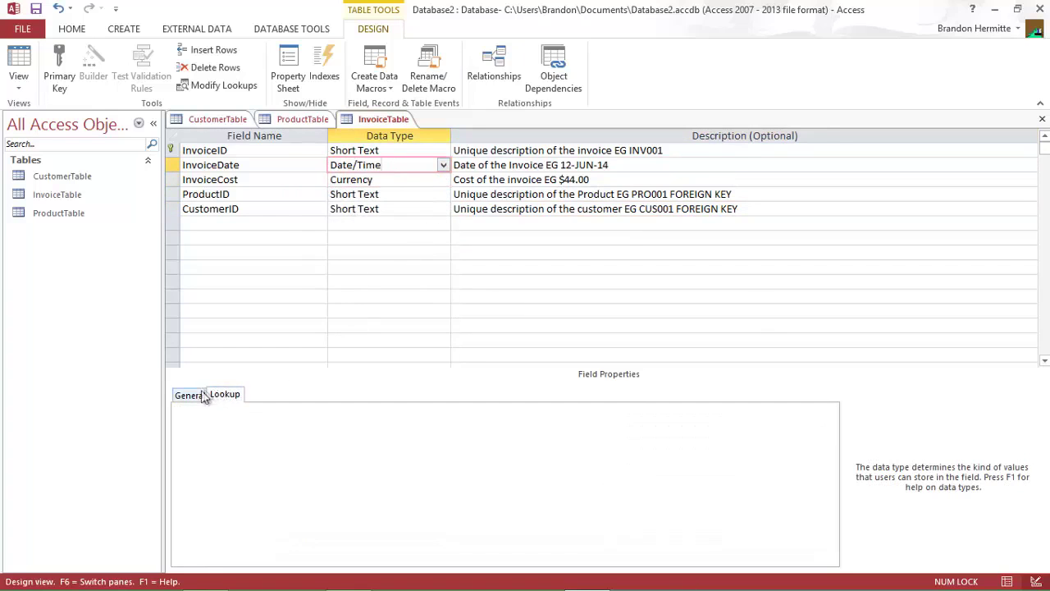
{"action": "left_click", "coordinate": [202, 396]}
{"action": "left_click", "coordinate": [328, 409]}
{"action": "left_click", "coordinate": [831, 410]}
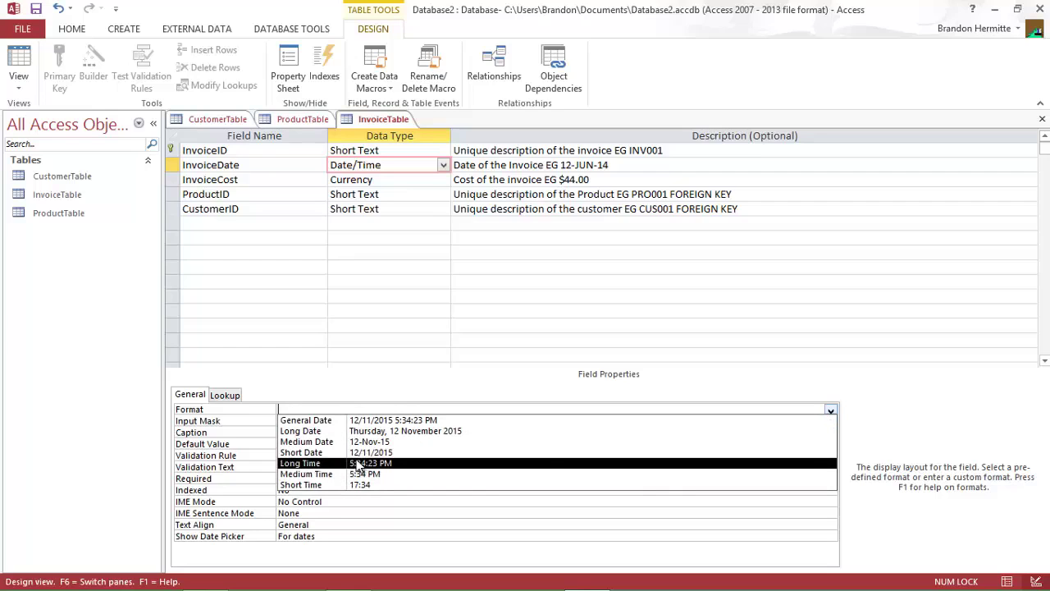
{"action": "left_click", "coordinate": [400, 442]}
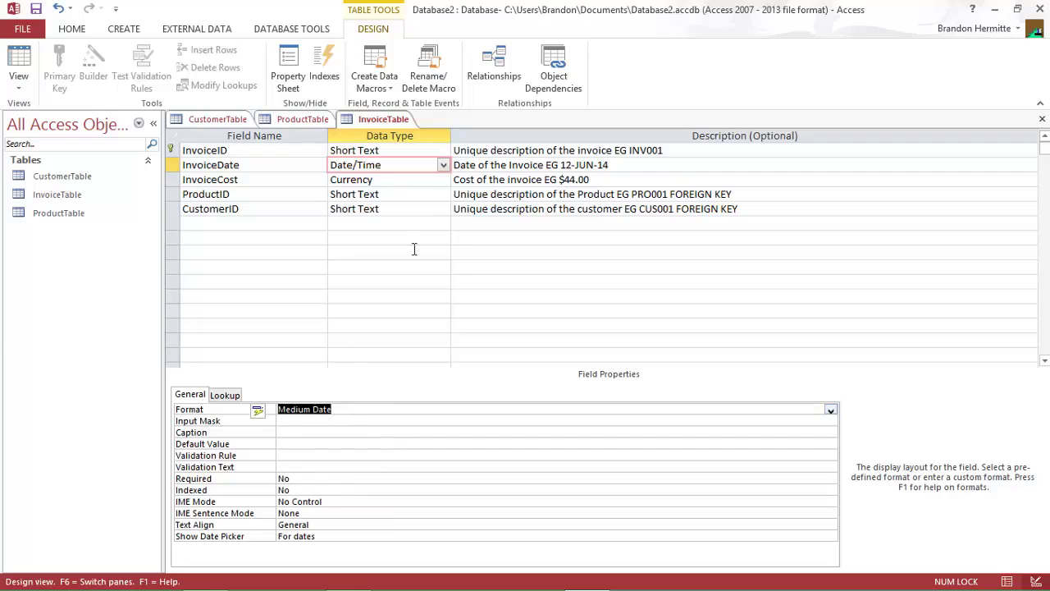
Review the format options available for the InvoiceCost field, keeping Currency.
{"action": "left_click", "coordinate": [382, 178]}
{"action": "left_click", "coordinate": [305, 409]}
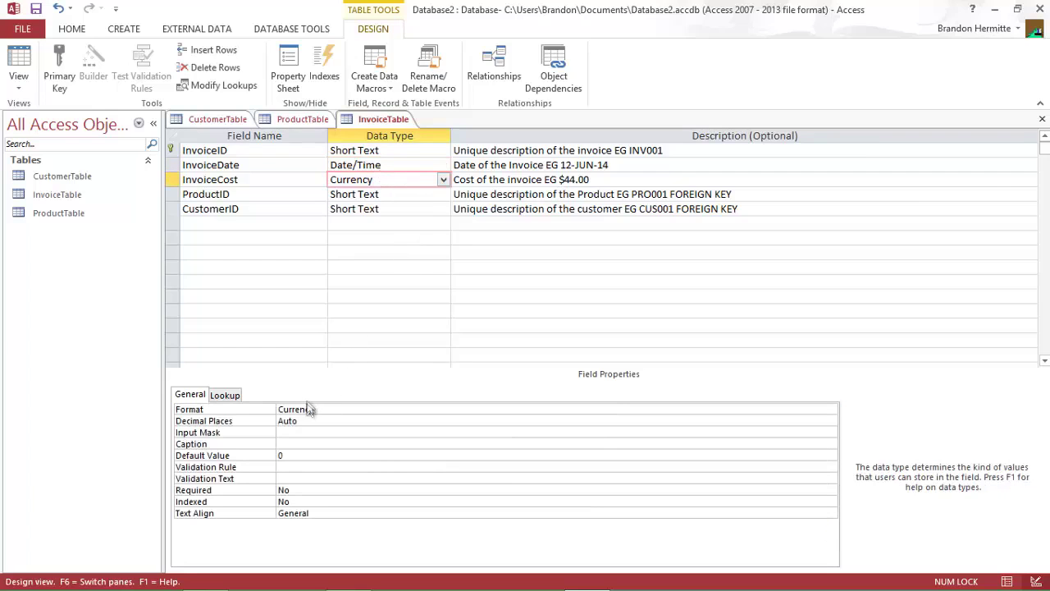
{"action": "left_click", "coordinate": [831, 411]}
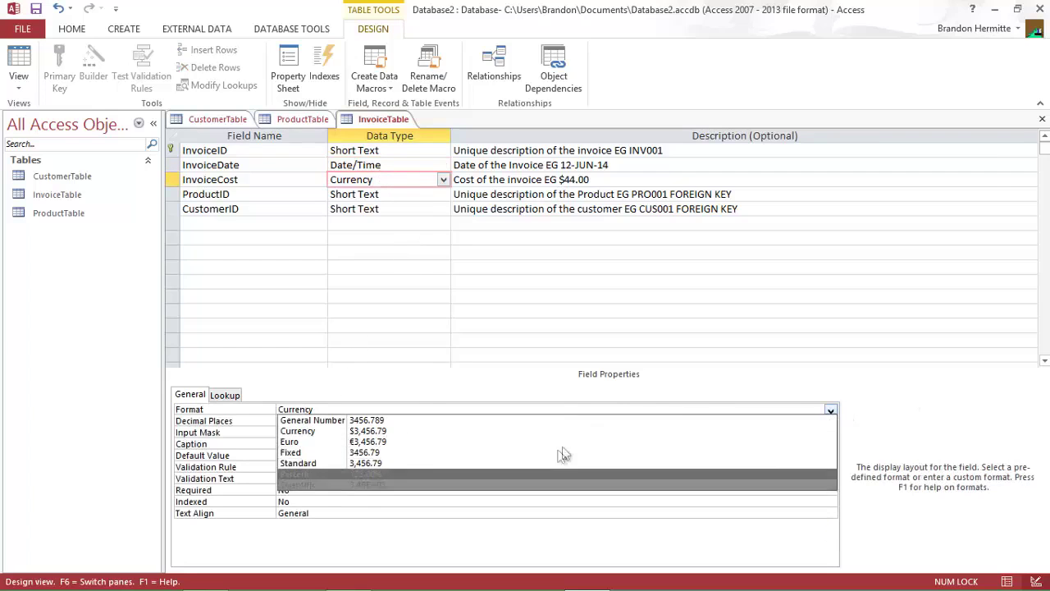
{"action": "left_click", "coordinate": [831, 411]}
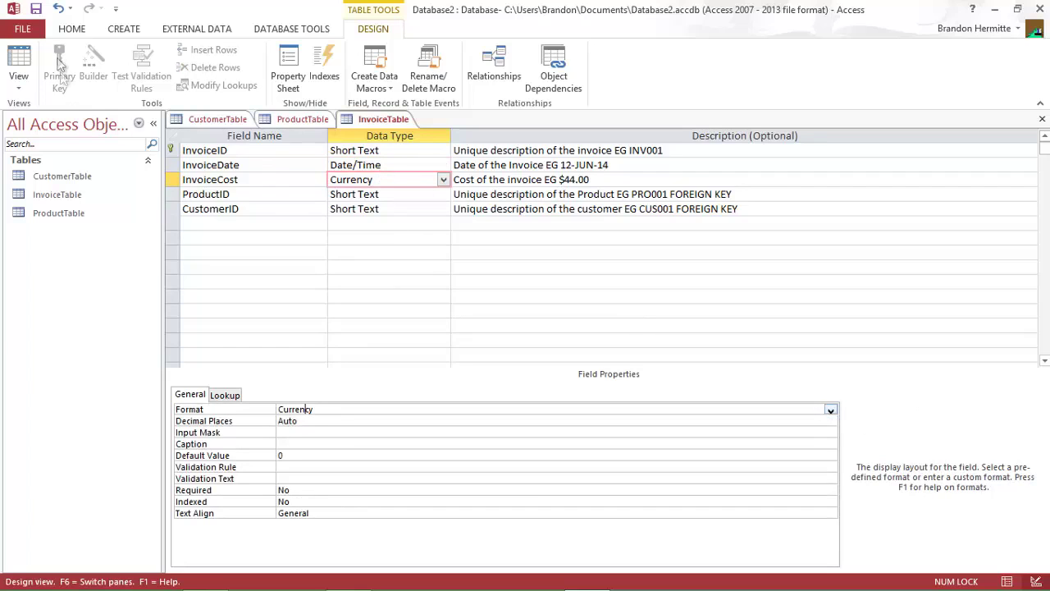
Switch InvoiceTable to Datasheet View, saving the table.
{"action": "left_click", "coordinate": [24, 86]}
{"action": "left_click", "coordinate": [66, 174]}
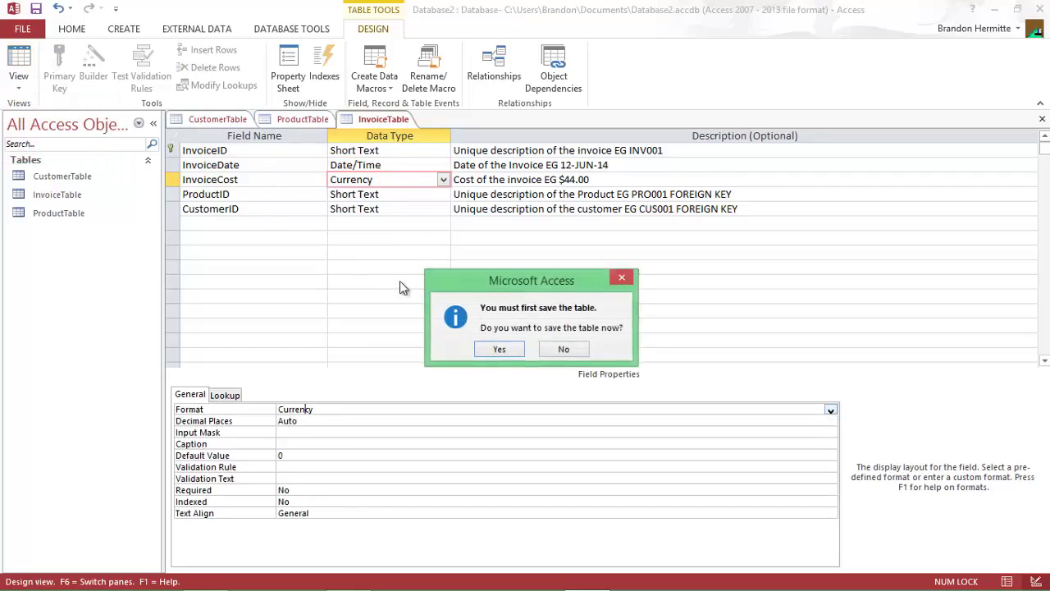
{"action": "left_click", "coordinate": [499, 350]}
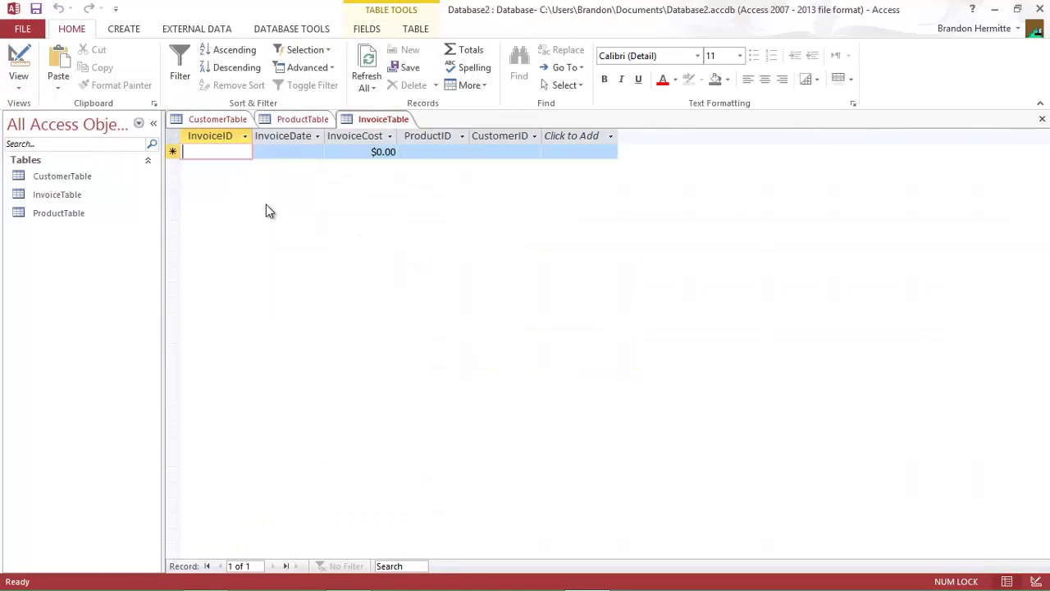
{"action": "type", "text": "001"}
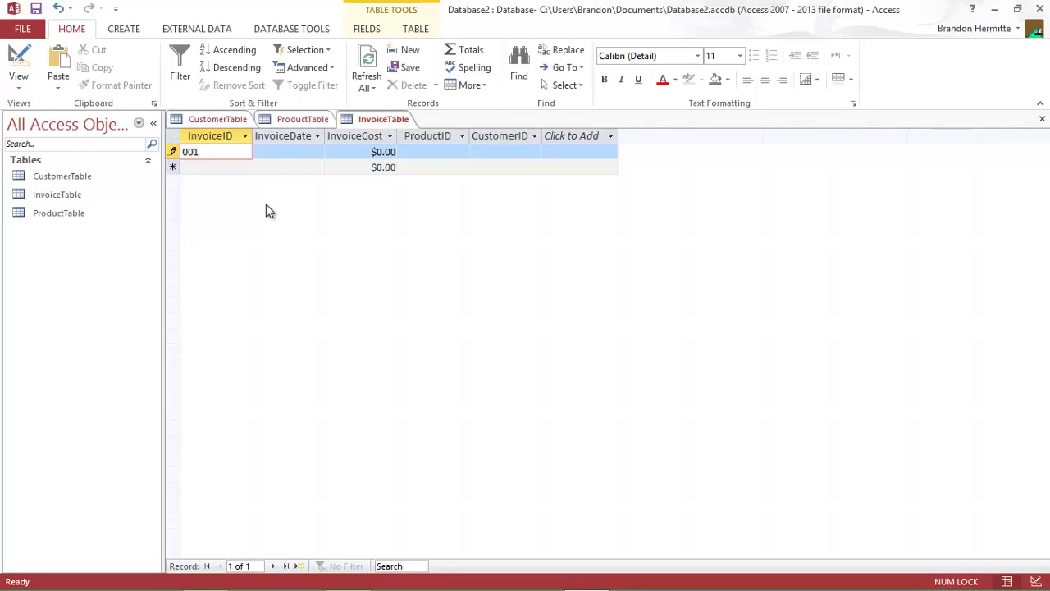
{"action": "key", "text": "BackSpace"}
{"action": "key", "text": "BackSpace"}
{"action": "key", "text": "BackSpace"}
{"action": "left_click", "coordinate": [12, 91]}
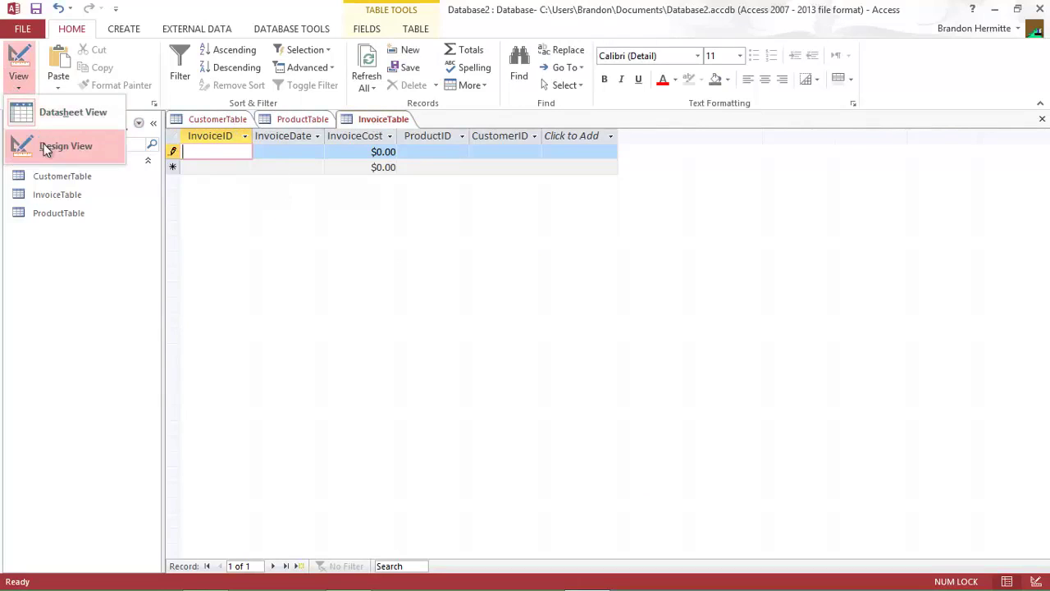
{"action": "left_click", "coordinate": [50, 146]}
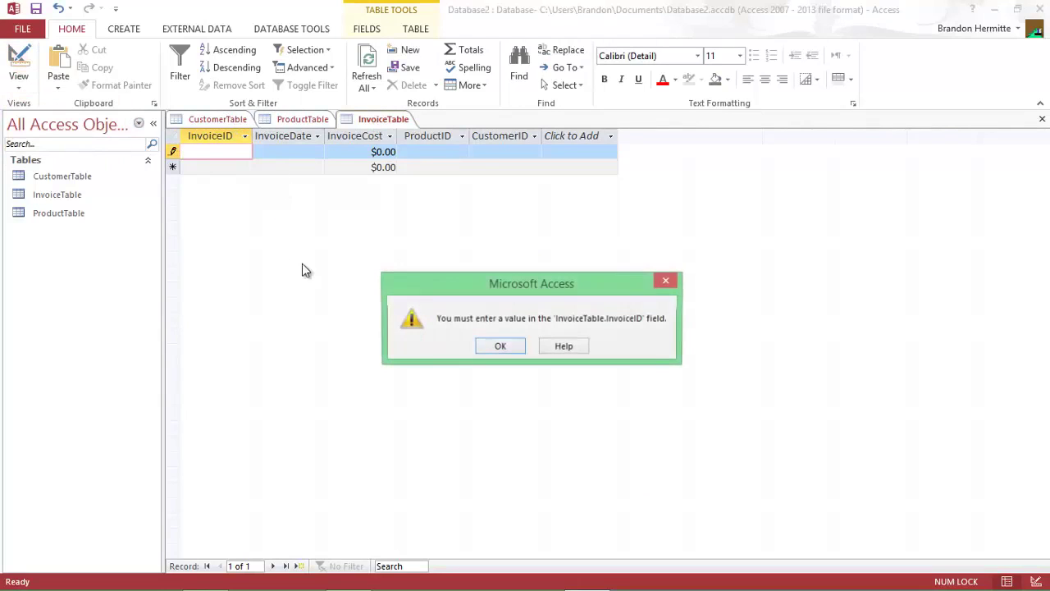
{"action": "left_click", "coordinate": [522, 351]}
{"action": "key", "text": "Tab"}
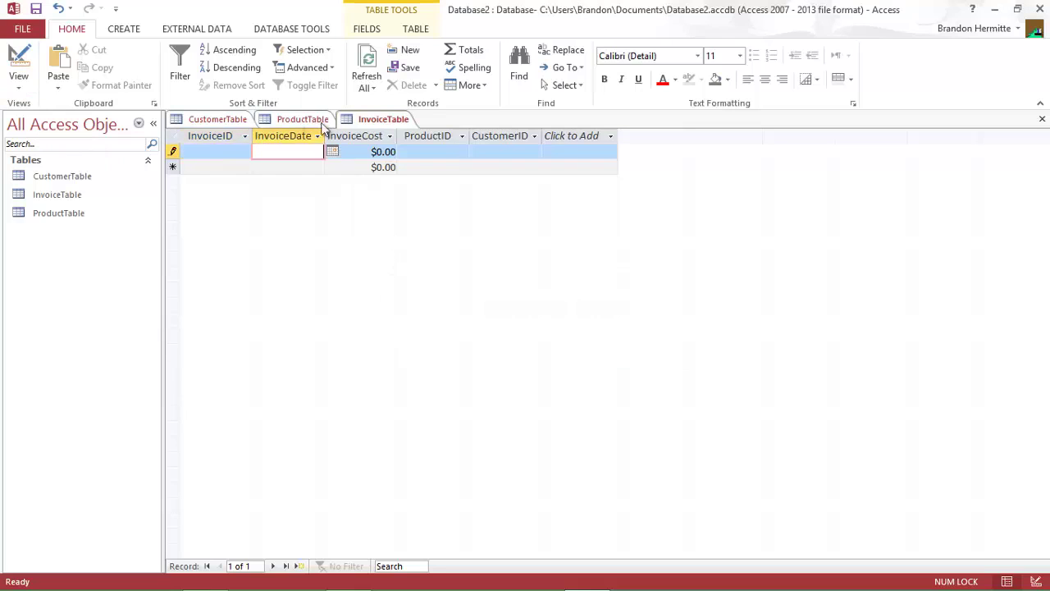
{"action": "left_click", "coordinate": [18, 87]}
{"action": "left_click", "coordinate": [55, 146]}
{"action": "left_click", "coordinate": [19, 82]}
{"action": "left_click", "coordinate": [55, 145]}
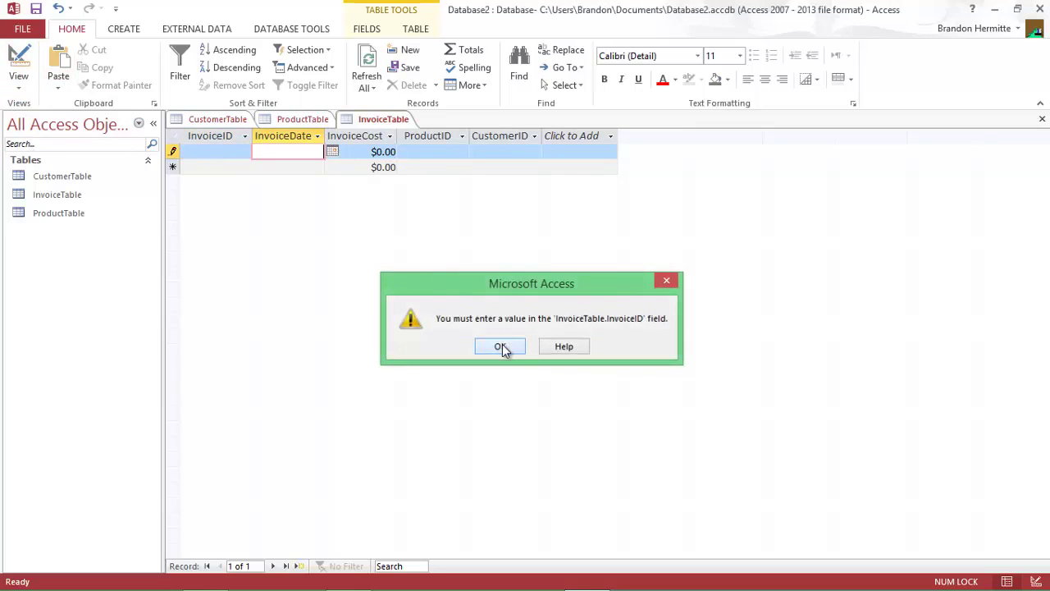
{"action": "left_click", "coordinate": [503, 348]}
{"action": "key", "text": "Tab"}
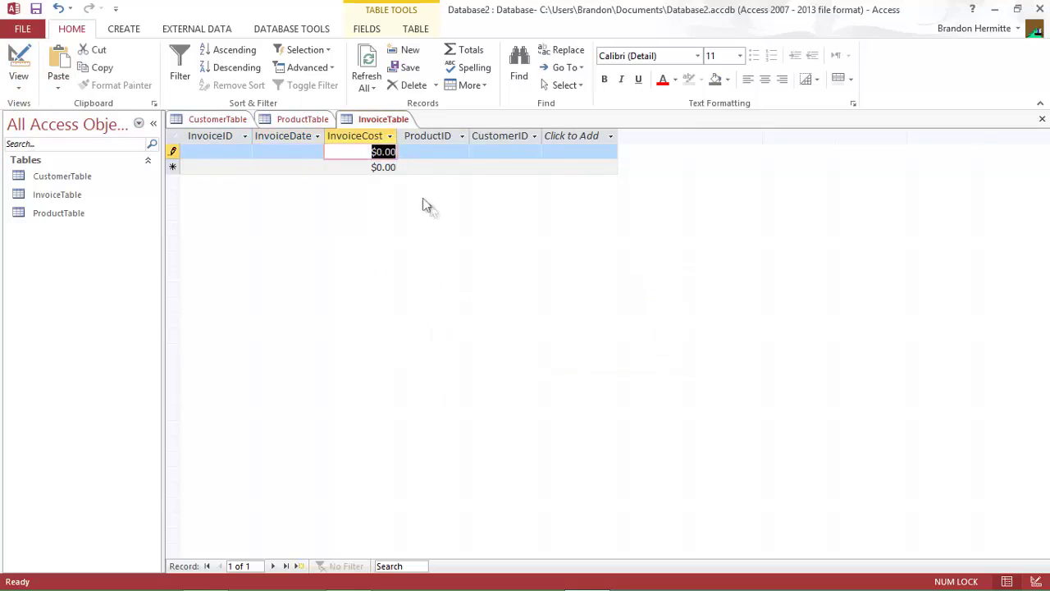
{"action": "key", "text": "Tab"}
{"action": "key", "text": "Tab"}
{"action": "key", "text": "Tab"}
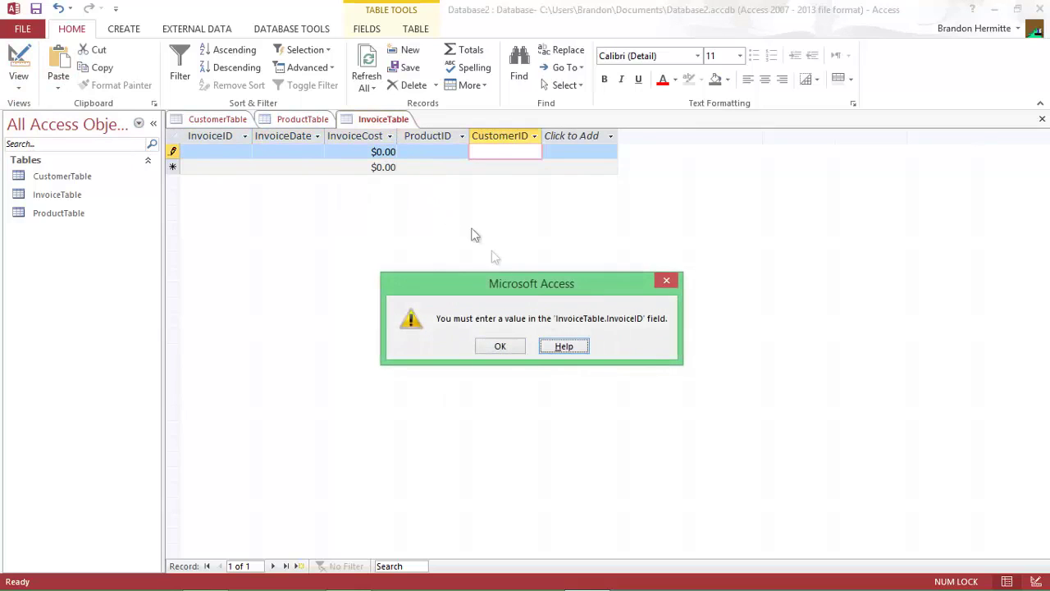
{"action": "left_click", "coordinate": [670, 283]}
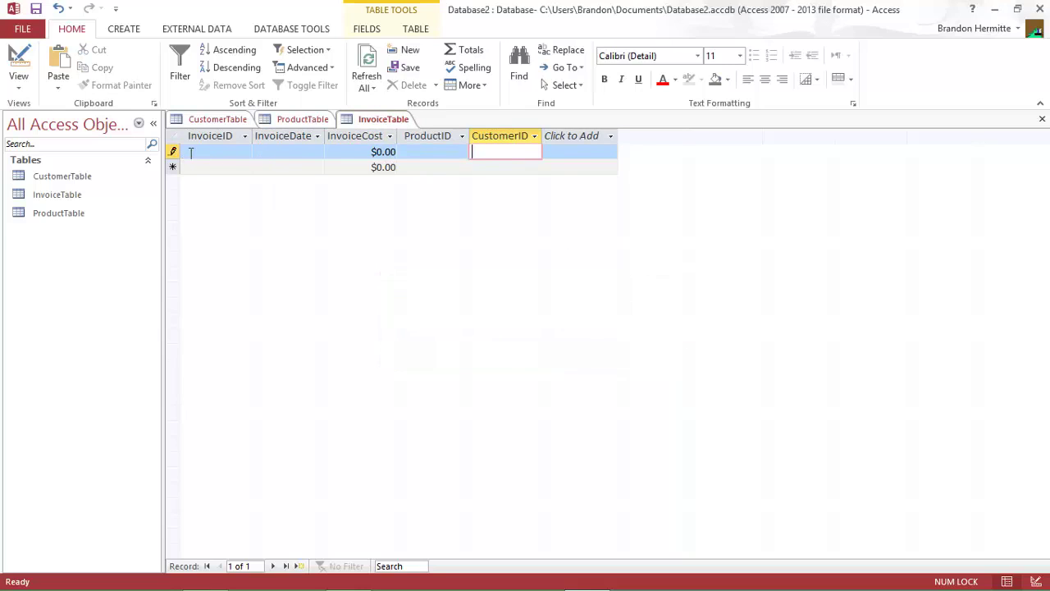
Enter 001 as the InvoiceID of the first record and return InvoiceTable to Design View.
{"action": "left_click", "coordinate": [187, 154]}
{"action": "key", "text": "Tab"}
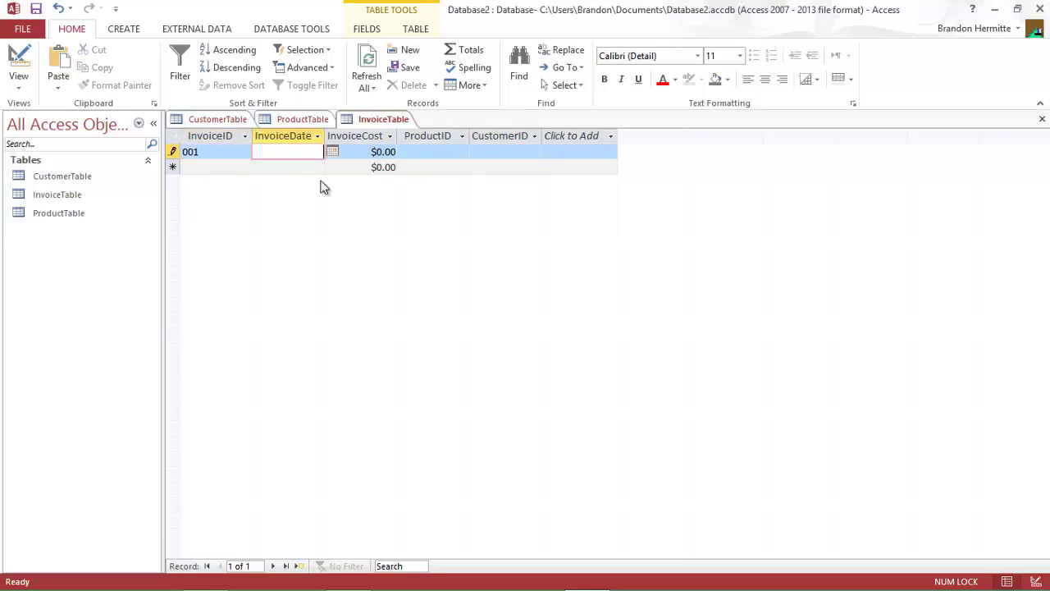
{"action": "left_click", "coordinate": [208, 150]}
{"action": "key", "text": "Tab"}
{"action": "left_click", "coordinate": [20, 79]}
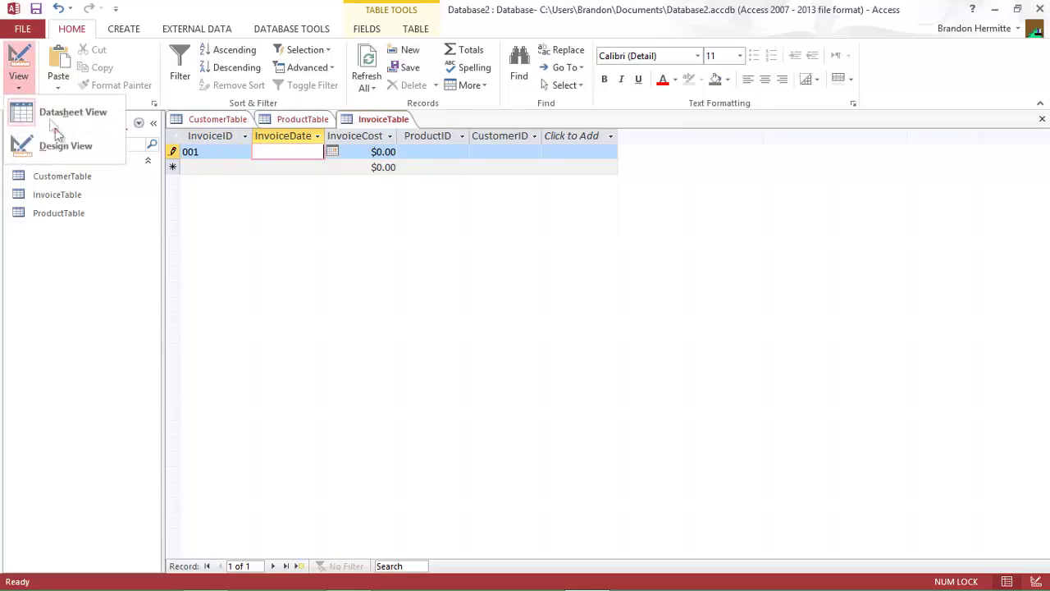
{"action": "left_click", "coordinate": [51, 146]}
Set InvoiceID's field size to 6 and its input mask to "INV"001.
{"action": "left_click", "coordinate": [367, 154]}
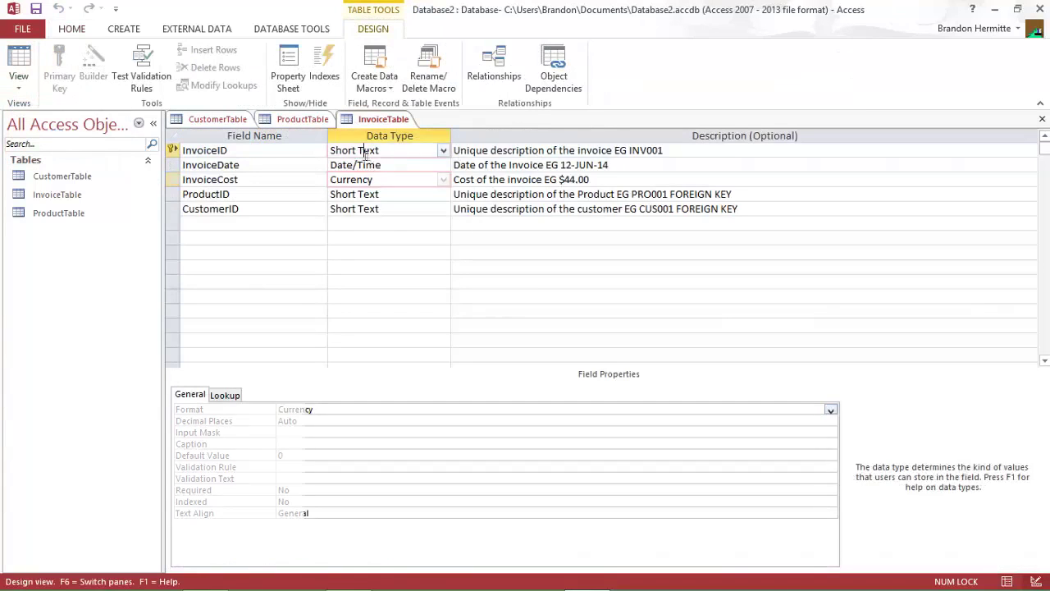
{"action": "double_click", "coordinate": [297, 409]}
{"action": "type", "text": "6"}
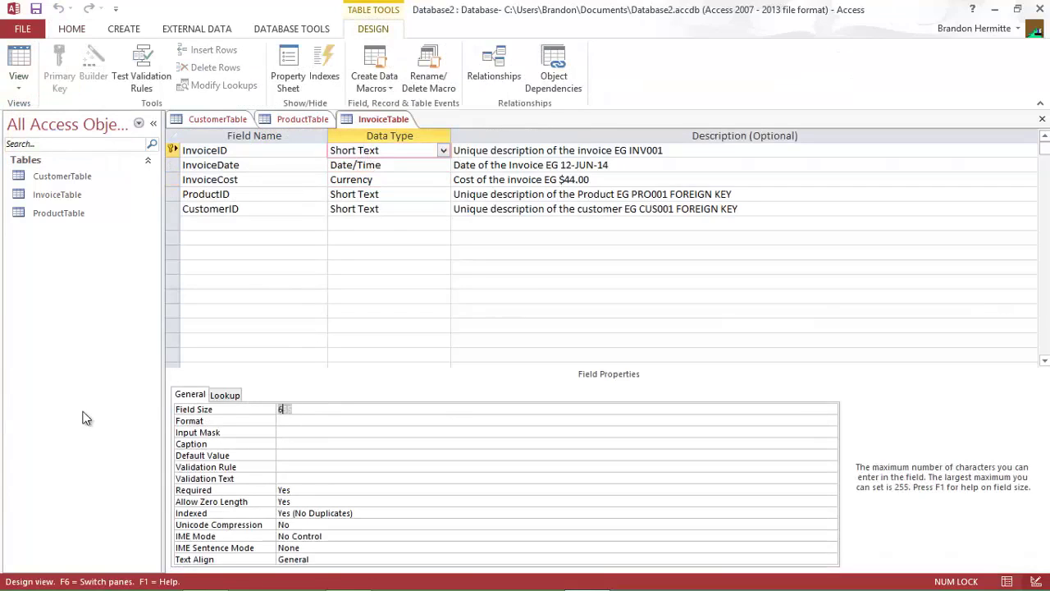
{"action": "left_click", "coordinate": [284, 431]}
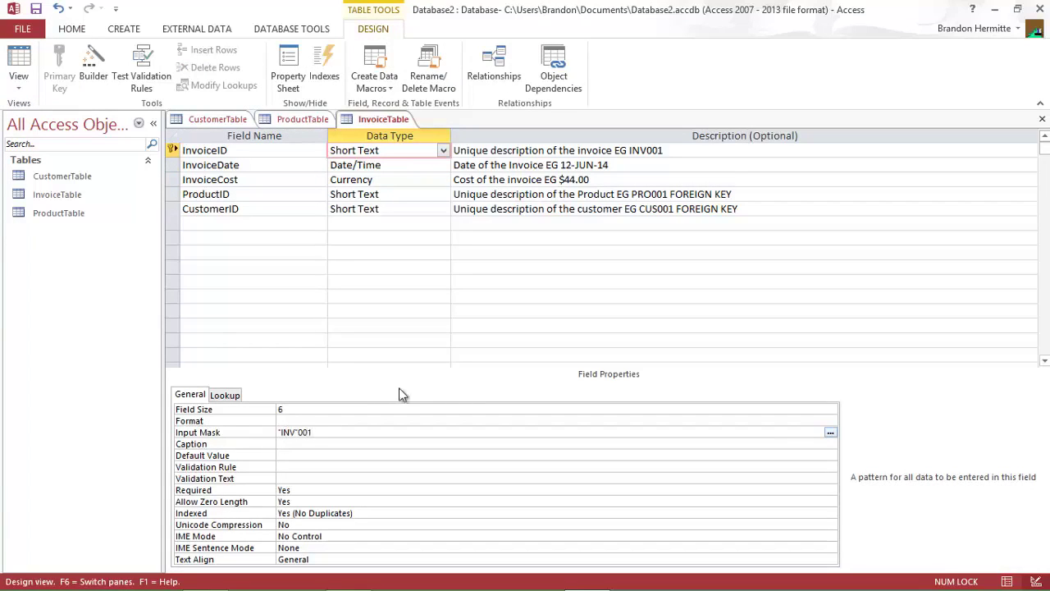
Set ProductID's field size to 6 and give it an input mask starting with "PRO"#.
{"action": "left_click", "coordinate": [372, 193]}
{"action": "left_click", "coordinate": [371, 209]}
{"action": "left_click", "coordinate": [370, 193]}
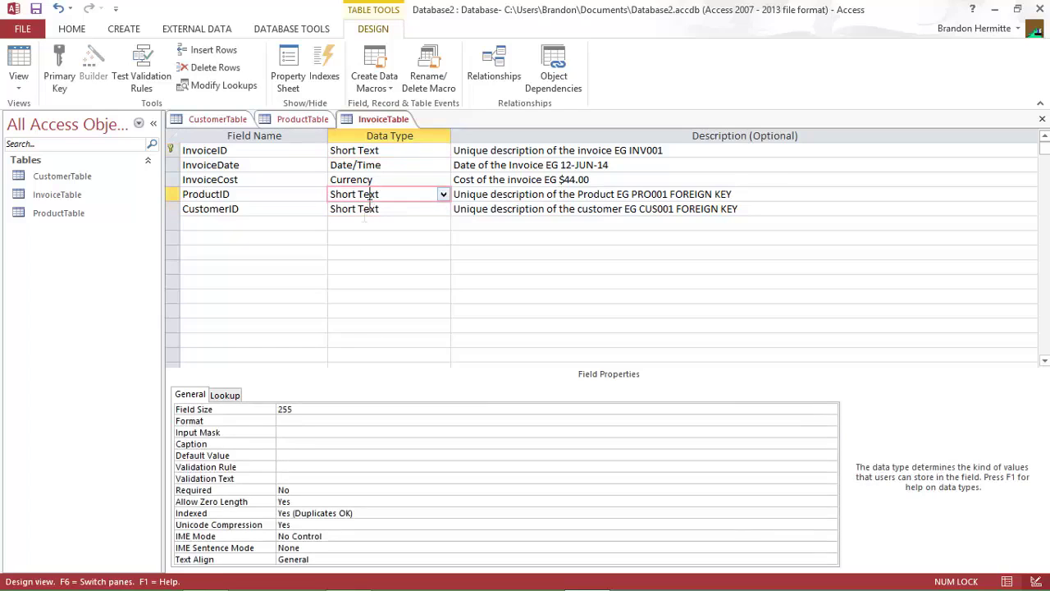
{"action": "left_click", "coordinate": [287, 409]}
{"action": "key", "text": "BackSpace"}
{"action": "key", "text": "BackSpace"}
{"action": "type", "text": "6"}
{"action": "left_click", "coordinate": [288, 432]}
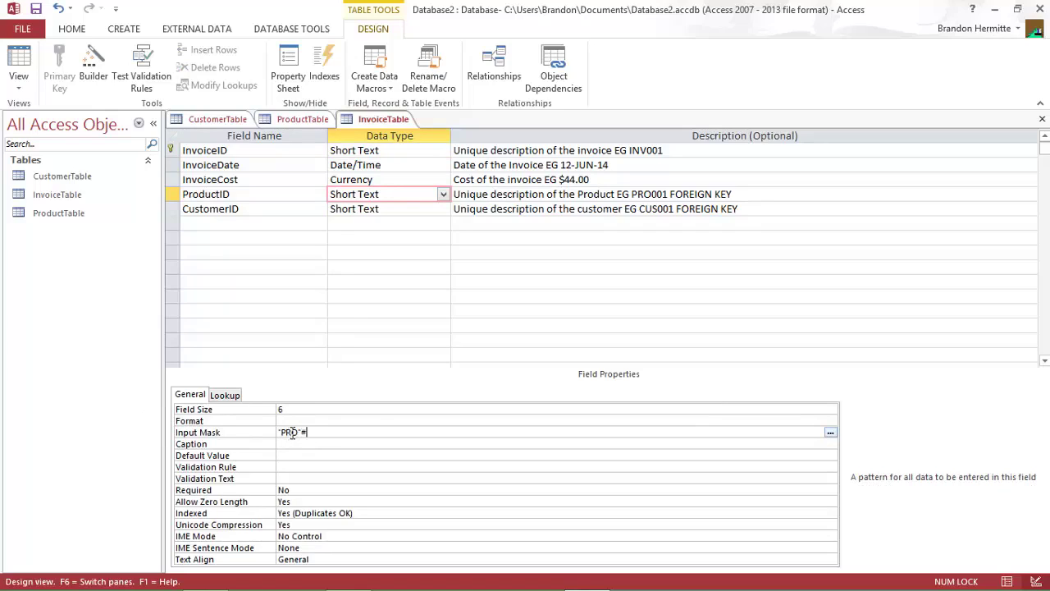
Change InvoiceID's input mask to "INV"###.
{"action": "left_click", "coordinate": [378, 154]}
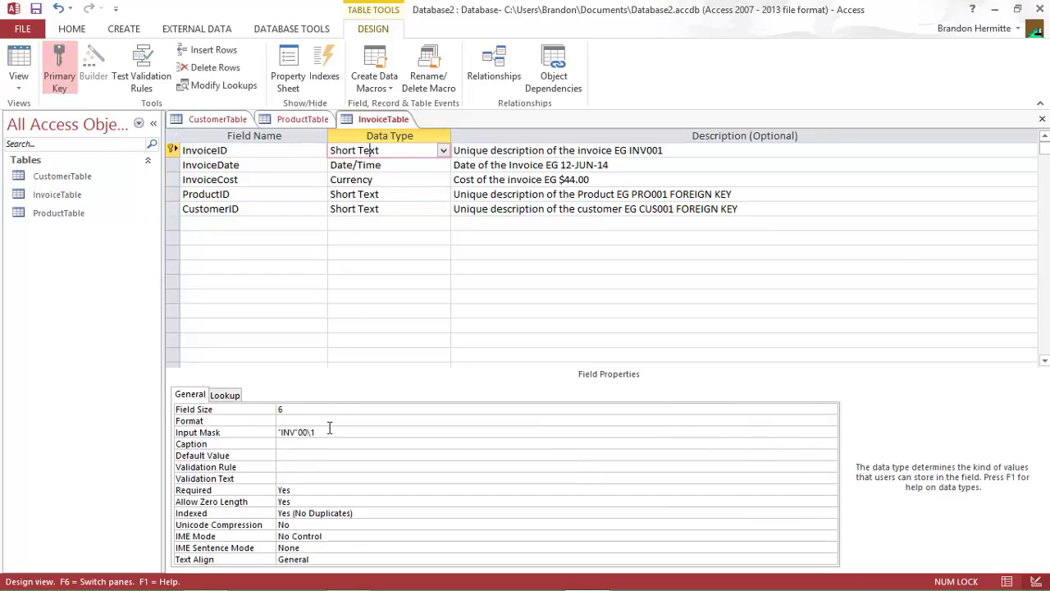
{"action": "left_click", "coordinate": [330, 430]}
{"action": "key", "text": "BackSpace"}
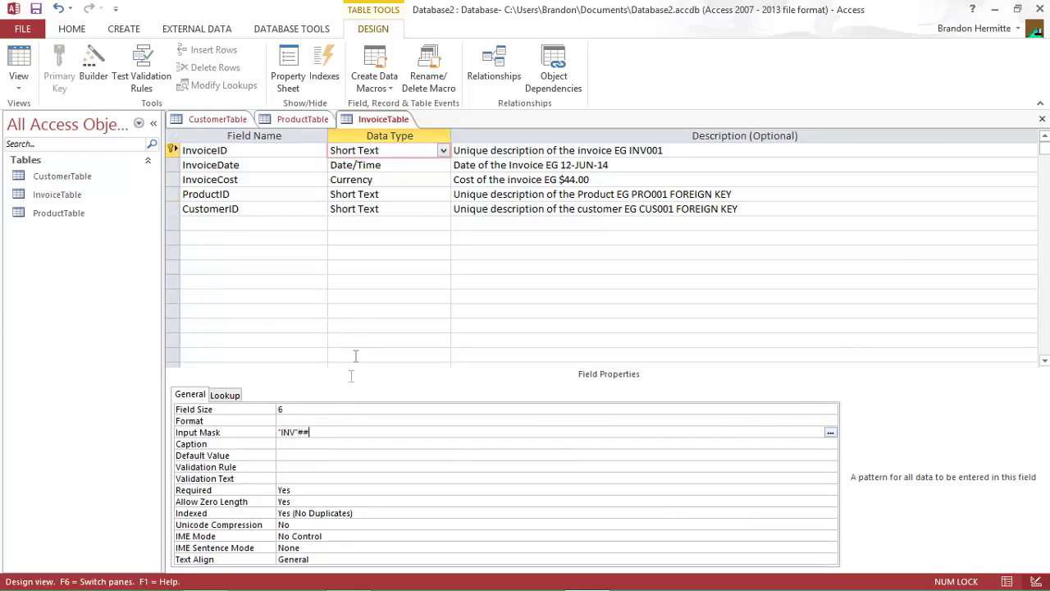
Set CustomerID's field size to 6 and its input mask to "CUS"###.
{"action": "left_click", "coordinate": [404, 213]}
{"action": "double_click", "coordinate": [288, 409]}
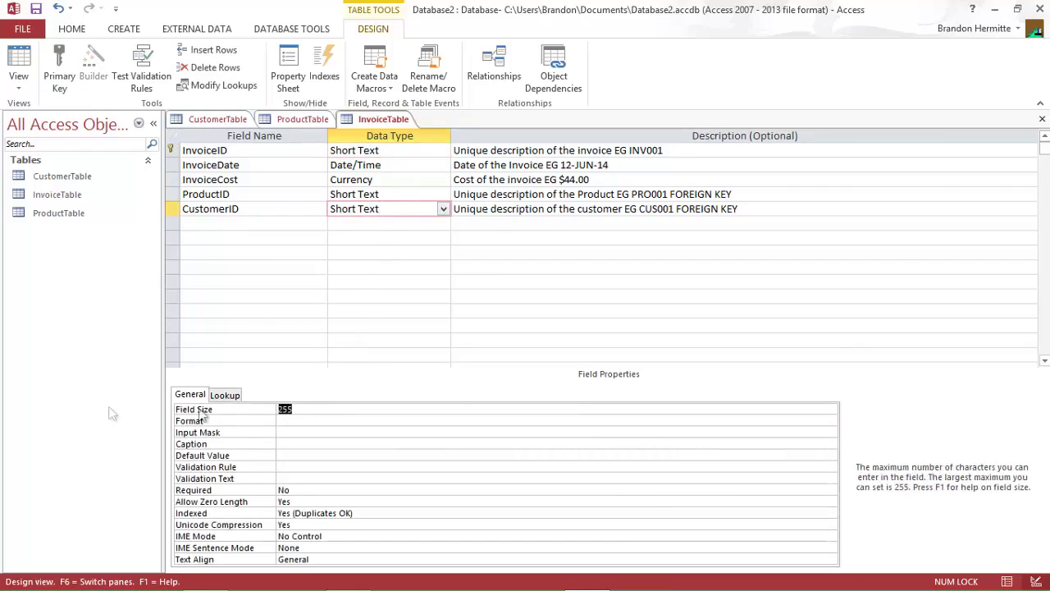
{"action": "left_click", "coordinate": [294, 433]}
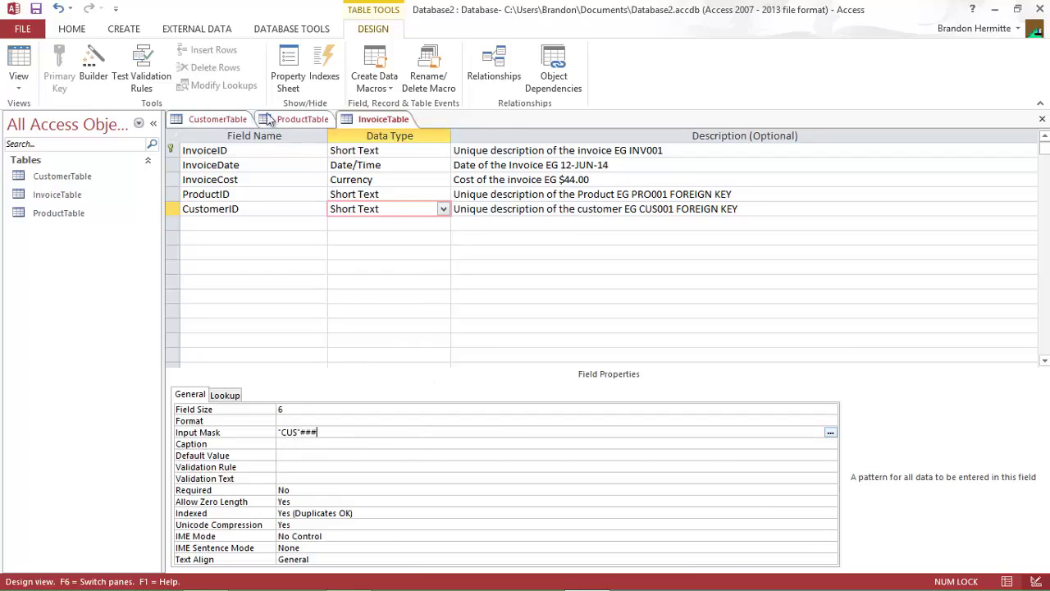
Save the InvoiceTable design, accepting the shortened field sizes.
{"action": "right_click", "coordinate": [393, 119]}
{"action": "left_click", "coordinate": [411, 128]}
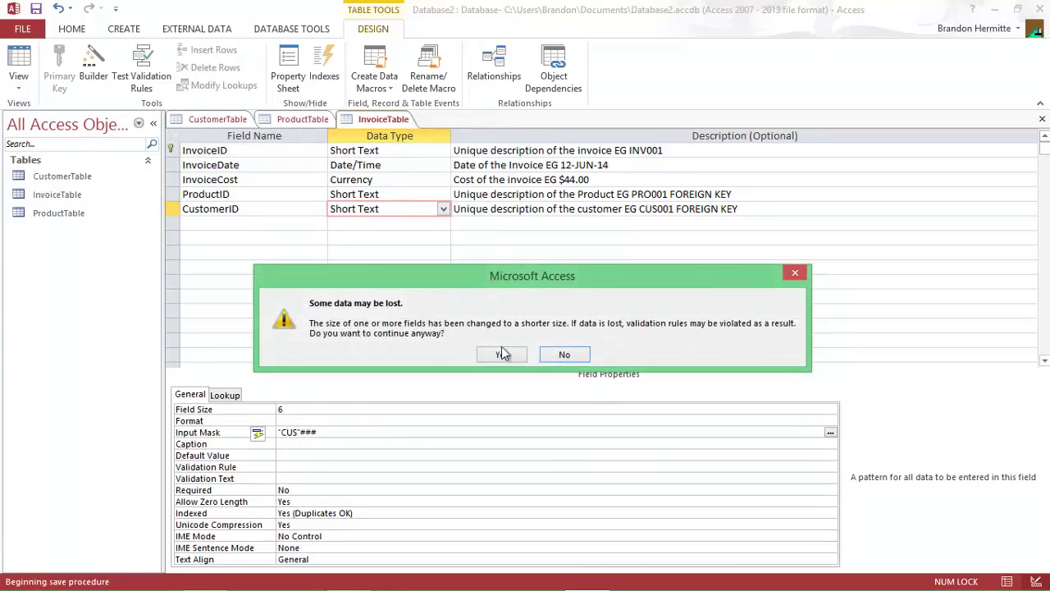
{"action": "left_click", "coordinate": [502, 355]}
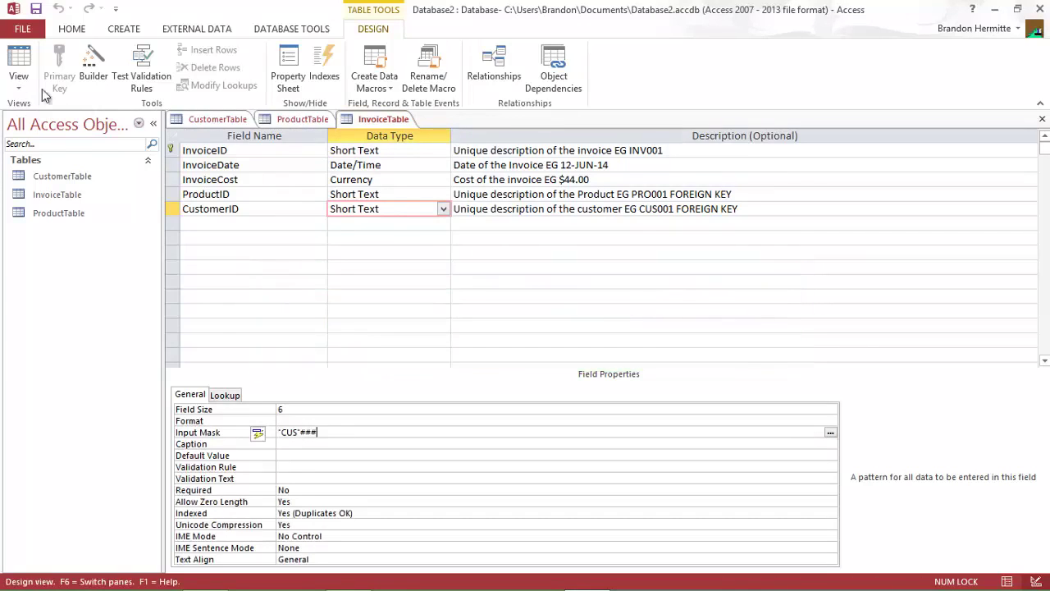
In InvoiceTable's Datasheet View, re-enter the first record's InvoiceID as INV001 using the input mask.
{"action": "left_click", "coordinate": [22, 89]}
{"action": "left_click", "coordinate": [50, 112]}
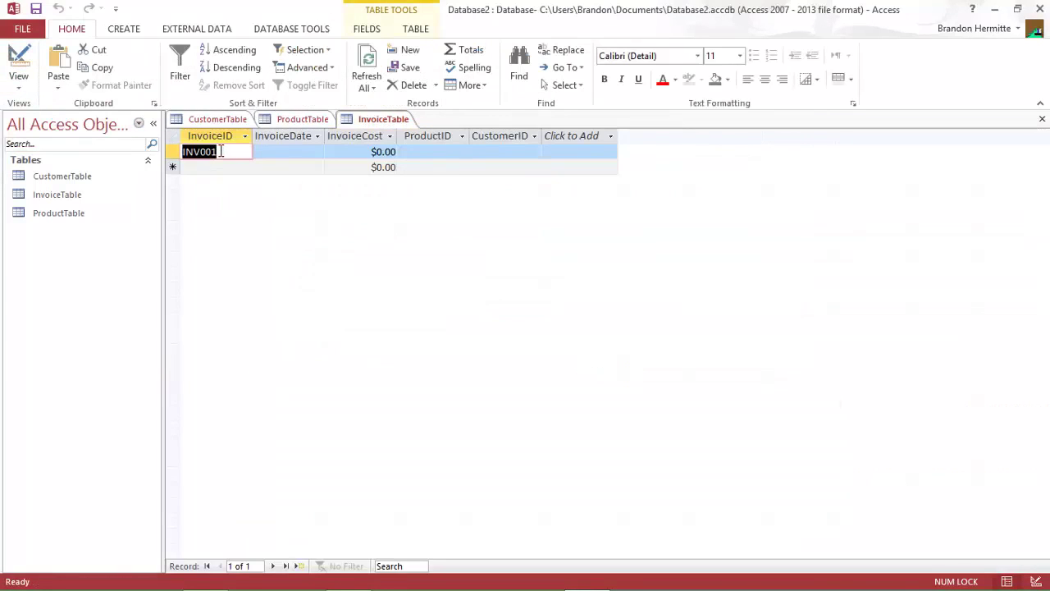
{"action": "type", "text": "INV"}
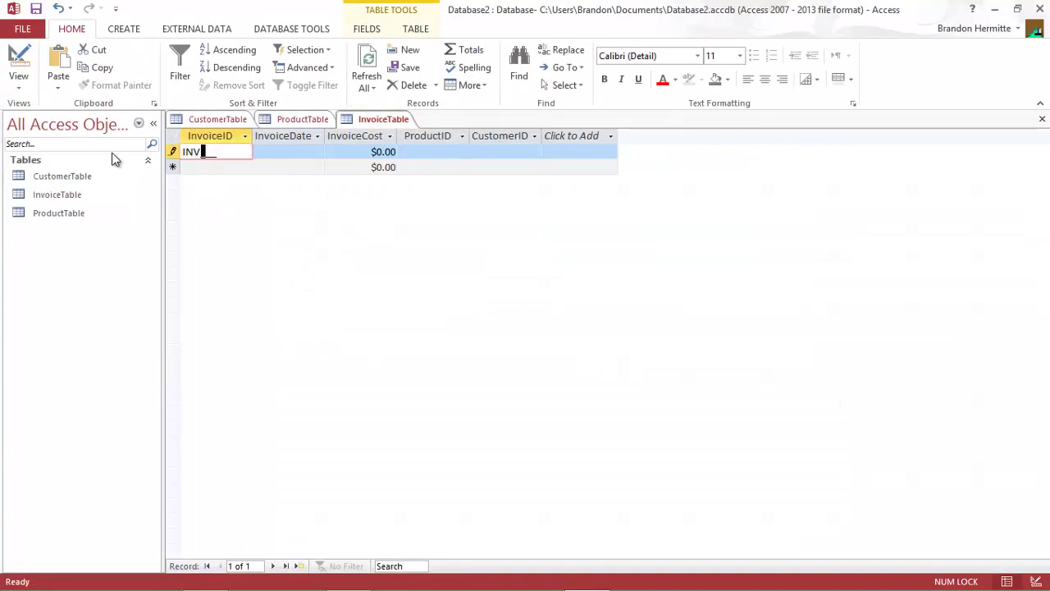
{"action": "key", "text": "Tab"}
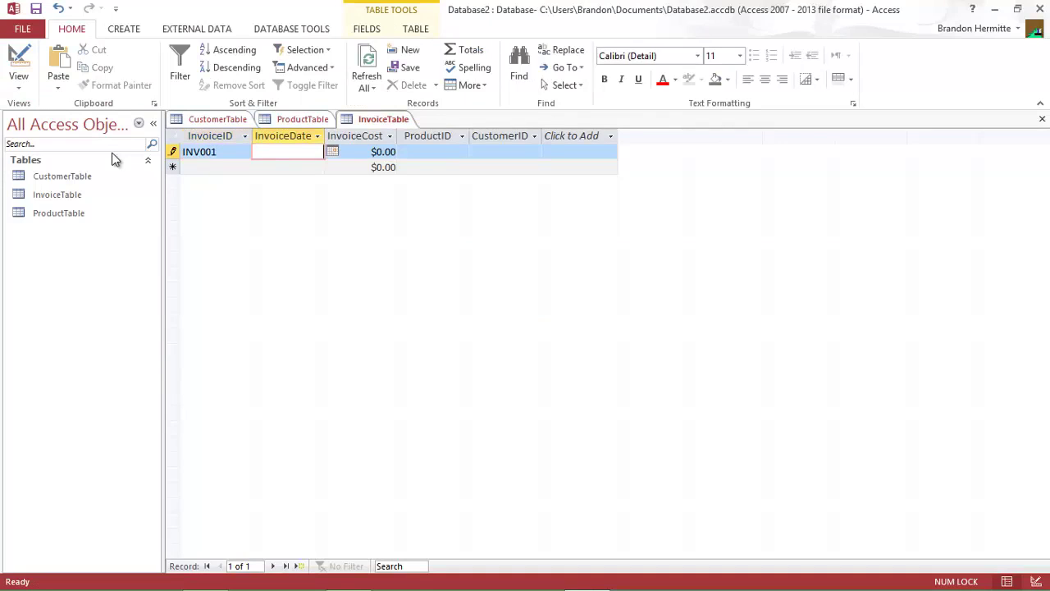
Complete the INV001 record with invoice date 13-Jun-14, cost 45, product PRO001 and customer CUS002.
{"action": "left_click", "coordinate": [334, 160]}
{"action": "left_click", "coordinate": [323, 152]}
{"action": "left_click", "coordinate": [331, 152]}
{"action": "left_click", "coordinate": [287, 220]}
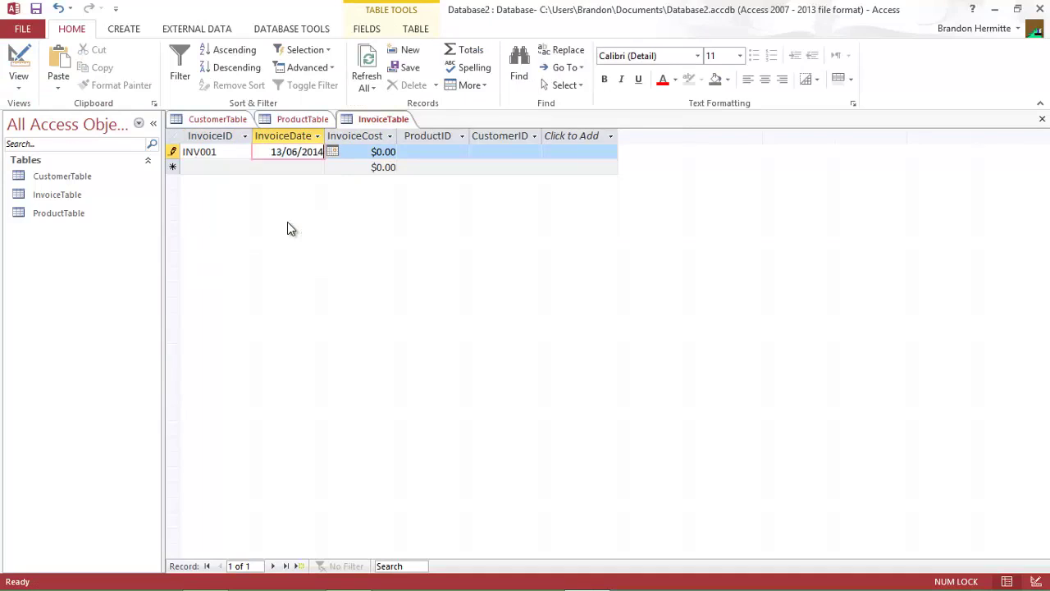
{"action": "key", "text": "Tab"}
{"action": "type", "text": "45"}
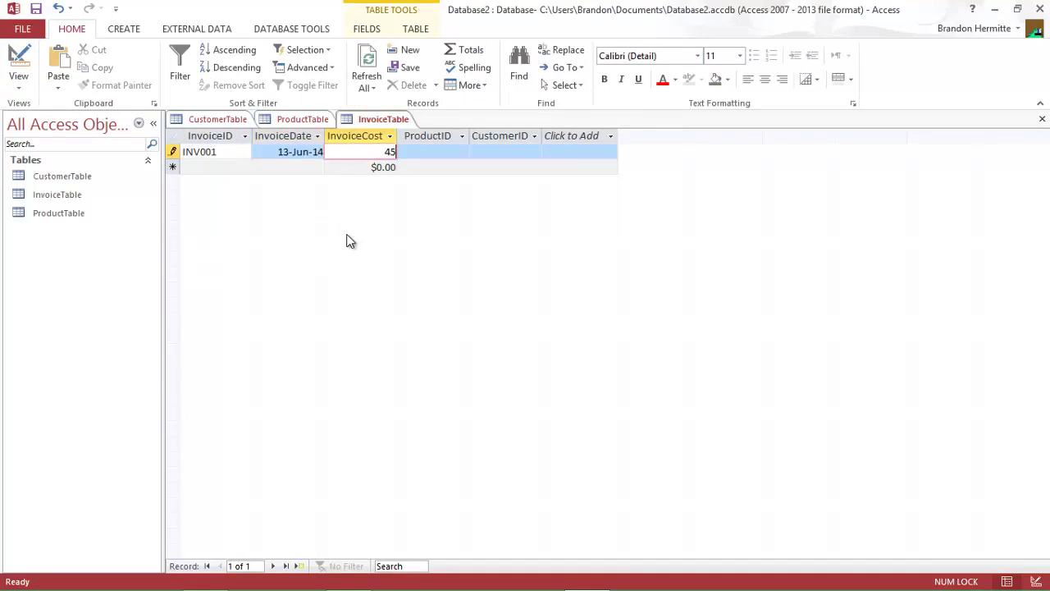
{"action": "key", "text": "Tab"}
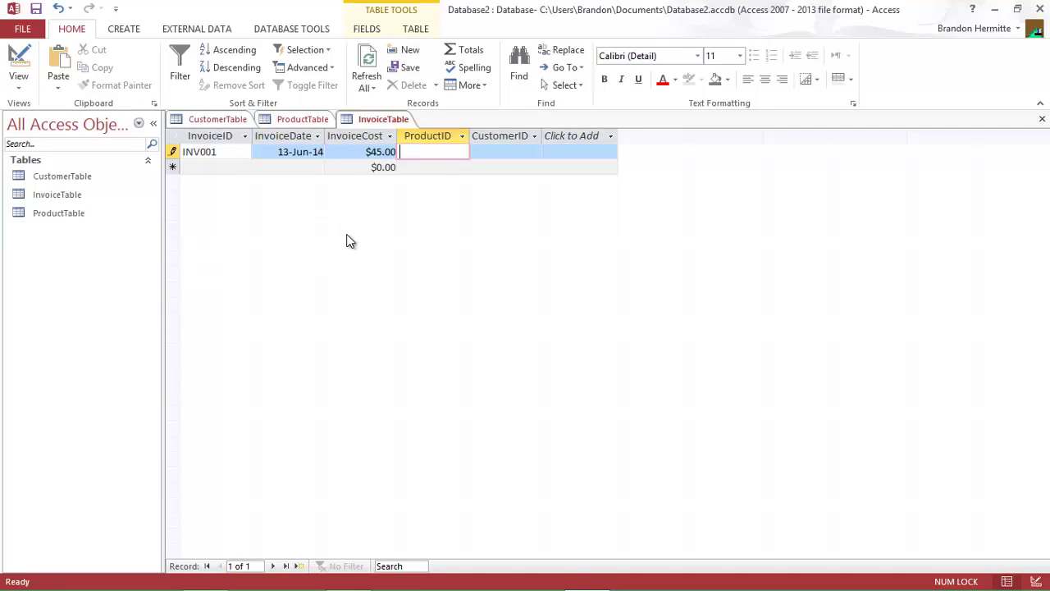
{"action": "type", "text": "PRO001"}
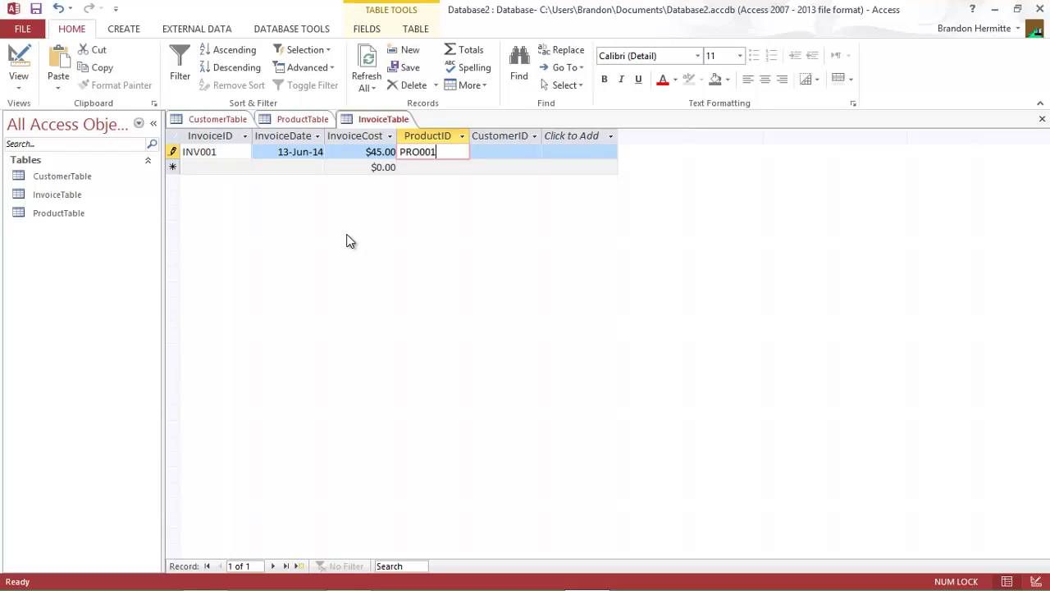
{"action": "key", "text": "Tab"}
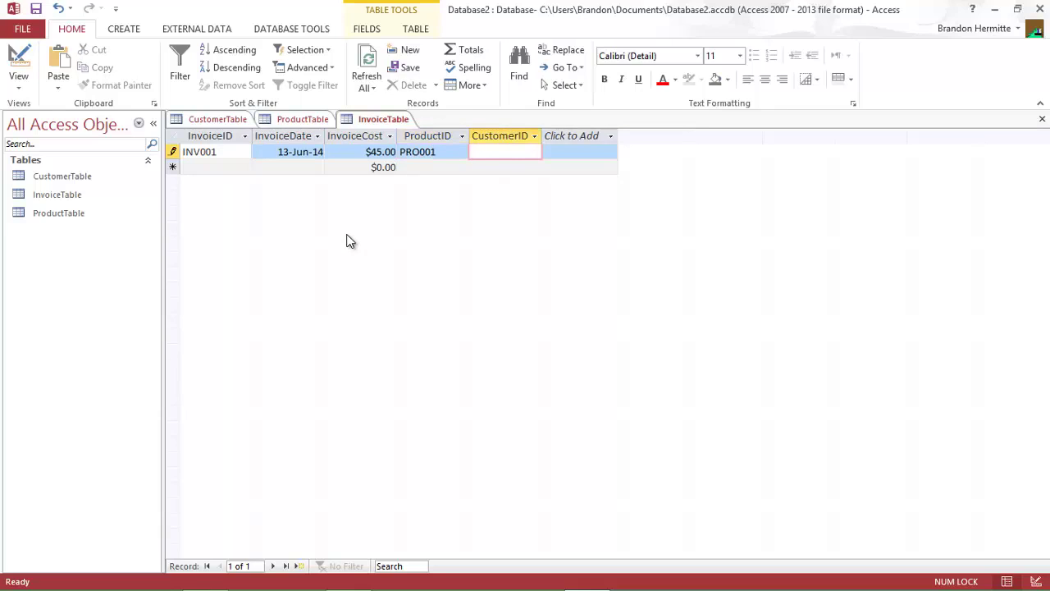
{"action": "type", "text": "CUS002"}
{"action": "key", "text": "Tab"}
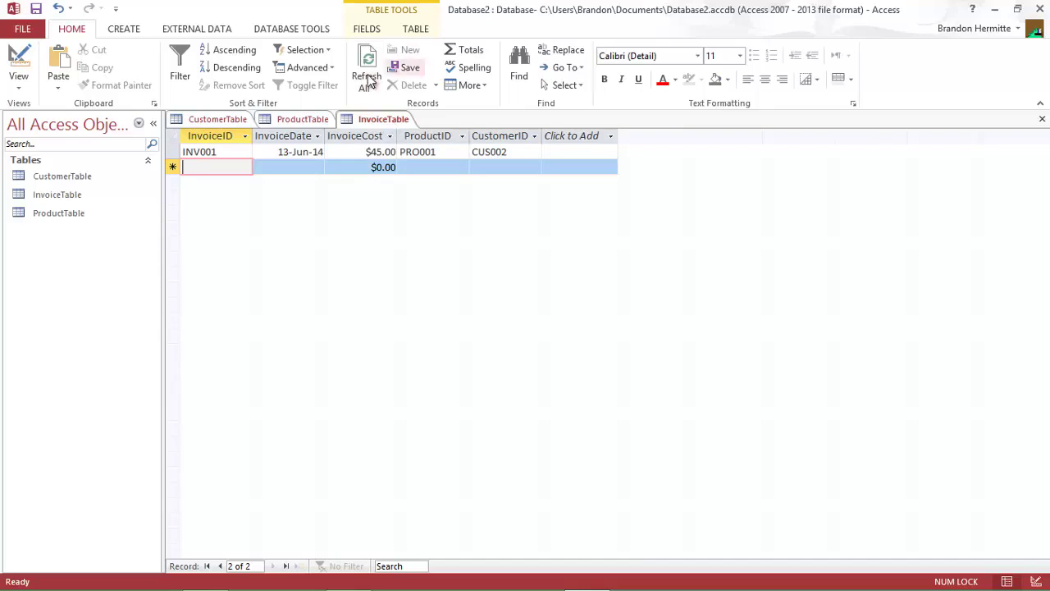
Display CustomerTable's records in Datasheet View and check which CustomerID values exist.
{"action": "left_click", "coordinate": [215, 119]}
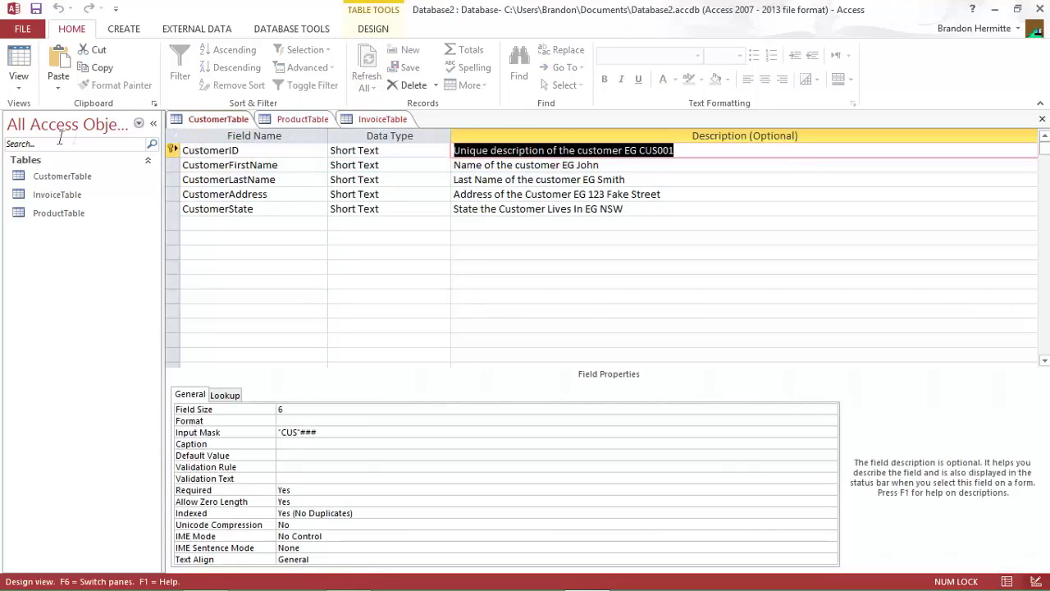
{"action": "left_click", "coordinate": [18, 64]}
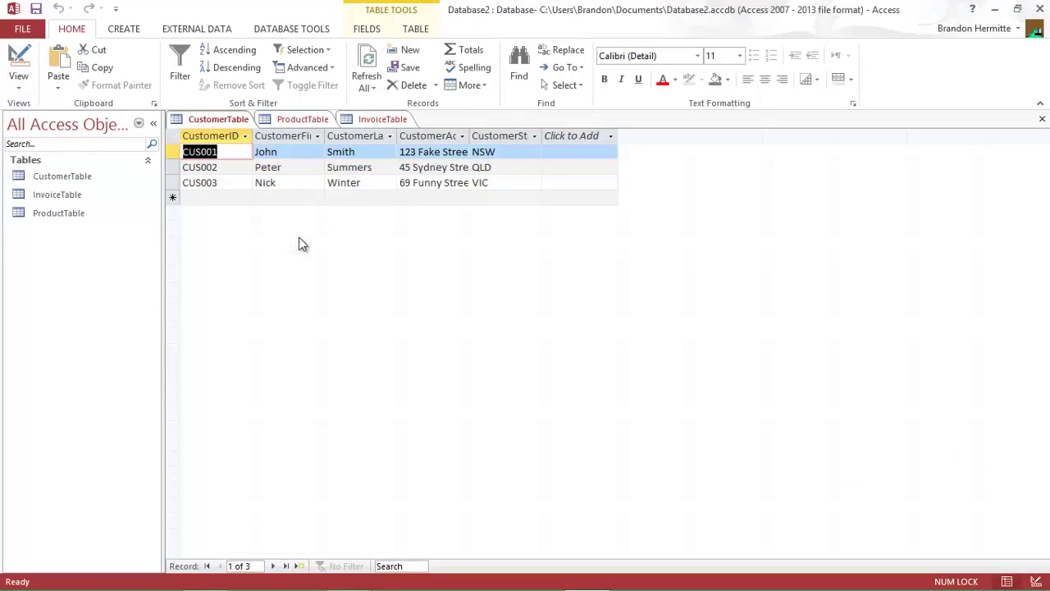
{"action": "left_click", "coordinate": [211, 184]}
{"action": "left_click", "coordinate": [212, 164]}
{"action": "left_click", "coordinate": [215, 154]}
Display ProductTable's records in Datasheet View and check which ProductID values exist.
{"action": "left_click", "coordinate": [294, 121]}
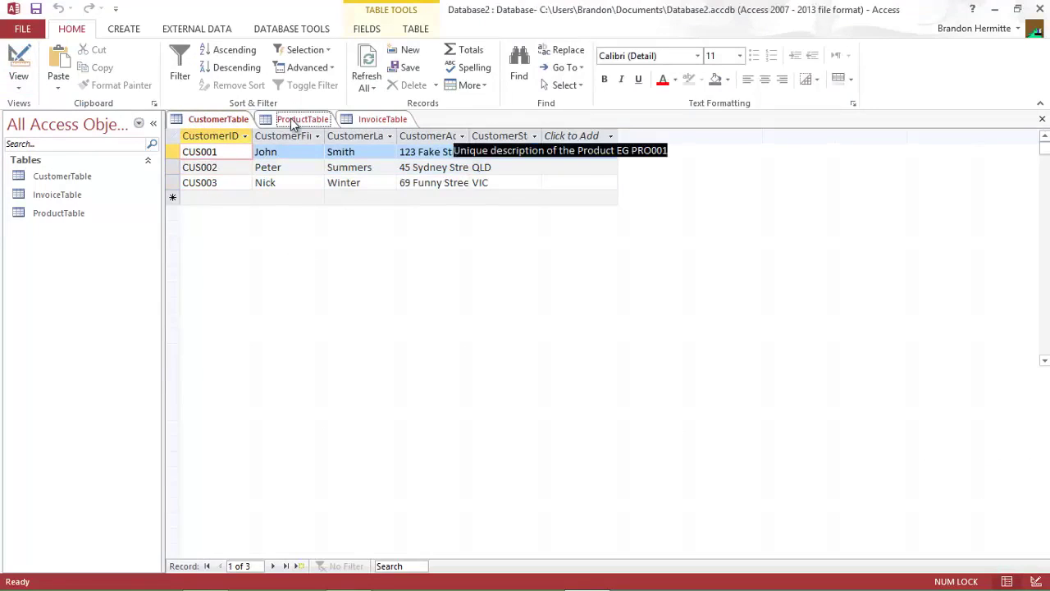
{"action": "left_click", "coordinate": [18, 82]}
{"action": "left_click", "coordinate": [60, 112]}
{"action": "left_click", "coordinate": [235, 168]}
{"action": "left_click", "coordinate": [219, 181]}
{"action": "left_click", "coordinate": [220, 166]}
{"action": "left_click", "coordinate": [222, 152]}
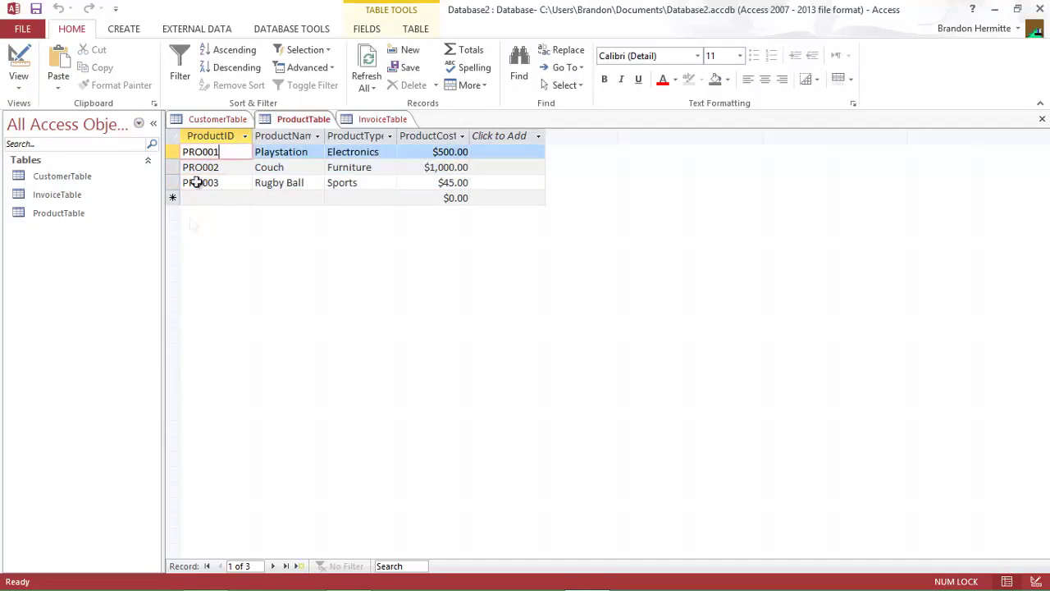
Add invoice record INV002 to InvoiceTable with date 24-Jun-14, cost 50, product PRO003 and customer CUS001.
{"action": "left_click", "coordinate": [359, 120]}
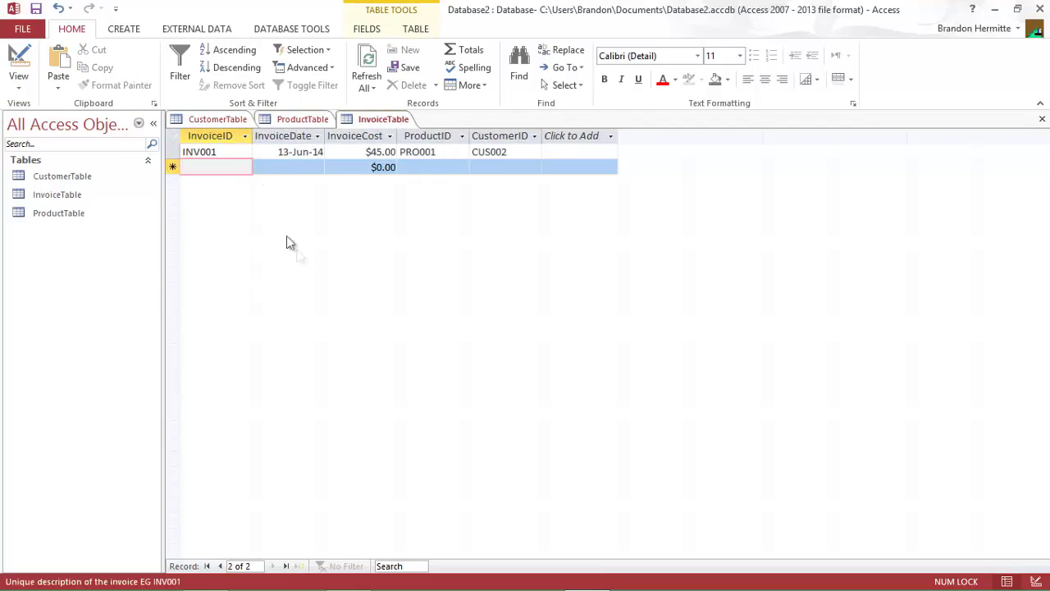
{"action": "type", "text": "INV00"}
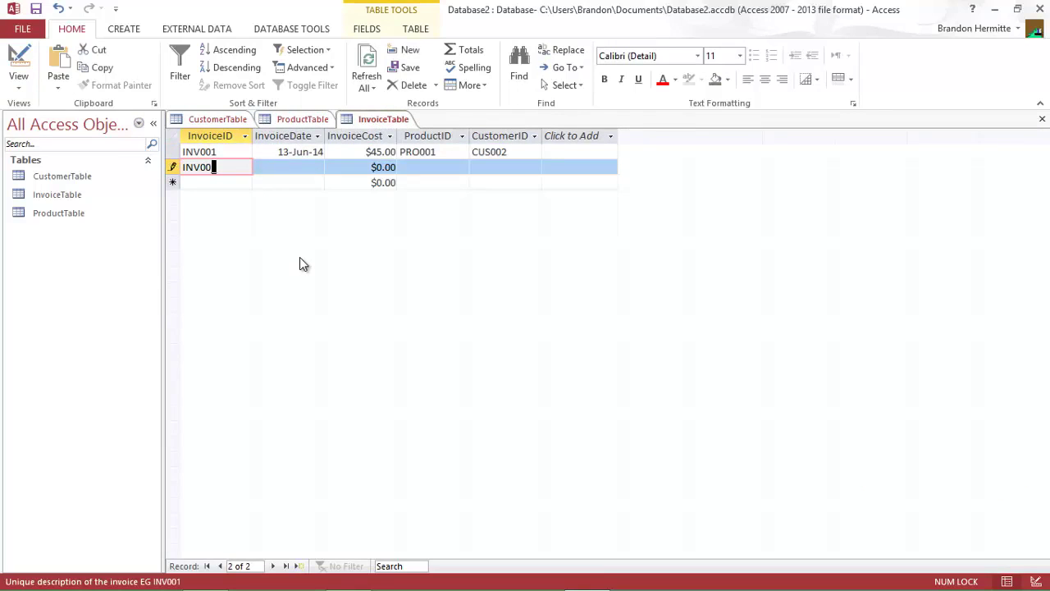
{"action": "type", "text": "2"}
{"action": "key", "text": "Tab"}
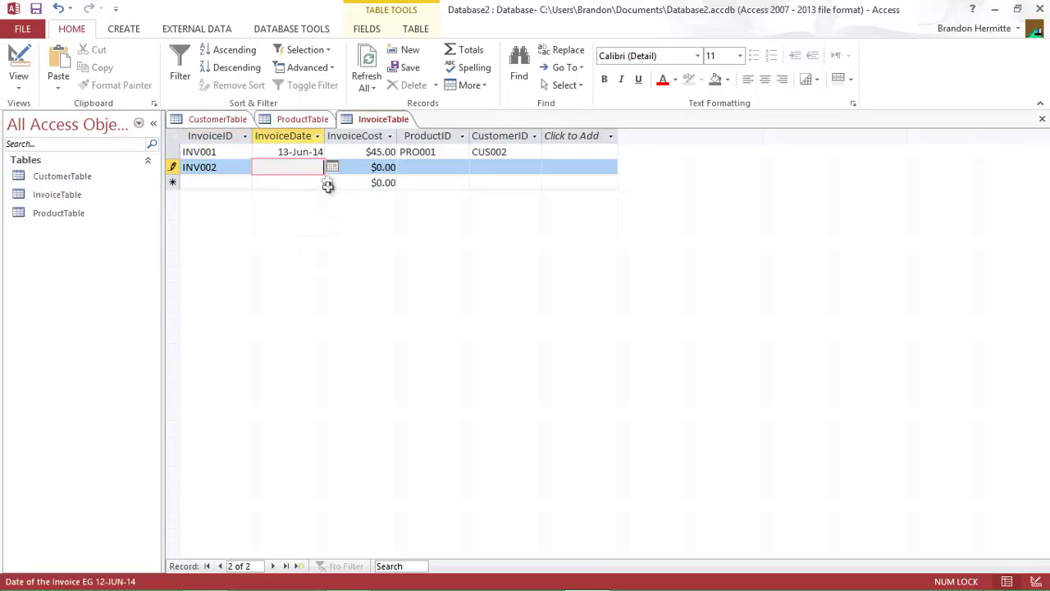
{"action": "left_click", "coordinate": [333, 166]}
{"action": "left_click", "coordinate": [234, 258]}
{"action": "key", "text": "Tab"}
{"action": "type", "text": "50"}
{"action": "key", "text": "Tab"}
{"action": "type", "text": "PRO003"}
{"action": "key", "text": "Tab"}
{"action": "type", "text": "CUS001"}
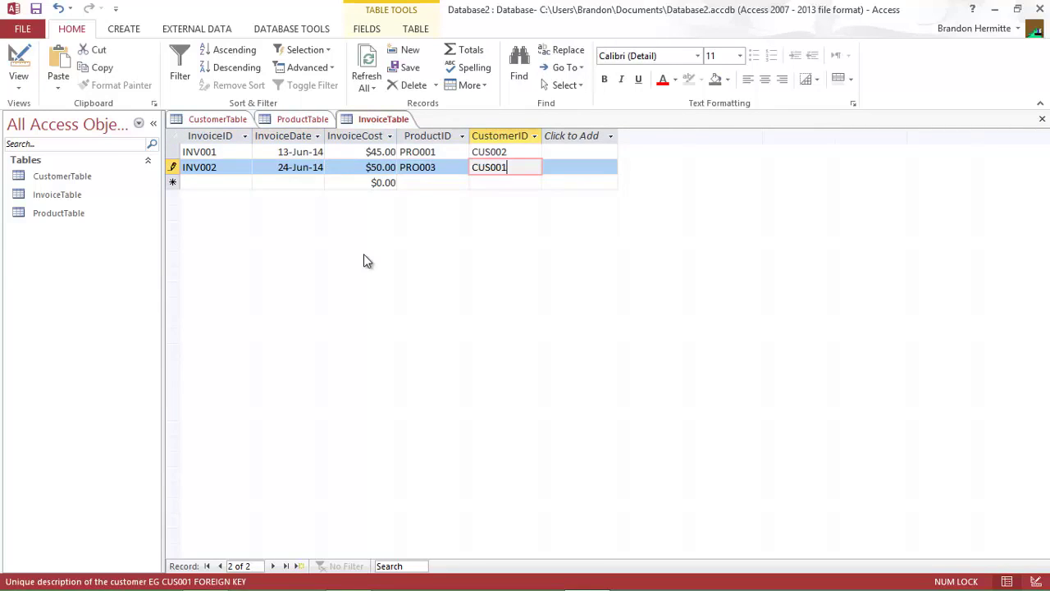
{"action": "key", "text": "Tab"}
Add invoice record INV003 with date 20/06/2014, cost 8000, product PRO002 and customer CUS001.
{"action": "type", "text": "INV003"}
{"action": "key", "text": "Tab"}
{"action": "type", "text": "20/06/2014"}
{"action": "key", "text": "Tab"}
{"action": "type", "text": "8000"}
{"action": "key", "text": "Tab"}
{"action": "type", "text": "PRO002"}
{"action": "key", "text": "Tab"}
{"action": "type", "text": "CUS00"}
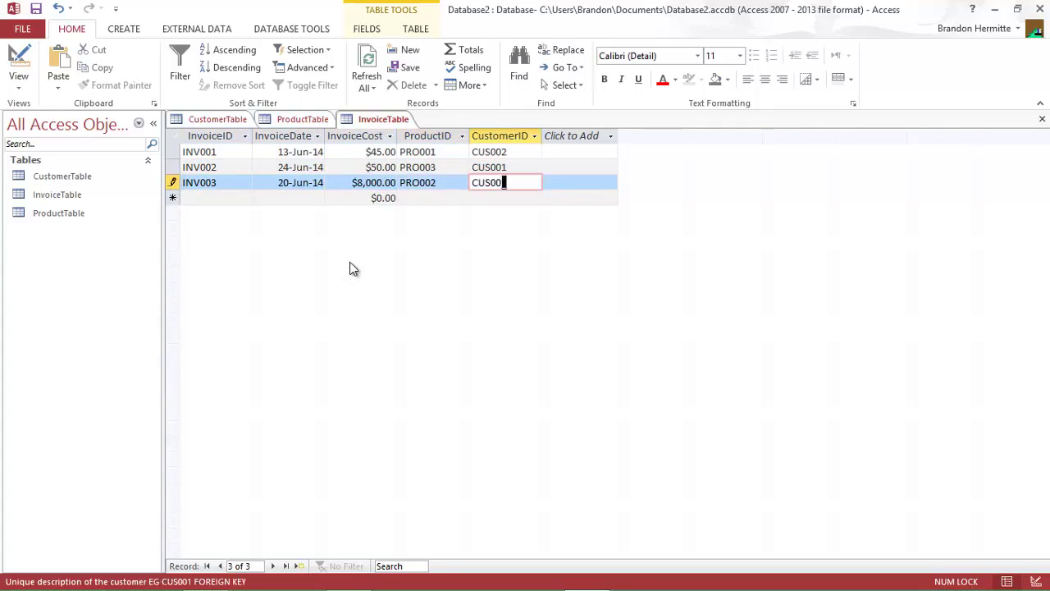
{"action": "type", "text": "1"}
{"action": "key", "text": "Tab"}
Add invoice record INV004 with date 22/06/2014, cost 700, product PRO002 and customer CUS003.
{"action": "type", "text": "INV004"}
{"action": "key", "text": "Tab"}
{"action": "type", "text": "22/06/2014"}
{"action": "key", "text": "Tab"}
{"action": "type", "text": "700"}
{"action": "key", "text": "Tab"}
{"action": "type", "text": "PRO002"}
{"action": "key", "text": "Tab"}
{"action": "type", "text": "CUS003"}
{"action": "key", "text": "Tab"}
Add invoice record INV005 with date 07-Jun-14, cost 69, product PRO001 and customer CUS003.
{"action": "type", "text": "INV005"}
{"action": "key", "text": "Tab"}
{"action": "left_click", "coordinate": [333, 213]}
{"action": "left_click", "coordinate": [307, 269]}
{"action": "key", "text": "Tab"}
{"action": "type", "text": "69"}
{"action": "key", "text": "Tab"}
{"action": "type", "text": "PRO001"}
{"action": "key", "text": "Tab"}
{"action": "type", "text": "CUS003"}
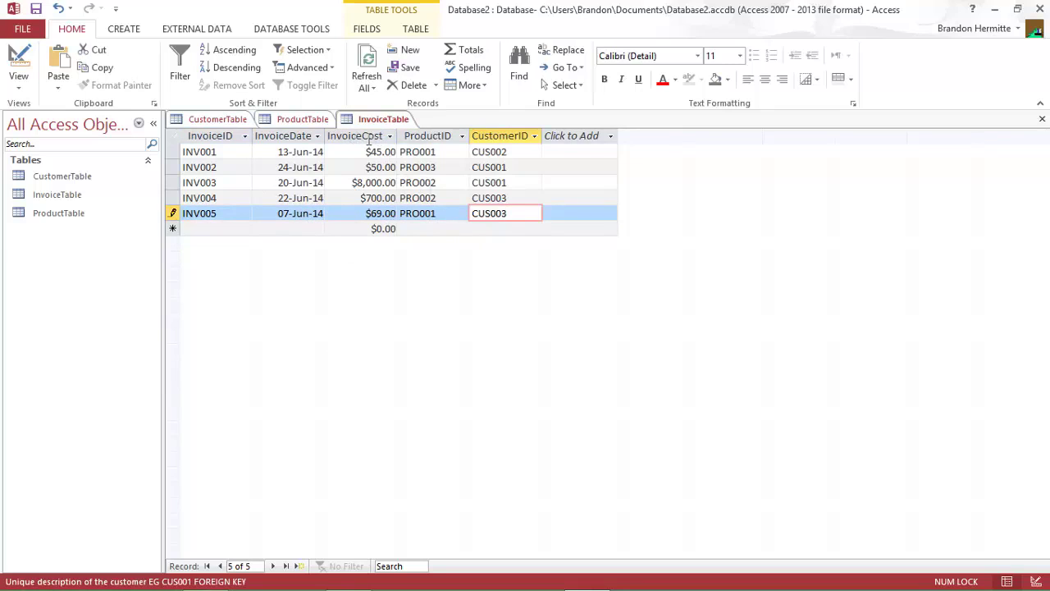
Close all open tables.
{"action": "right_click", "coordinate": [378, 123]}
{"action": "key", "text": "Escape"}
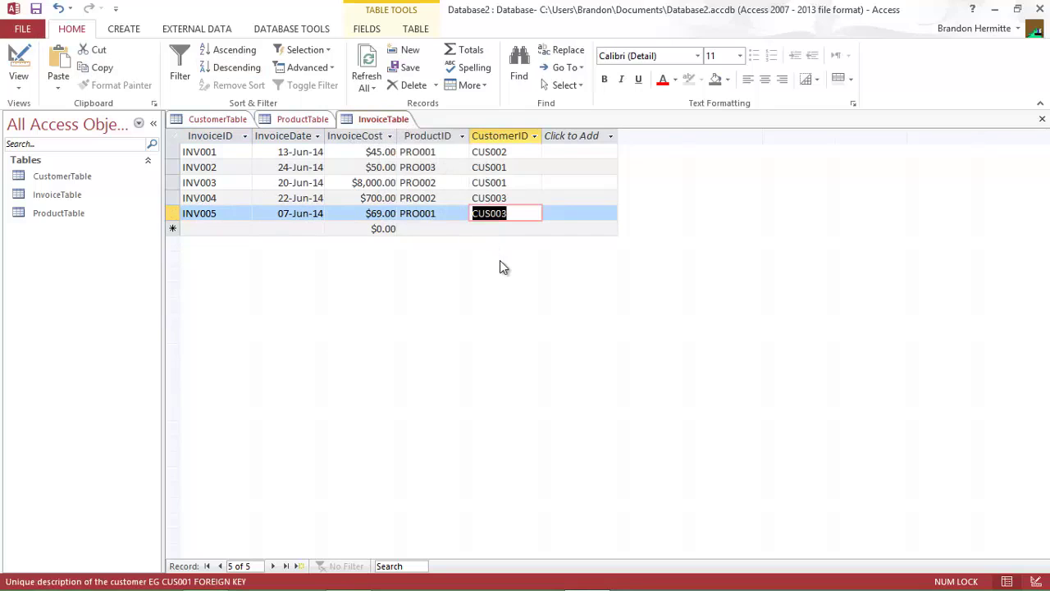
{"action": "right_click", "coordinate": [369, 120]}
{"action": "left_click", "coordinate": [415, 171]}
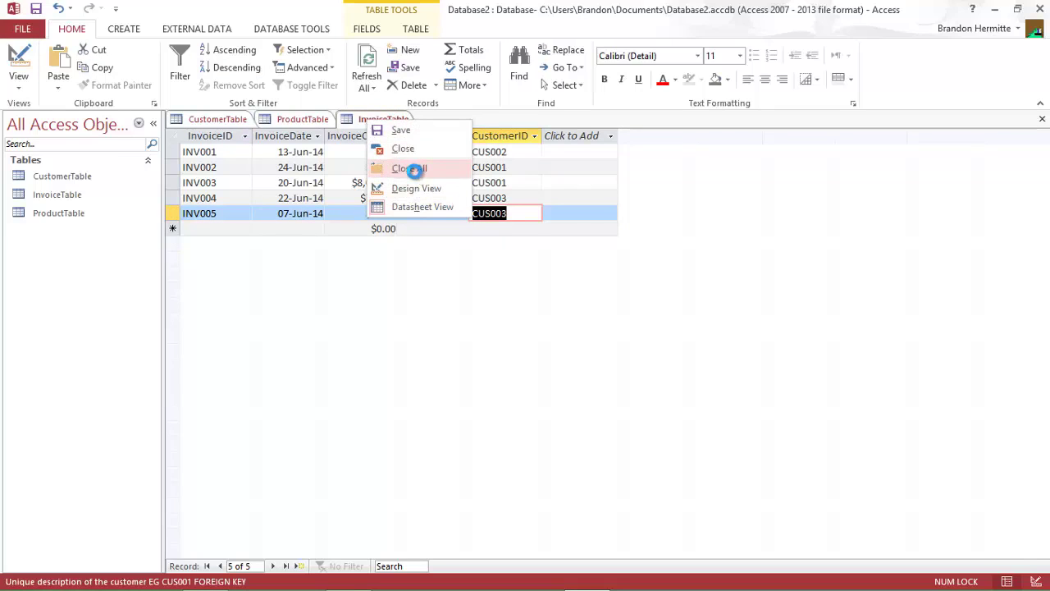
{"action": "left_click", "coordinate": [291, 30]}
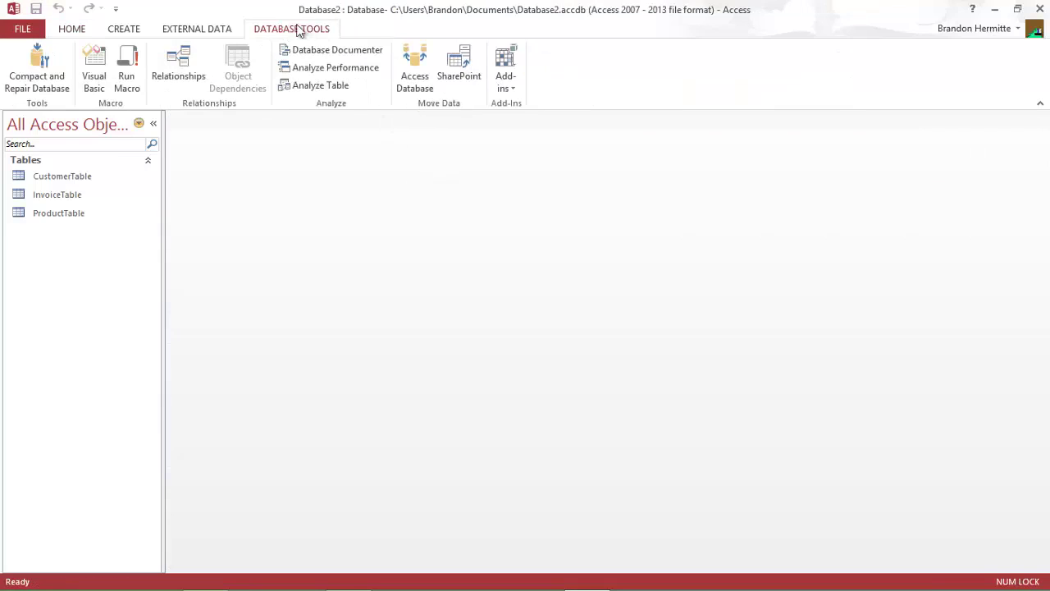
{"action": "left_click", "coordinate": [92, 33]}
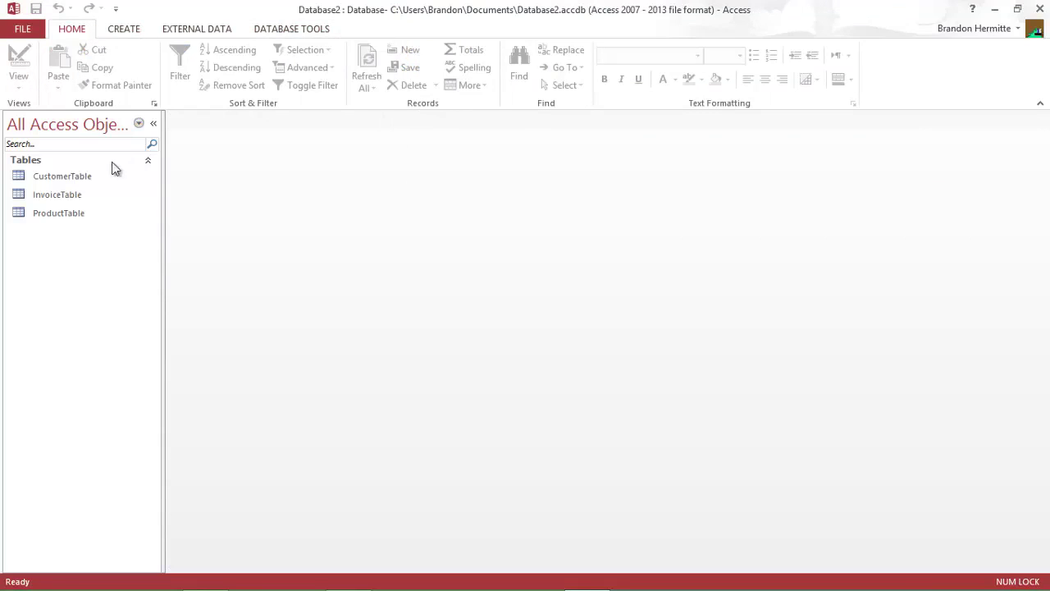
Open CustomerTable and switch it to Design View.
{"action": "left_click", "coordinate": [96, 179]}
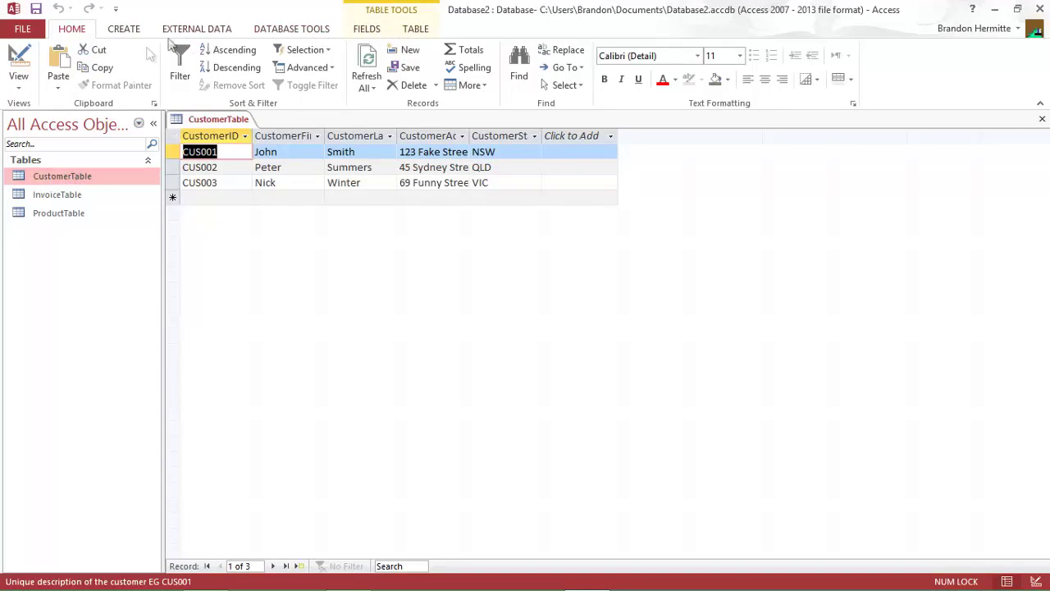
{"action": "left_click", "coordinate": [363, 30]}
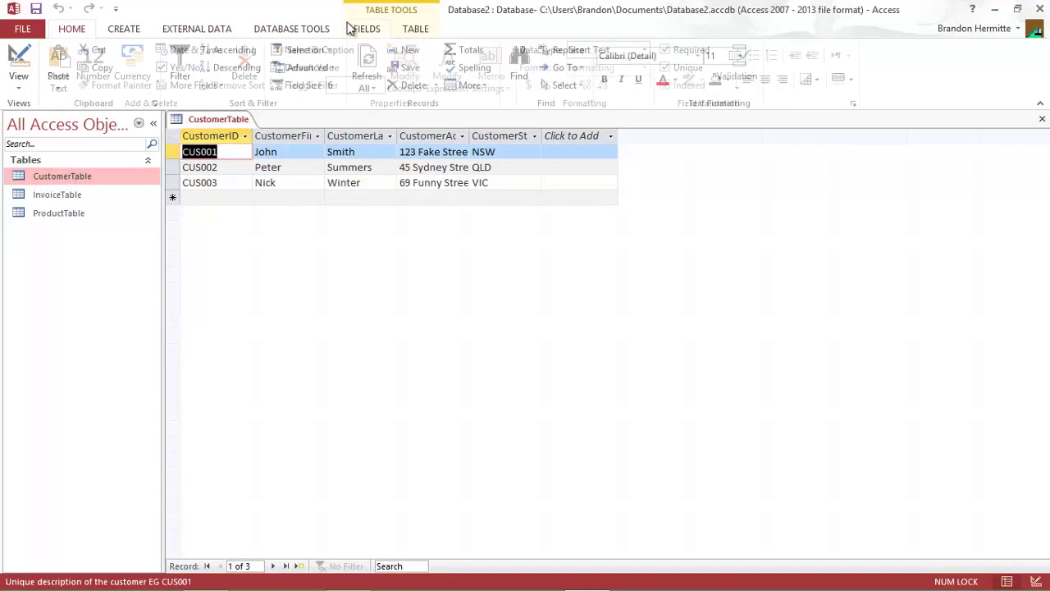
{"action": "left_click", "coordinate": [416, 28]}
{"action": "left_click", "coordinate": [366, 29]}
{"action": "left_click", "coordinate": [291, 29]}
{"action": "left_click", "coordinate": [197, 29]}
{"action": "left_click", "coordinate": [123, 29]}
{"action": "left_click", "coordinate": [72, 29]}
{"action": "left_click", "coordinate": [18, 86]}
{"action": "left_click", "coordinate": [32, 144]}
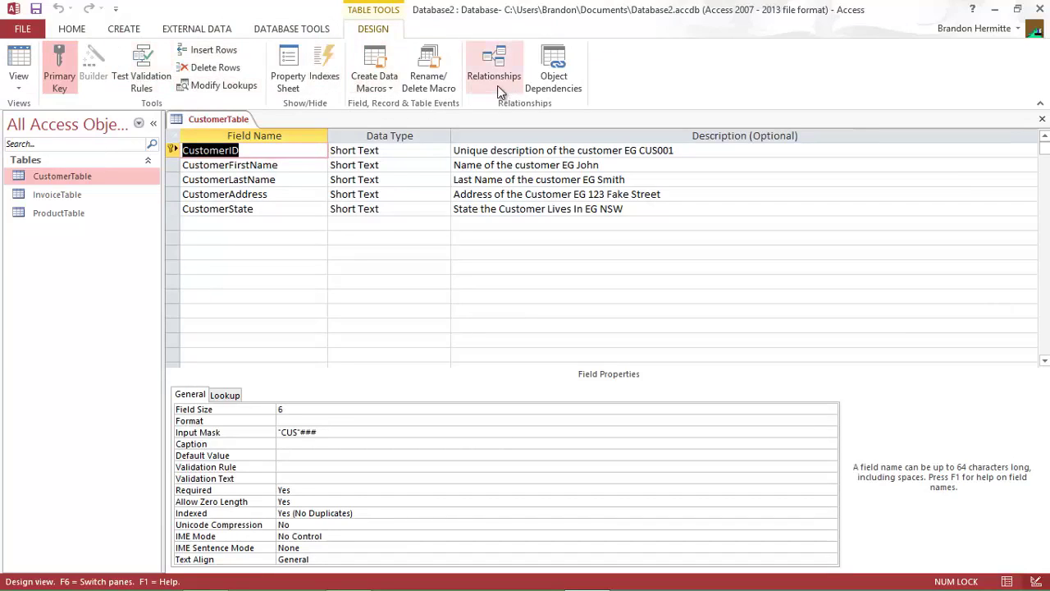
Add CustomerTable, InvoiceTable and ProductTable to the Relationships layout and close the open CustomerTable.
{"action": "left_click", "coordinate": [492, 77]}
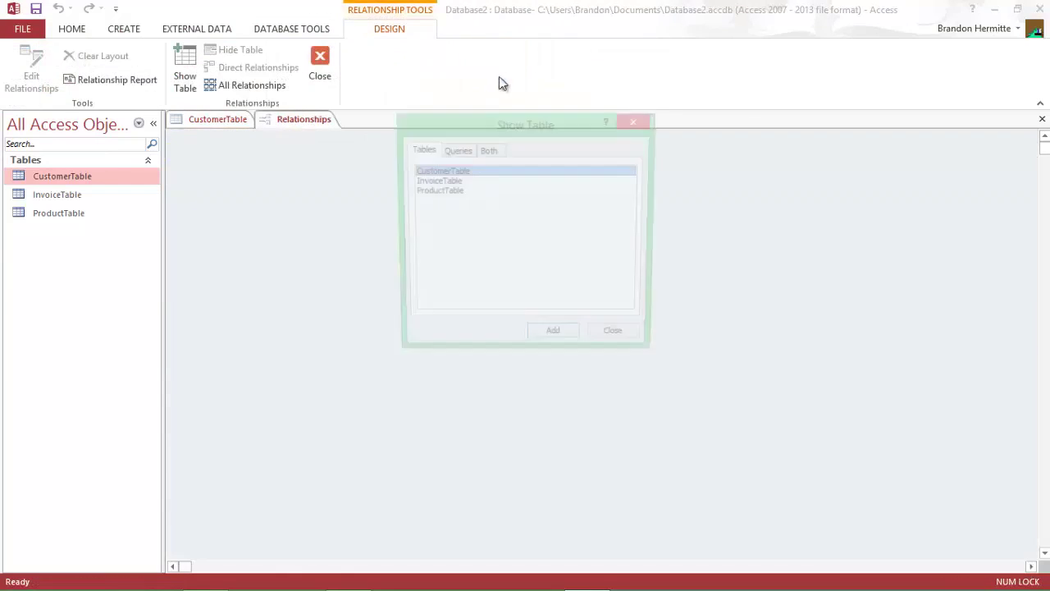
{"action": "left_click_drag", "start_coordinate": [499, 226], "coordinate": [428, 131]}
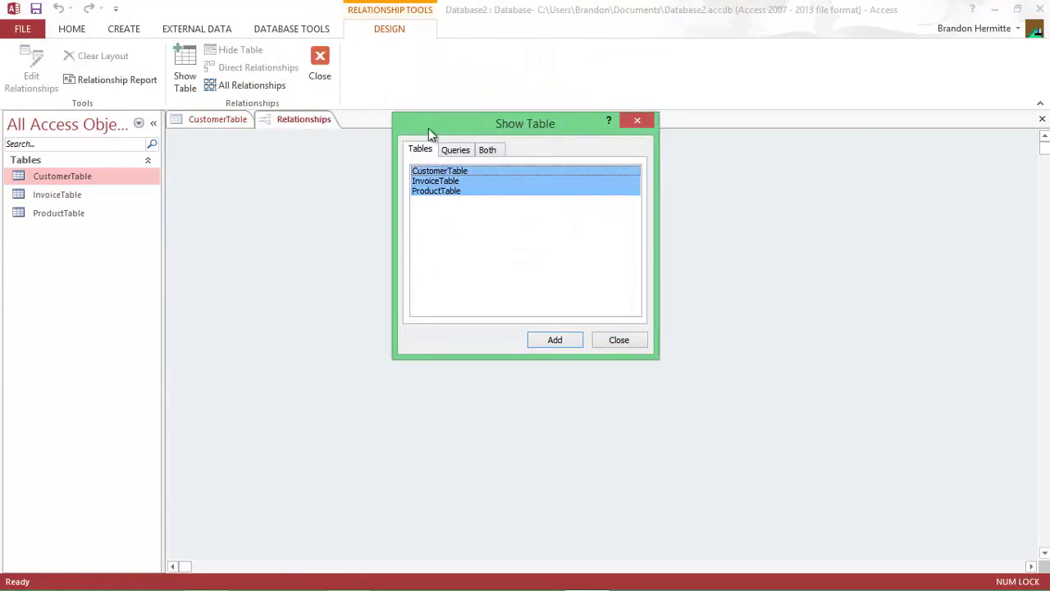
{"action": "left_click", "coordinate": [556, 340]}
{"action": "left_click", "coordinate": [623, 340]}
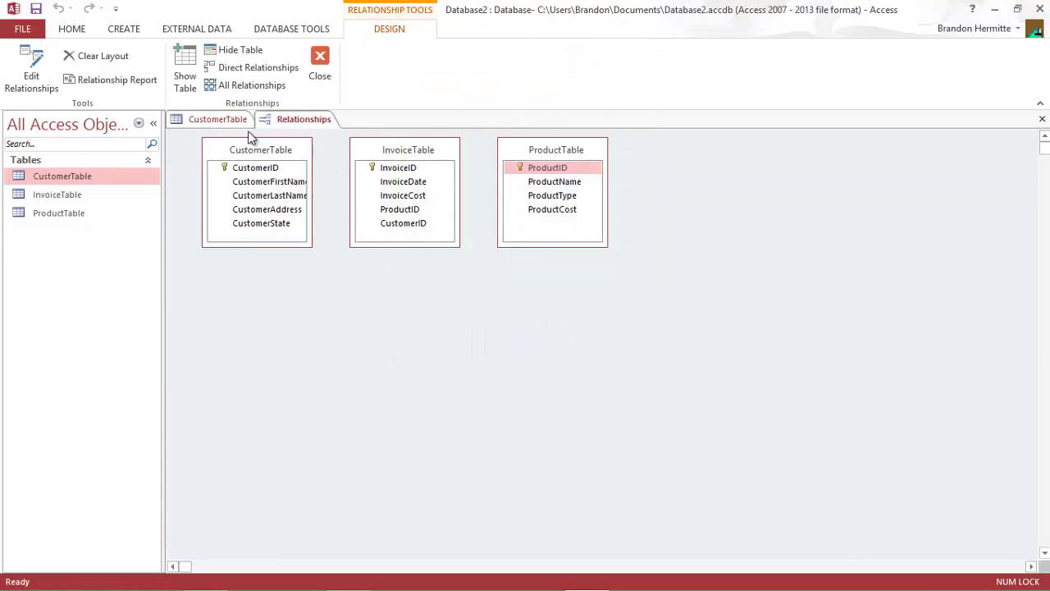
{"action": "right_click", "coordinate": [222, 121]}
{"action": "left_click", "coordinate": [254, 148]}
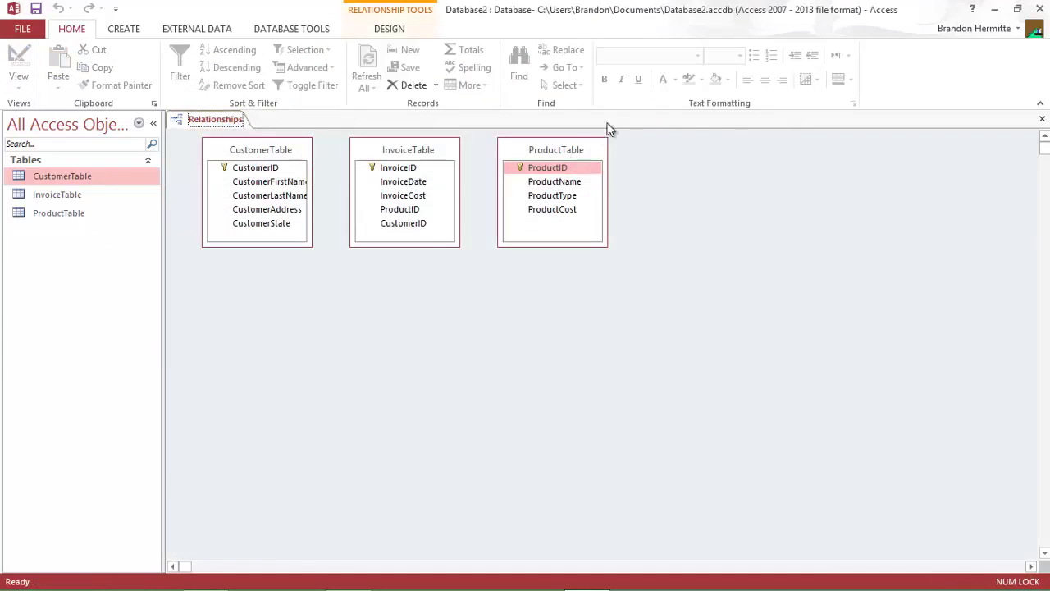
Lower InvoiceTable in the layout and relate ProductTable's ProductID to InvoiceTable's ProductID, enforcing referential integrity.
{"action": "left_click_drag", "start_coordinate": [560, 173], "coordinate": [400, 201]}
{"action": "left_click_drag", "start_coordinate": [413, 148], "coordinate": [414, 202]}
{"action": "left_click_drag", "start_coordinate": [548, 171], "coordinate": [402, 265]}
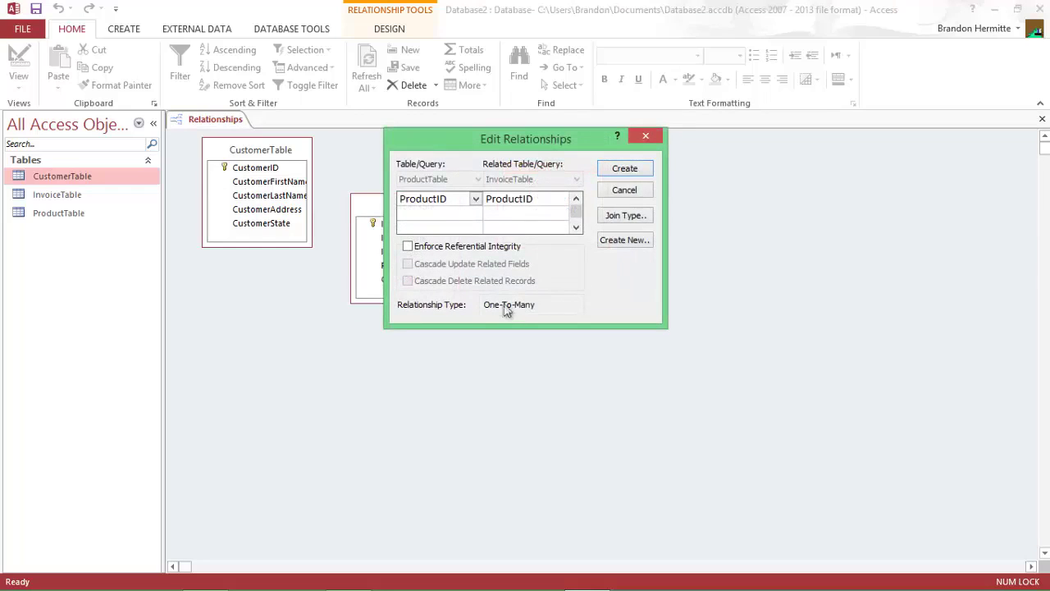
{"action": "left_click", "coordinate": [460, 248]}
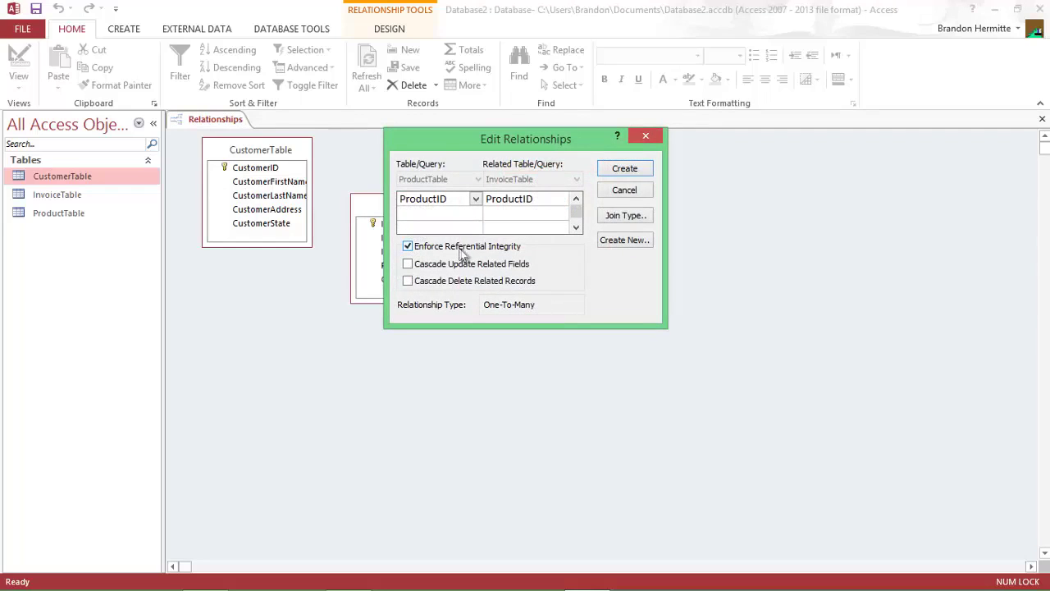
{"action": "left_click", "coordinate": [627, 173]}
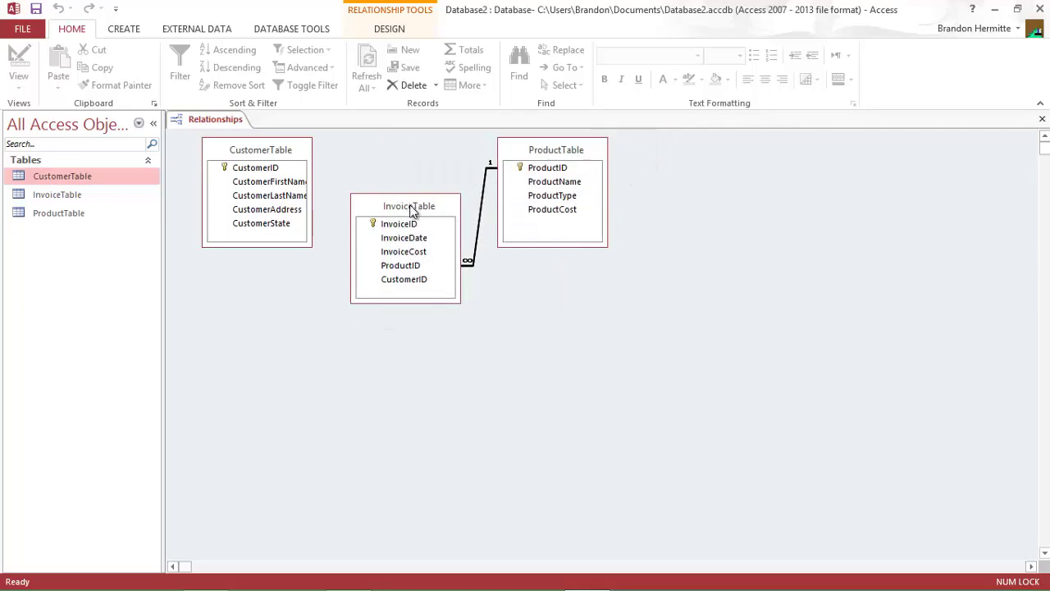
Relate CustomerTable's CustomerID to InvoiceTable's CustomerID, enforcing referential integrity.
{"action": "left_click_drag", "start_coordinate": [410, 206], "coordinate": [410, 201]}
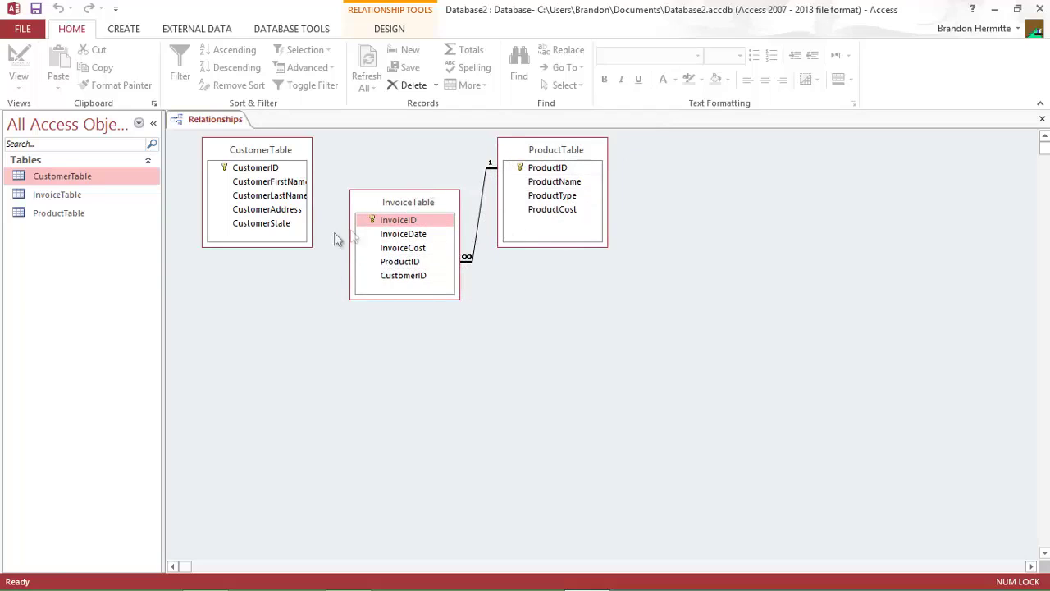
{"action": "left_click_drag", "start_coordinate": [264, 168], "coordinate": [397, 283]}
{"action": "left_click", "coordinate": [501, 247]}
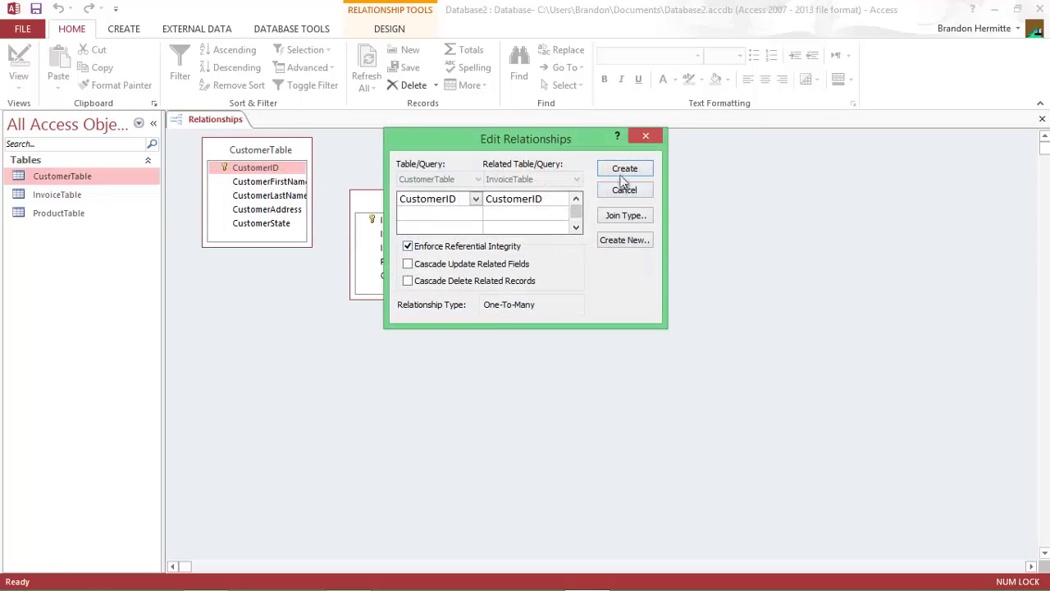
{"action": "left_click", "coordinate": [623, 170]}
Move InvoiceTable slightly up between the other two tables and close the Relationships layout.
{"action": "left_click_drag", "start_coordinate": [408, 202], "coordinate": [410, 177]}
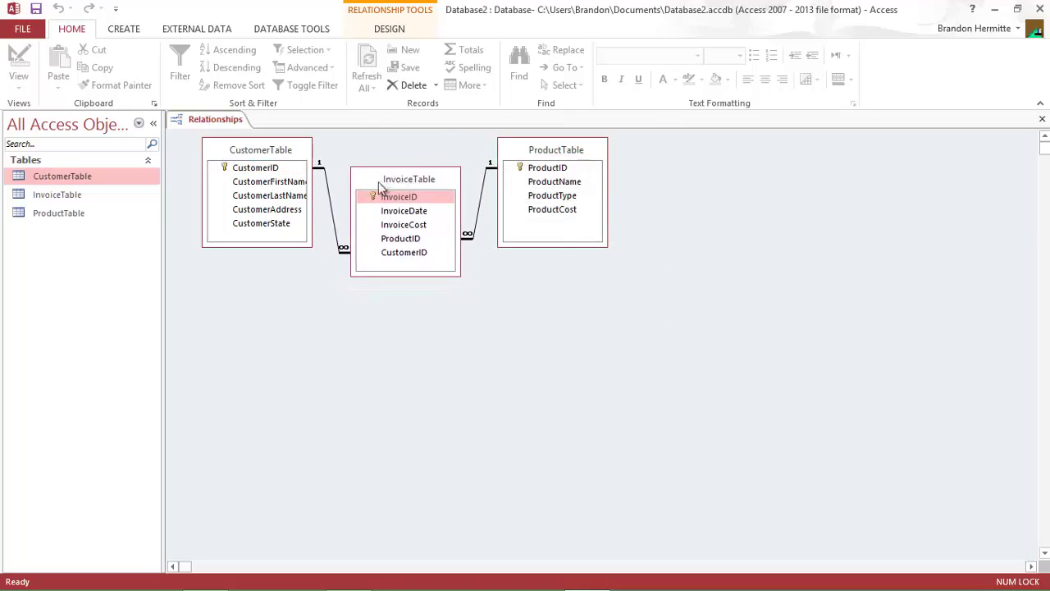
{"action": "right_click", "coordinate": [218, 128]}
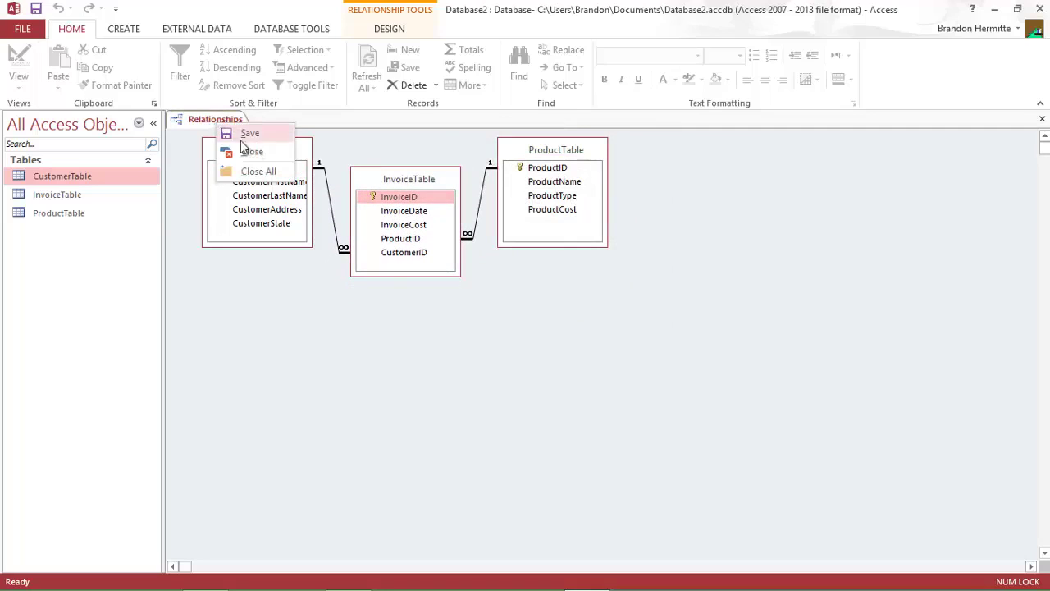
{"action": "left_click", "coordinate": [269, 155]}
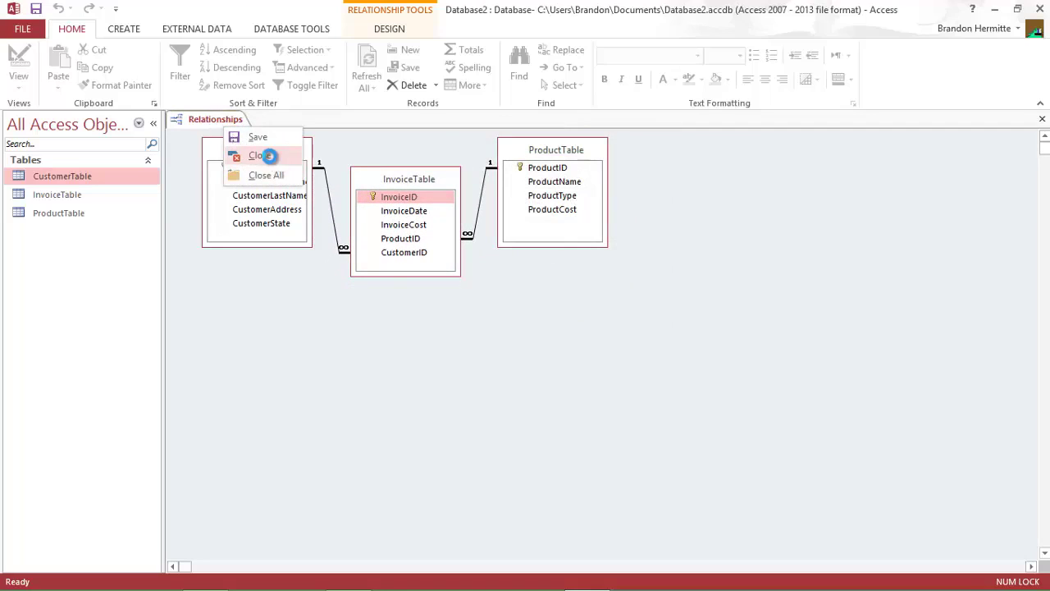
Open CustomerTable, InvoiceTable and ProductTable in Datasheet view.
{"action": "double_click", "coordinate": [71, 175]}
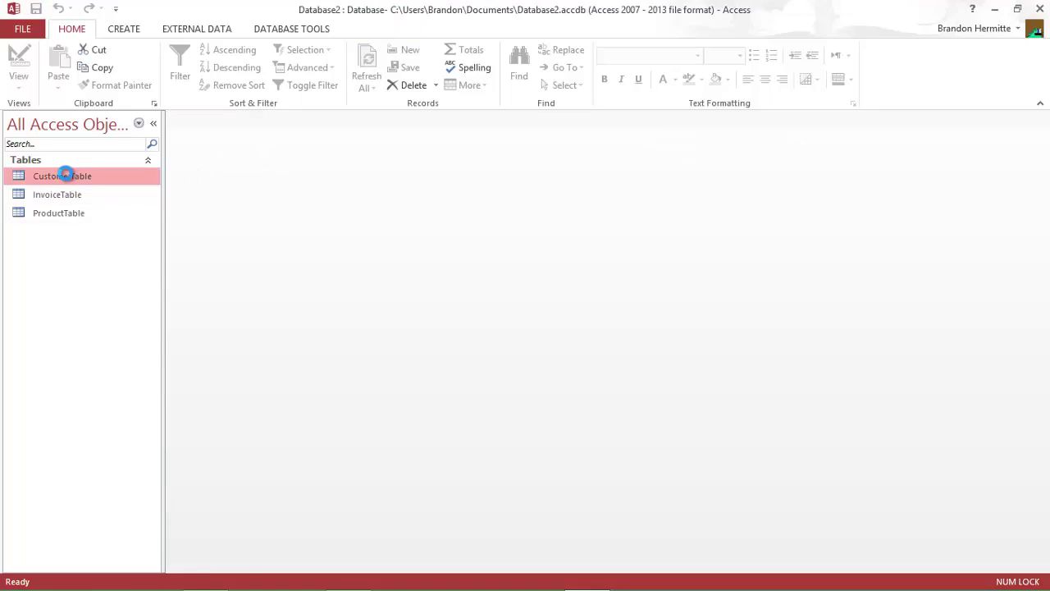
{"action": "double_click", "coordinate": [72, 194]}
{"action": "double_click", "coordinate": [83, 216]}
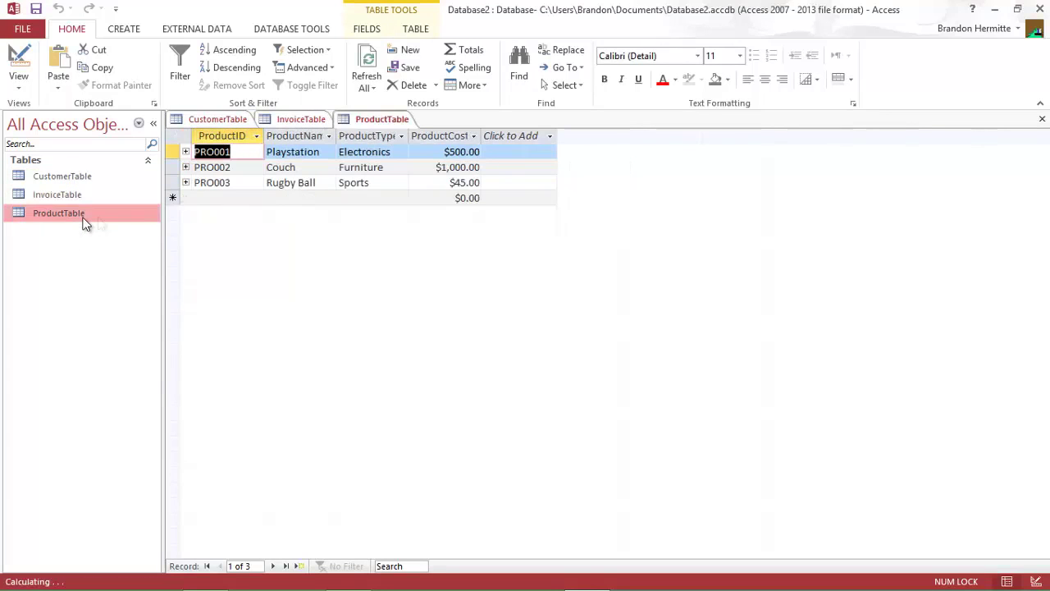
Create a new query in Design view and add CustomerTable, InvoiceTable and ProductTable to it.
{"action": "left_click", "coordinate": [122, 33]}
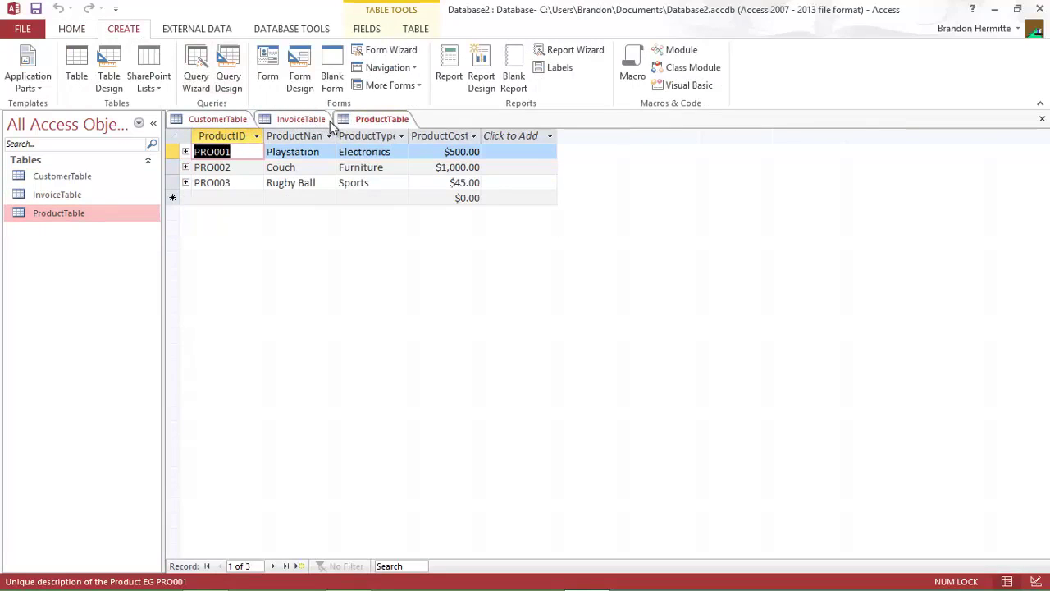
{"action": "left_click", "coordinate": [226, 62]}
{"action": "left_click", "coordinate": [462, 421]}
{"action": "key", "text": "shift+Home"}
{"action": "left_click", "coordinate": [555, 571]}
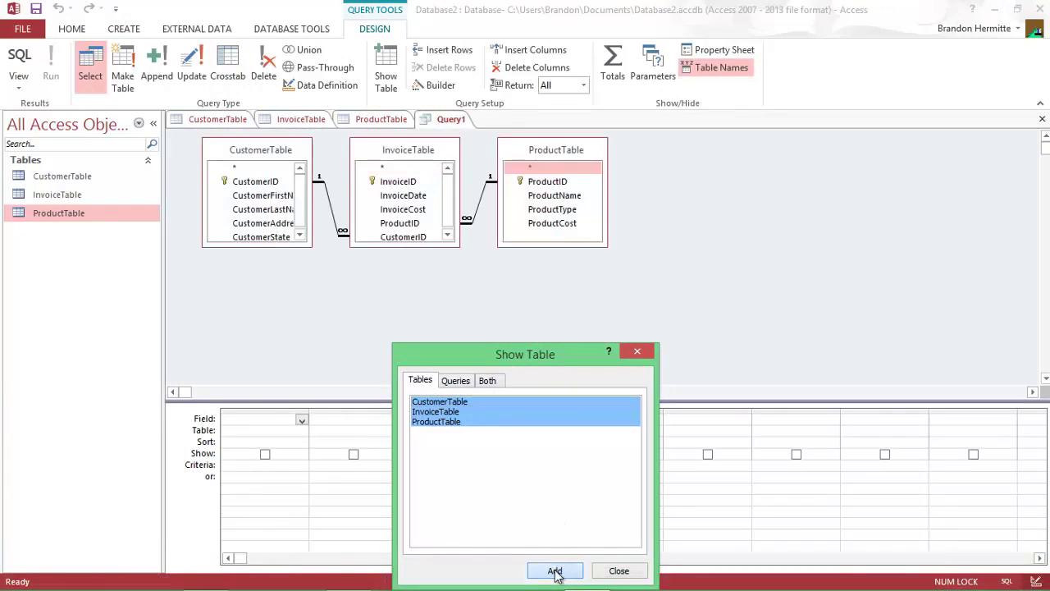
{"action": "left_click", "coordinate": [611, 574]}
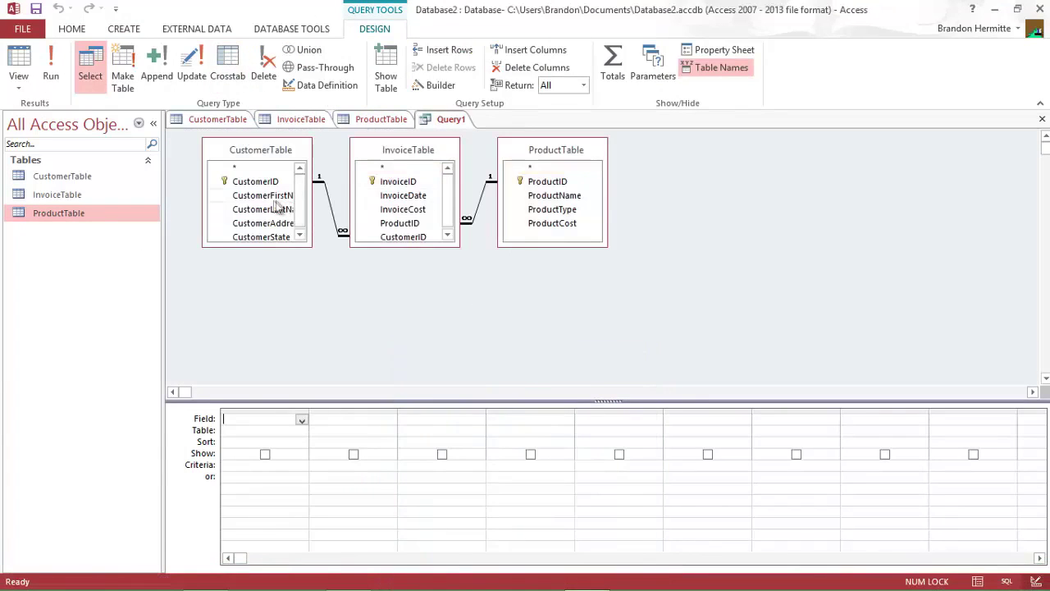
Add CustomerFirstName from CustomerTable plus ProductName and ProductCost from ProductTable to the query's fields.
{"action": "scroll", "coordinate": [305, 206], "scroll_direction": "down", "scroll_amount": 1}
{"action": "scroll", "coordinate": [305, 205], "scroll_direction": "up", "scroll_amount": 1}
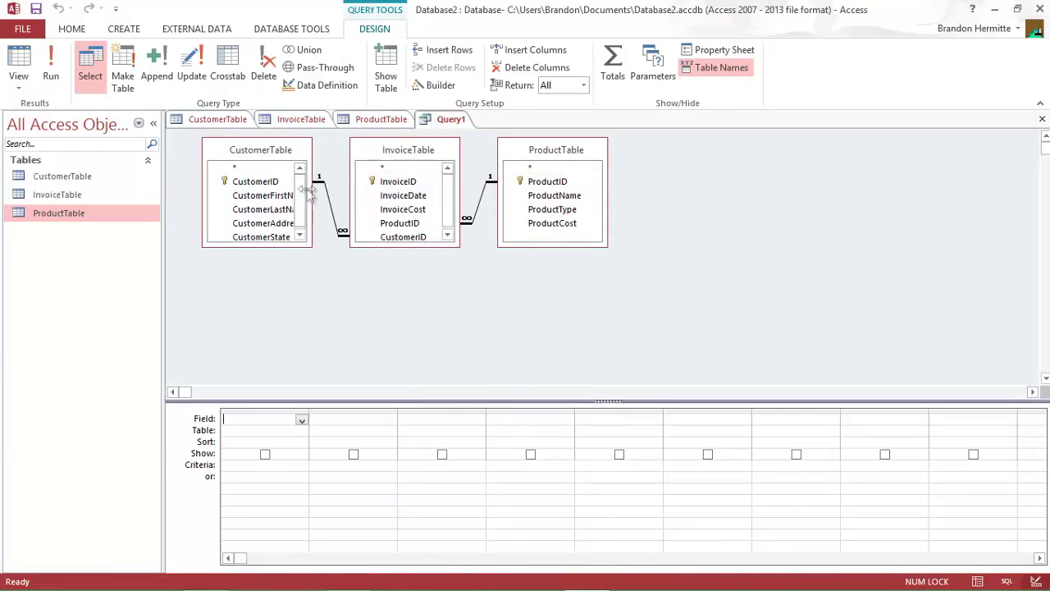
{"action": "double_click", "coordinate": [265, 196]}
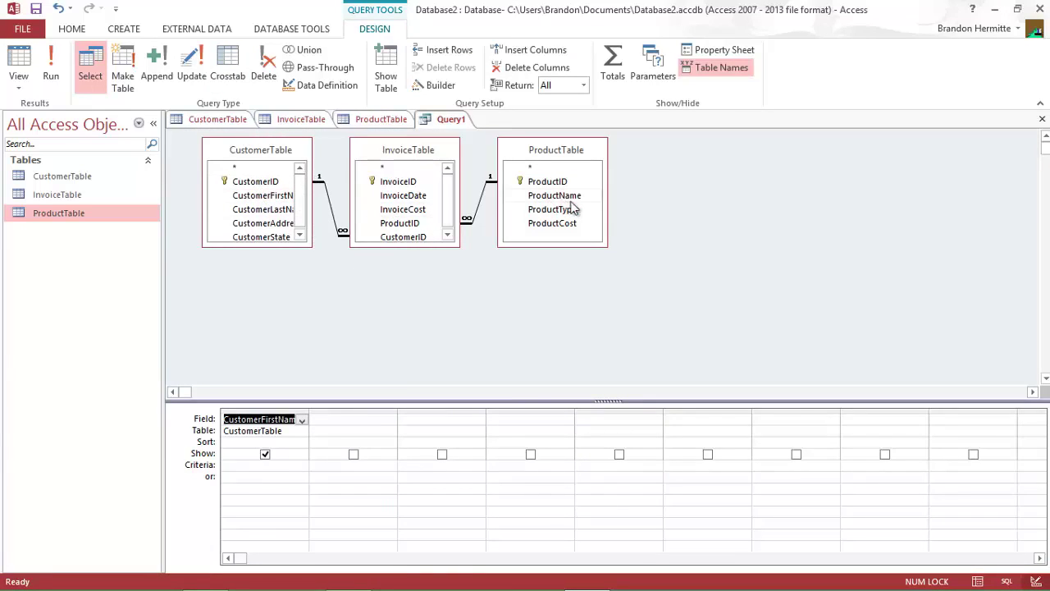
{"action": "double_click", "coordinate": [566, 201]}
{"action": "double_click", "coordinate": [554, 224]}
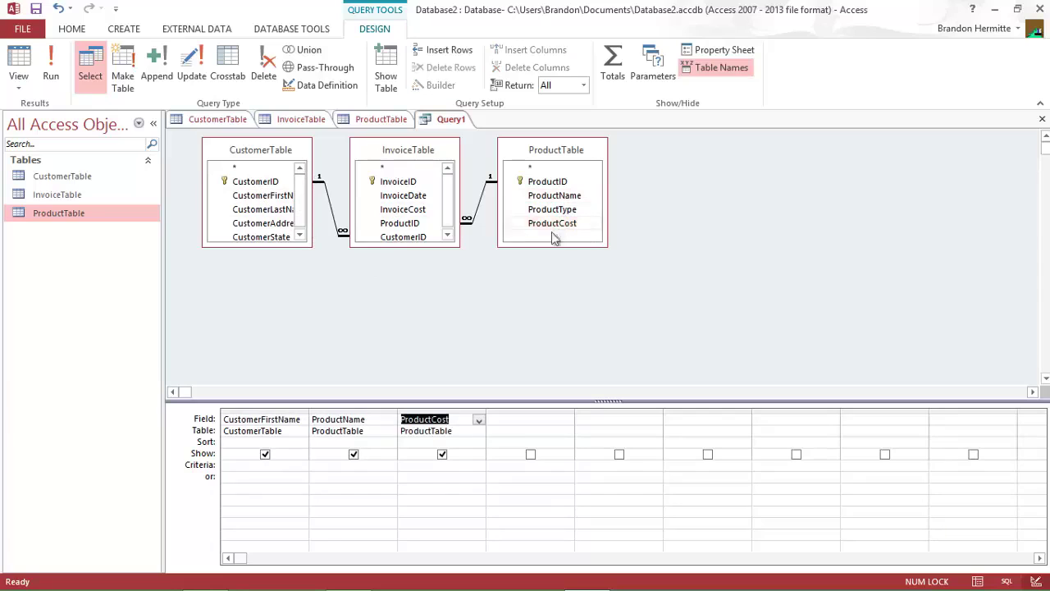
Set the CustomerFirstName criteria to *J* in the query and run it.
{"action": "left_click", "coordinate": [248, 464]}
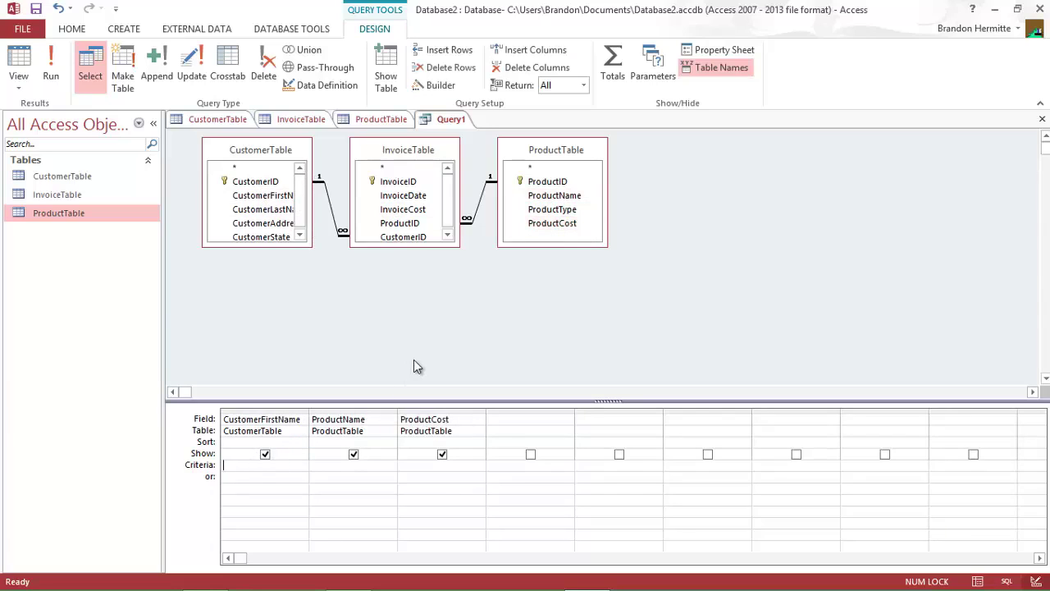
{"action": "left_click", "coordinate": [225, 119]}
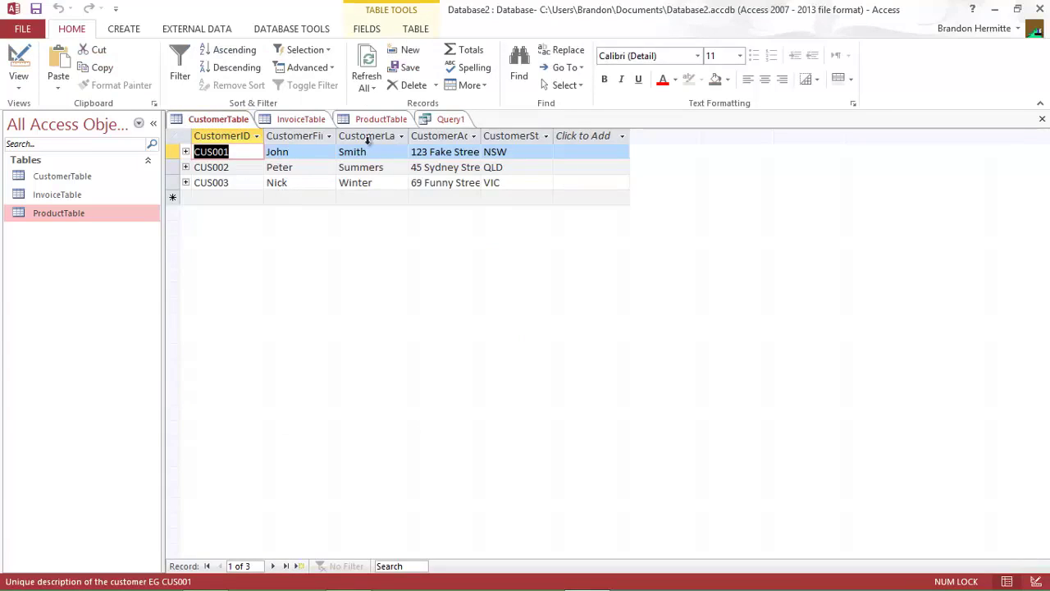
{"action": "left_click", "coordinate": [444, 120]}
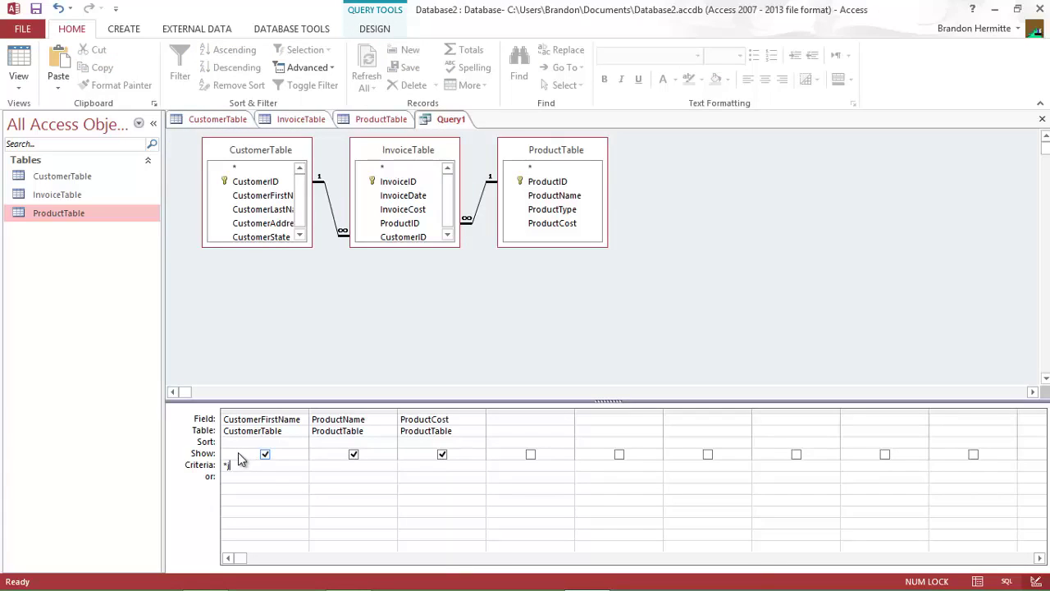
{"action": "type", "text": "*J*"}
{"action": "left_click", "coordinate": [374, 29]}
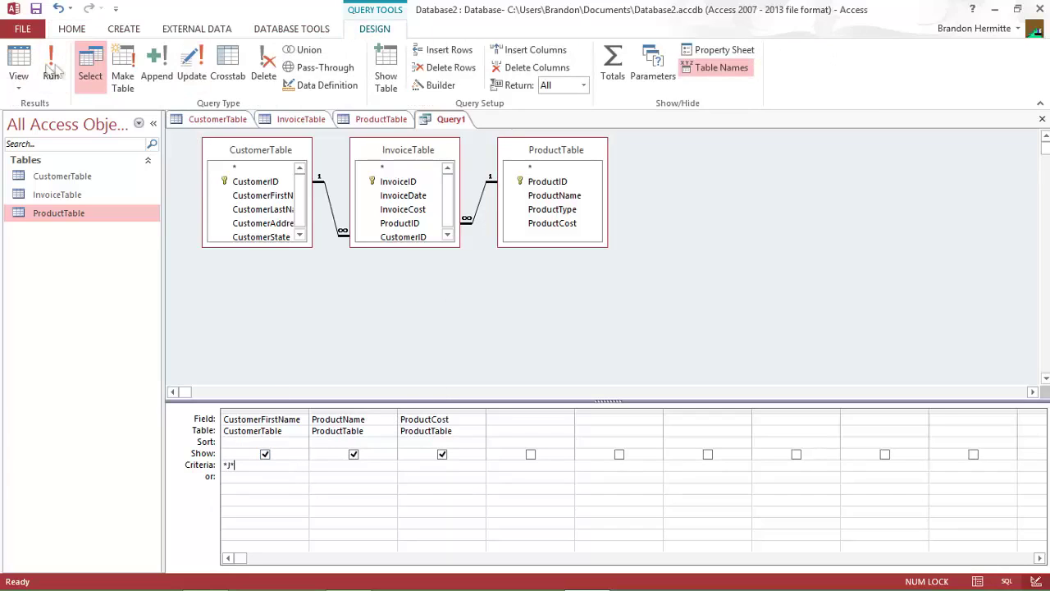
{"action": "left_click", "coordinate": [41, 67]}
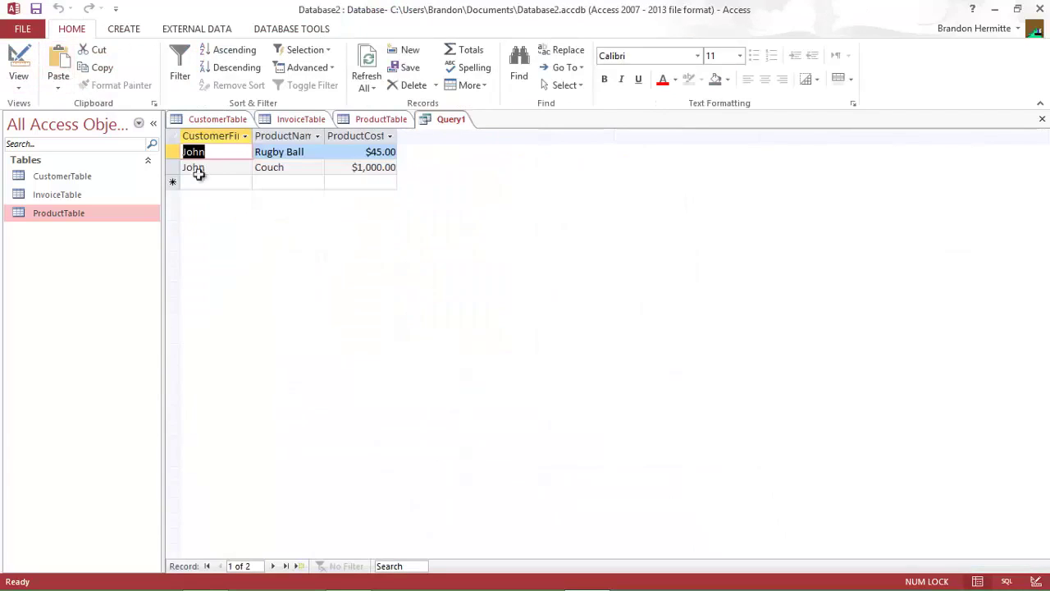
Check the query's rows against the customer, invoice and product records in the three source tables.
{"action": "left_click", "coordinate": [301, 119]}
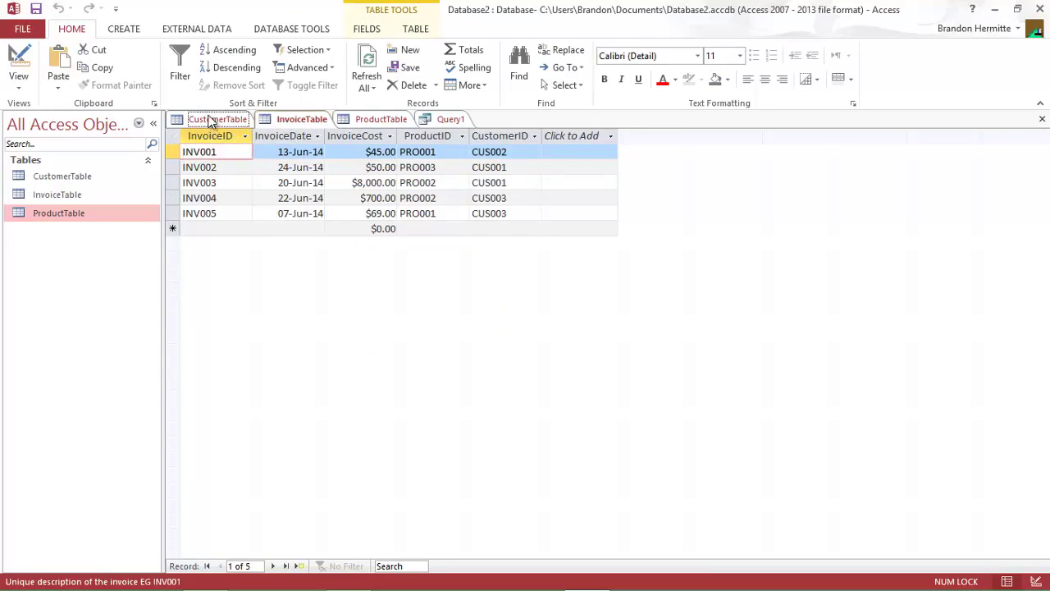
{"action": "left_click", "coordinate": [208, 120]}
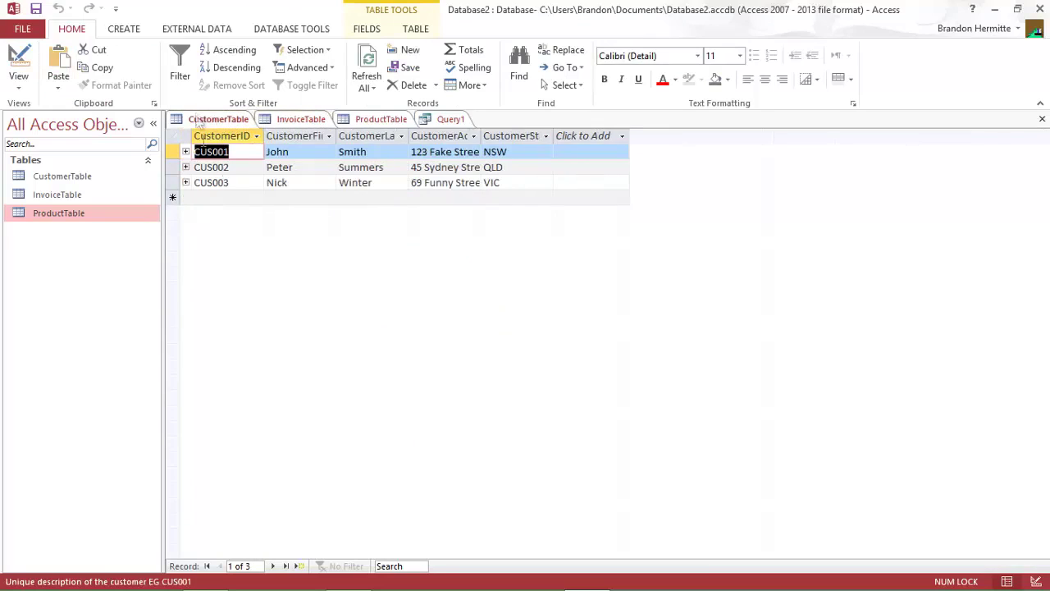
{"action": "left_click", "coordinate": [295, 119]}
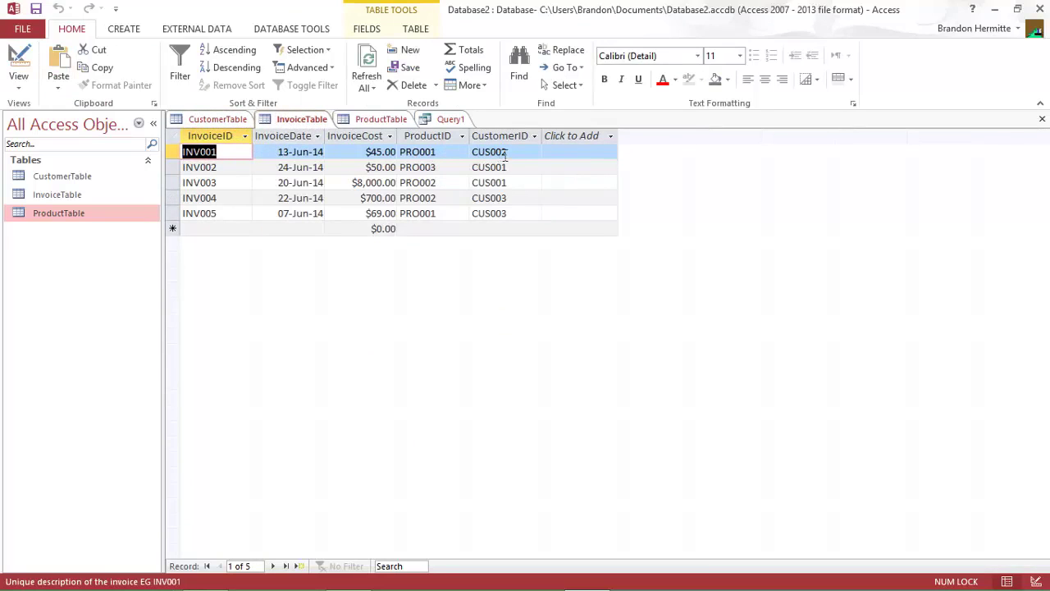
{"action": "left_click", "coordinate": [379, 120]}
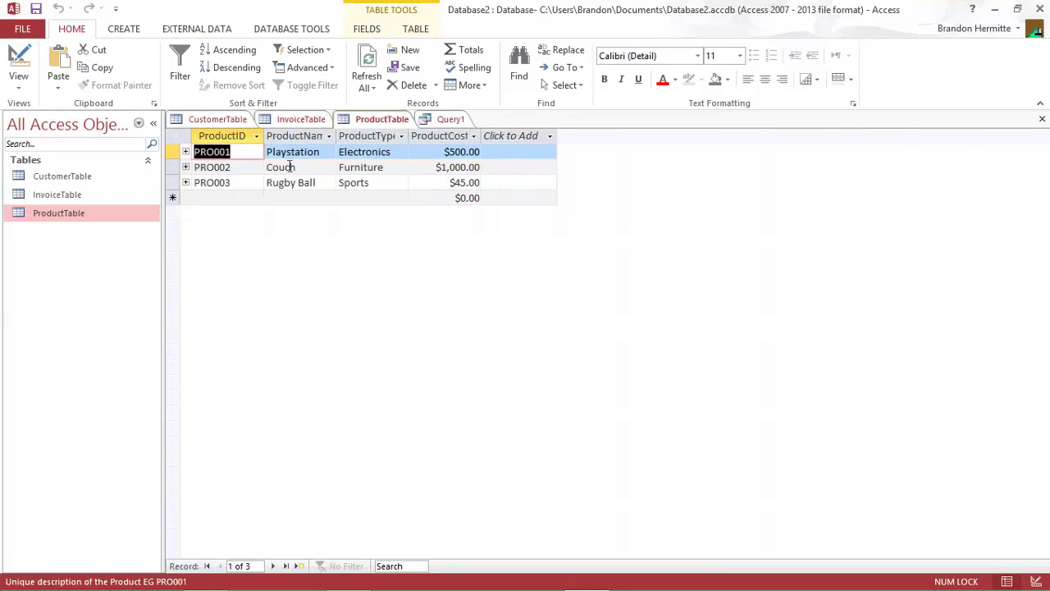
{"action": "left_click", "coordinate": [437, 122]}
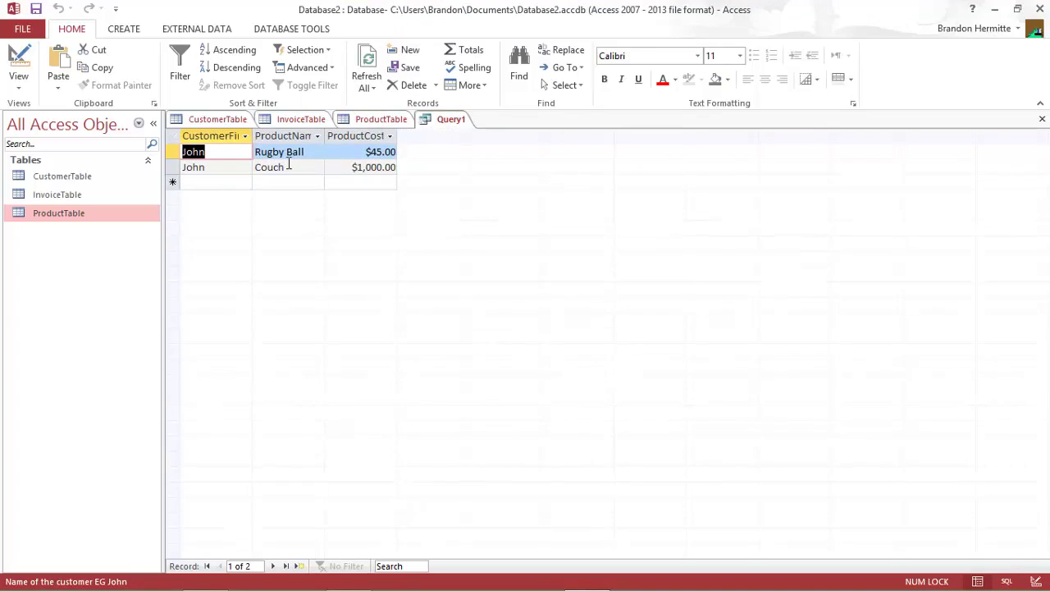
Save the query under the name JohnQuery.
{"action": "right_click", "coordinate": [442, 122]}
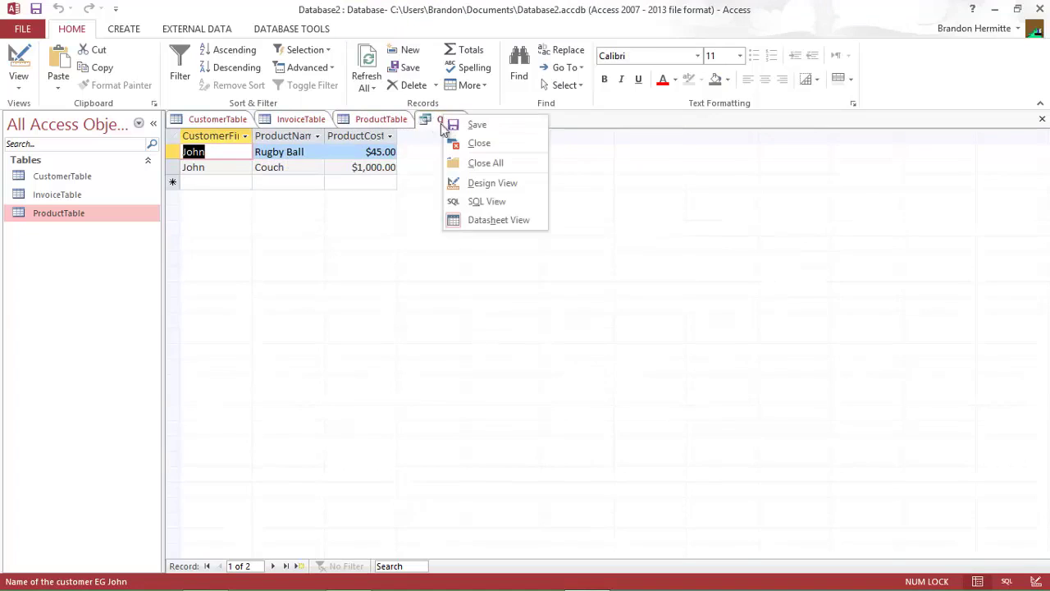
{"action": "left_click", "coordinate": [479, 127]}
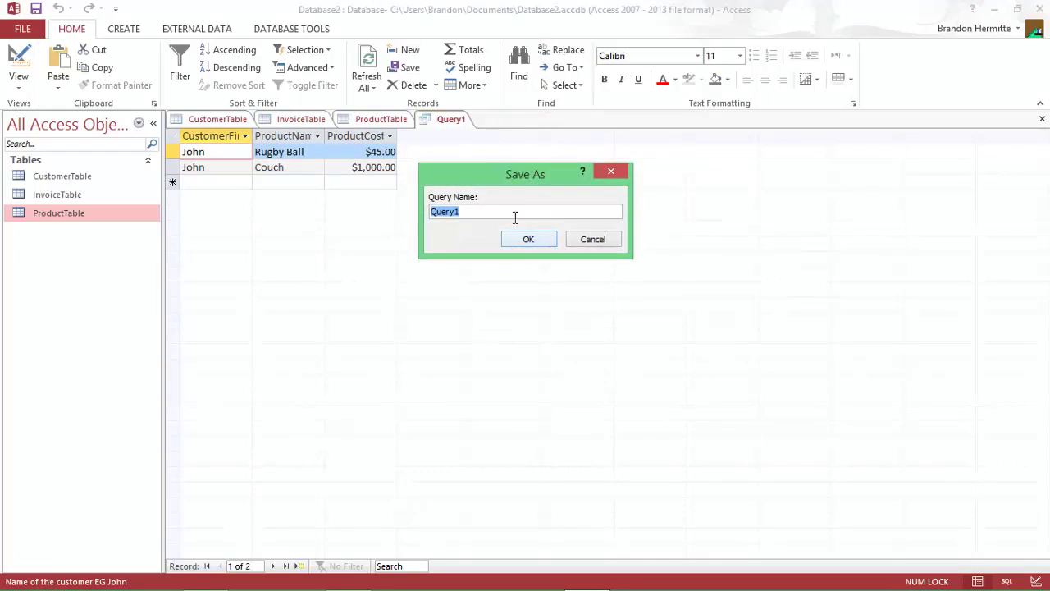
{"action": "type", "text": "John Qu"}
{"action": "key", "text": "BackSpace"}
{"action": "key", "text": "BackSpace"}
{"action": "key", "text": "BackSpace"}
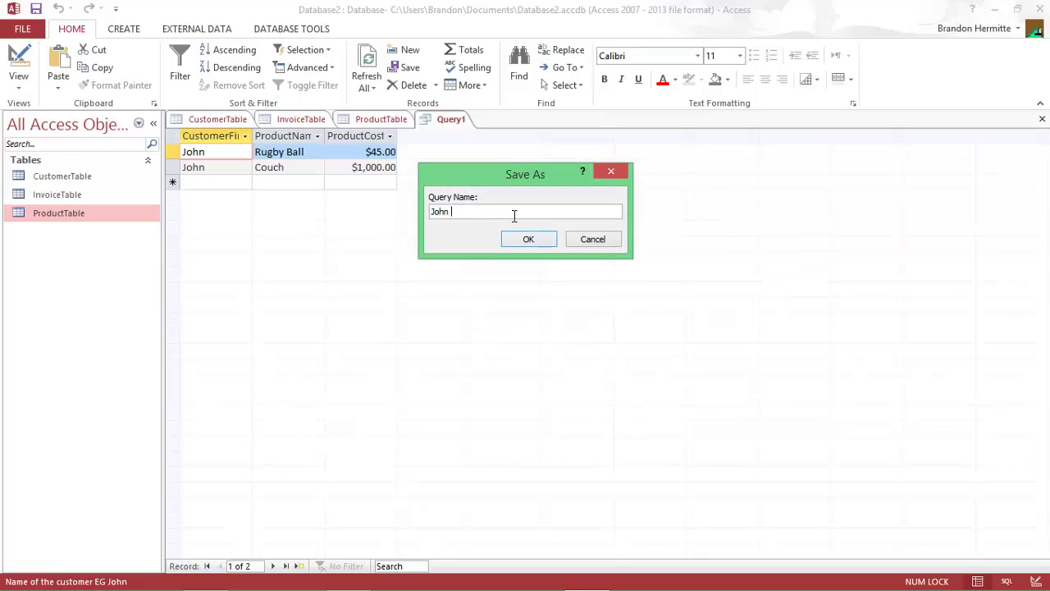
{"action": "type", "text": "Query"}
{"action": "left_click", "coordinate": [547, 239]}
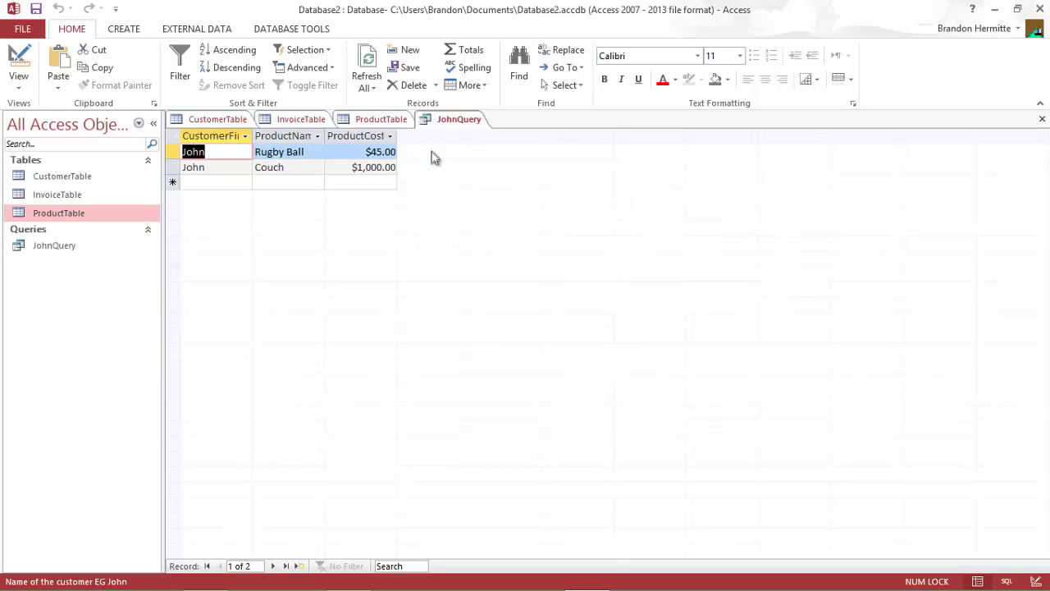